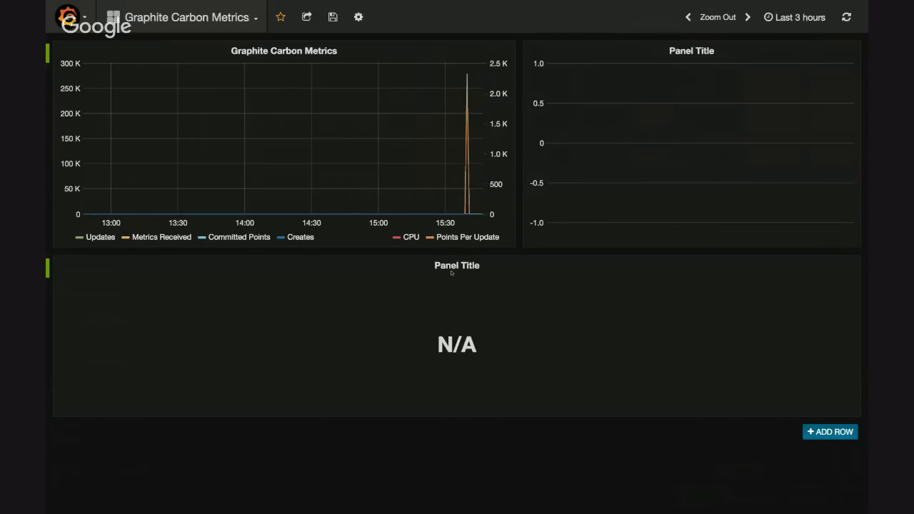
Swap the N/A panel in the second row with the empty graph panel above and open the graph panel for editing
drag(451, 272, 622, 153)
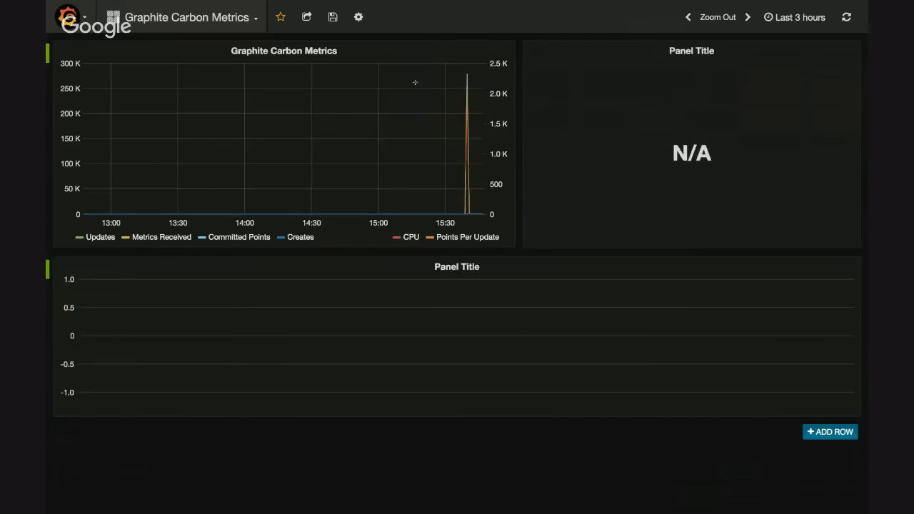
click(448, 267)
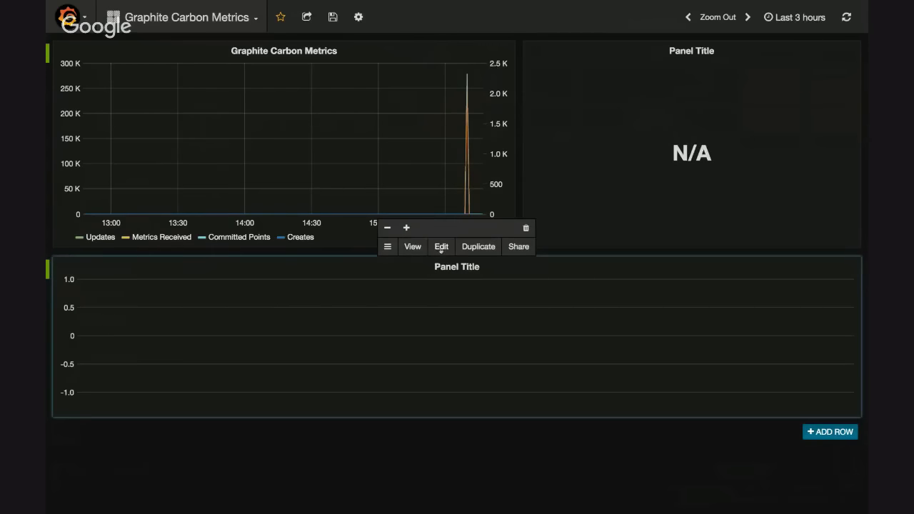
click(441, 247)
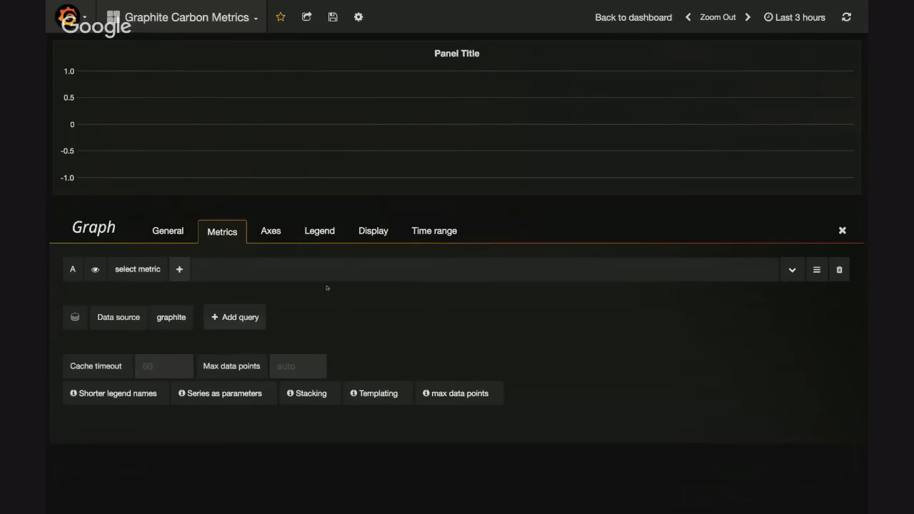
Build the start of query A's metric path as apps.backend.*.counters
click(153, 271)
click(127, 309)
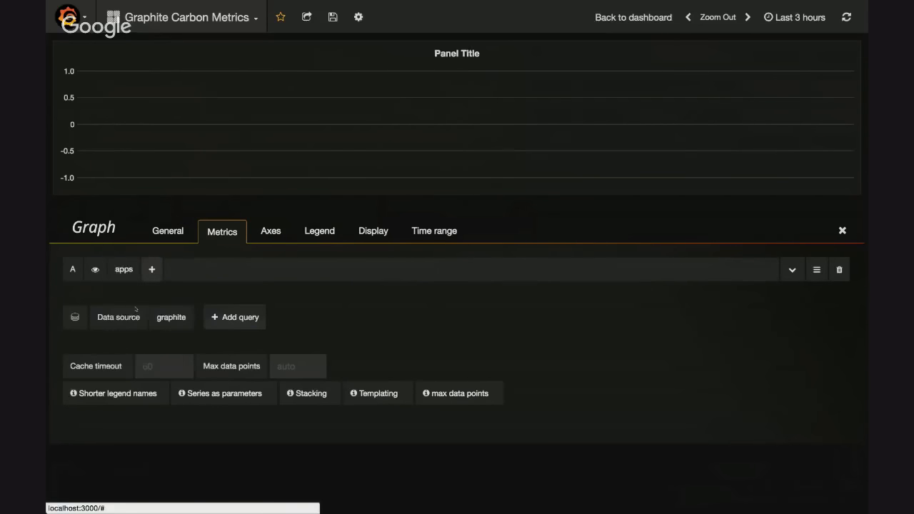
click(182, 264)
key(Down)
key(Down)
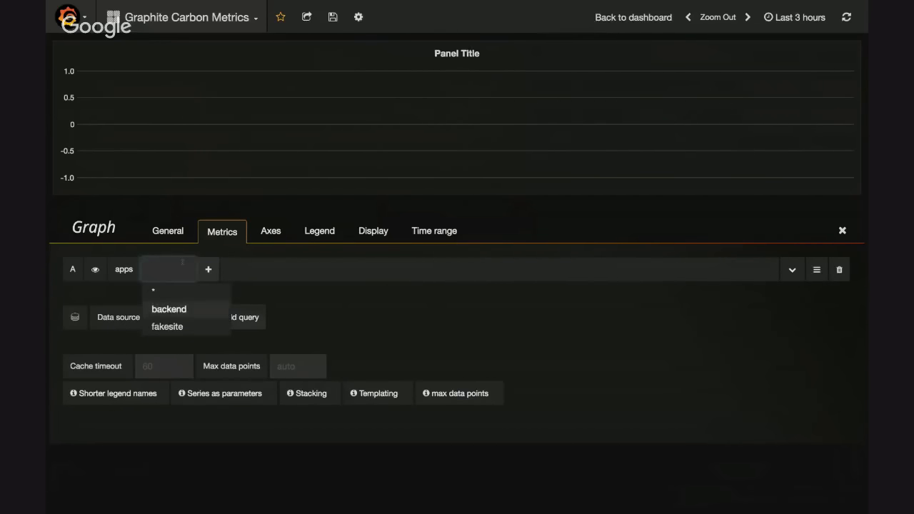
key(Return)
key(Down)
key(Up)
key(Down)
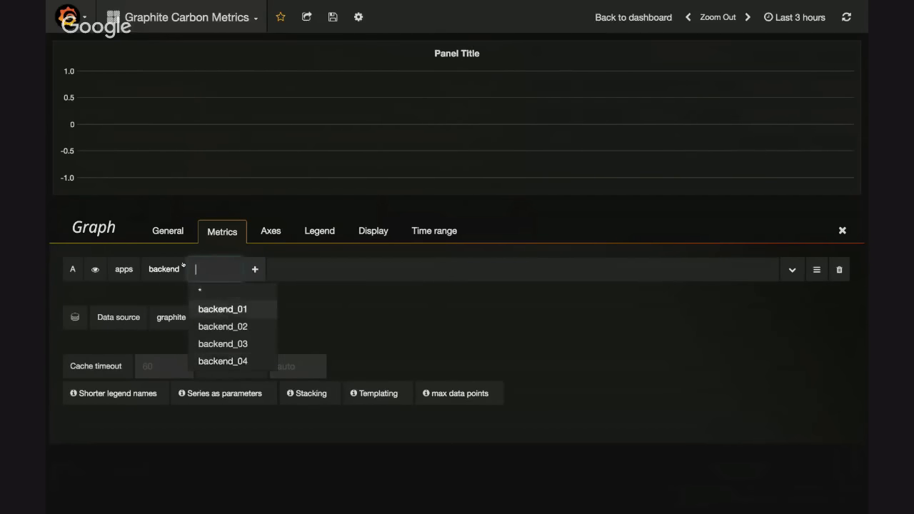
key(Return)
key(Down)
key(Return)
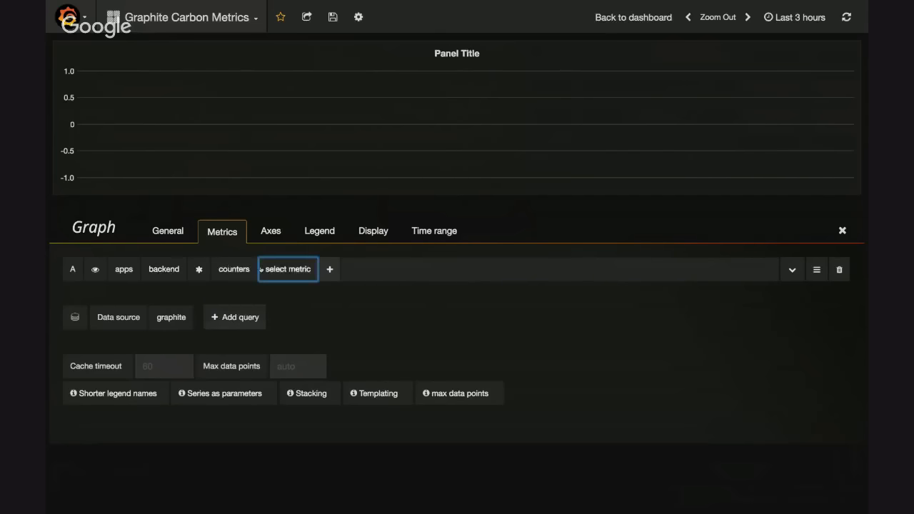
Complete query A's metric path with the requests and count nodes
click(302, 308)
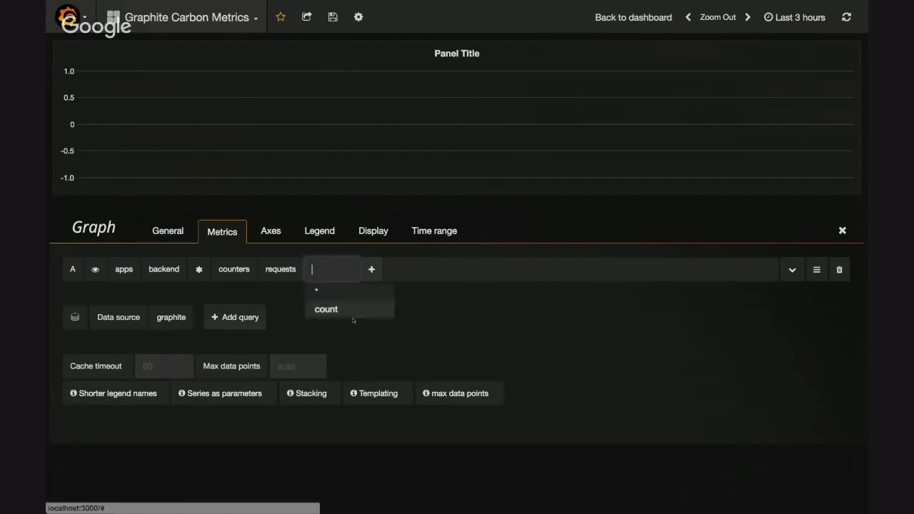
click(353, 326)
click(335, 269)
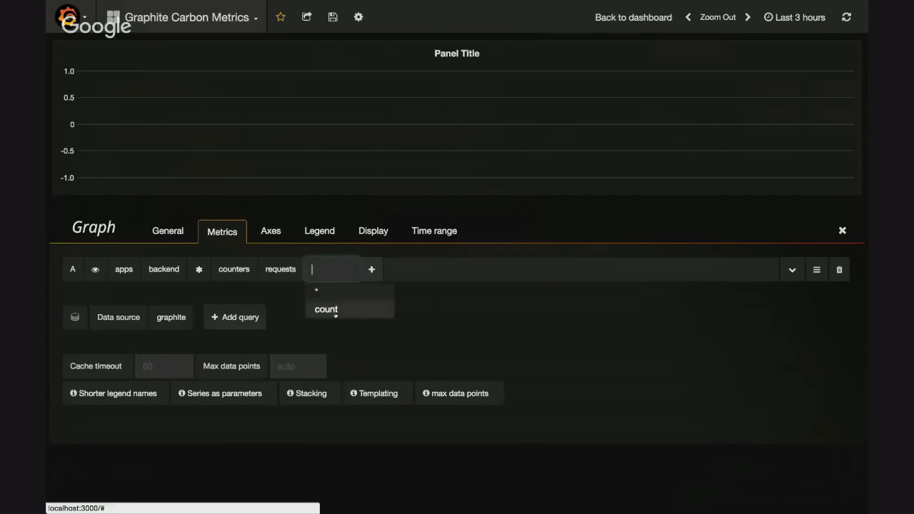
click(333, 312)
Change the second node of query A's metric path to fakesite
click(164, 288)
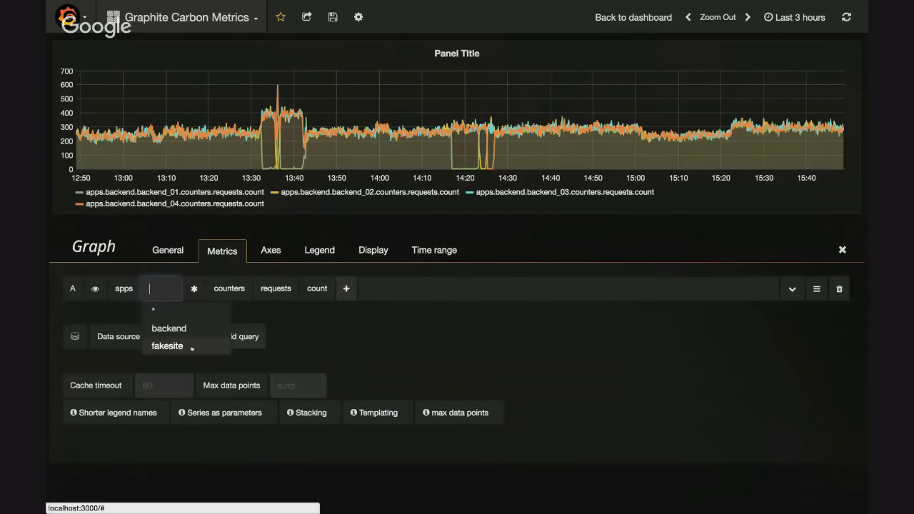
click(190, 349)
click(160, 288)
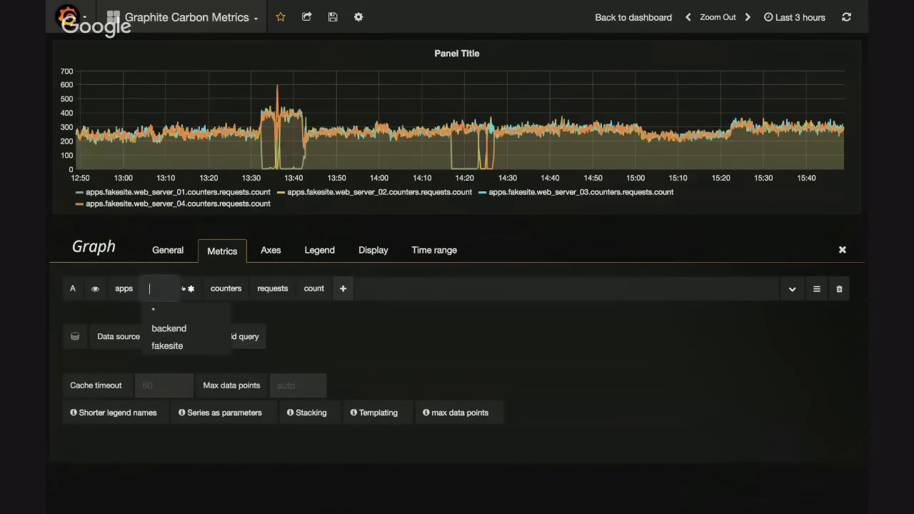
click(381, 300)
click(348, 290)
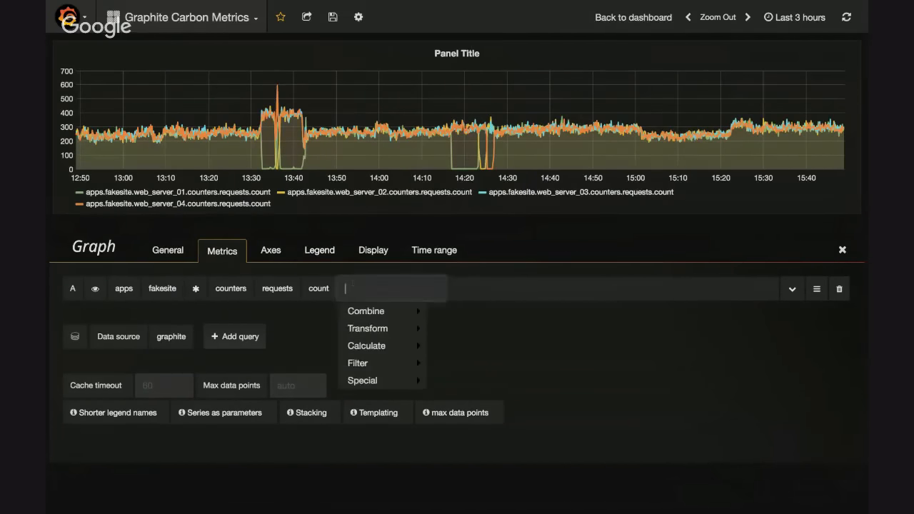
click(419, 312)
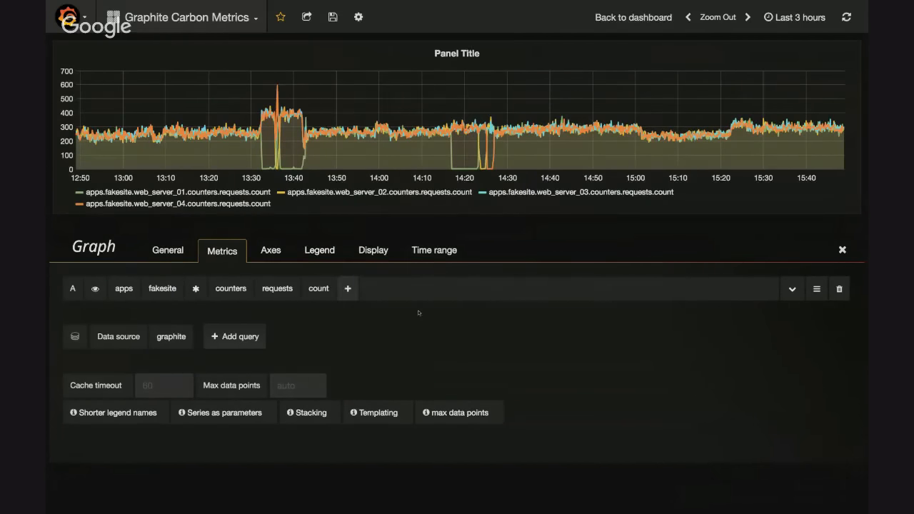
click(350, 290)
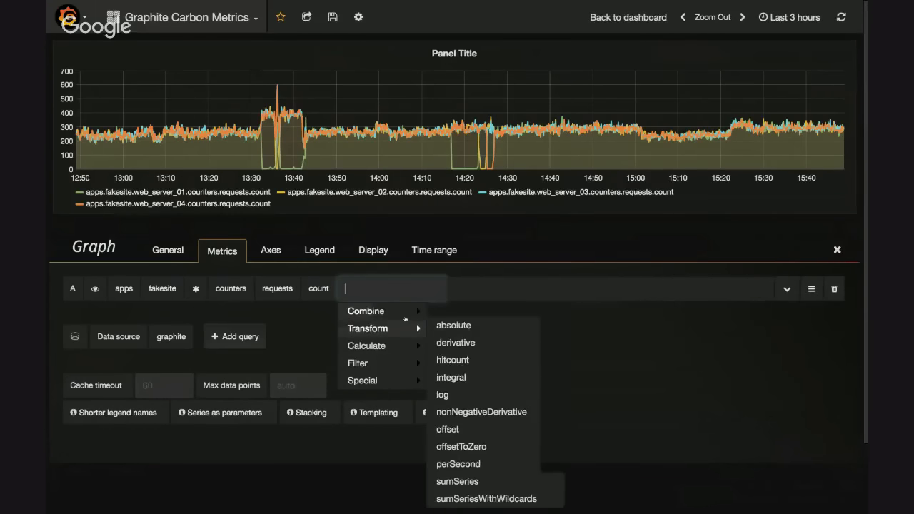
mouse_move(405, 317)
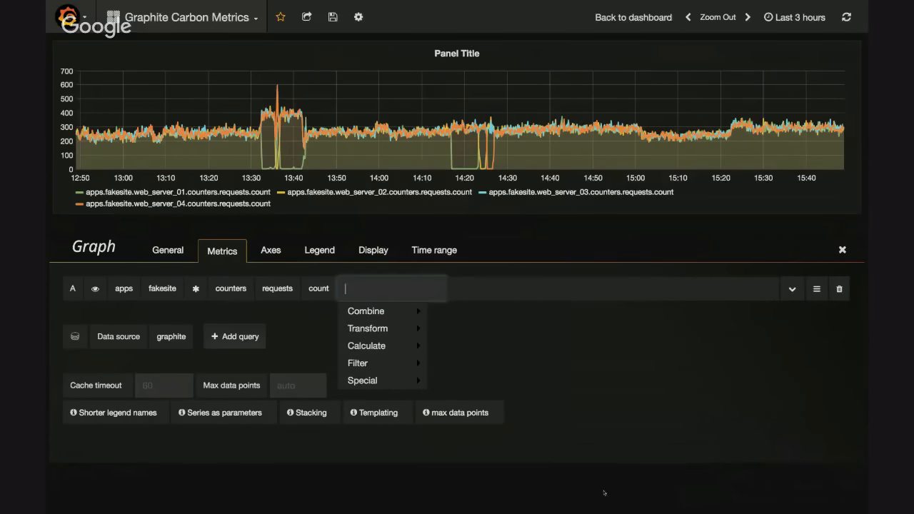
click(596, 438)
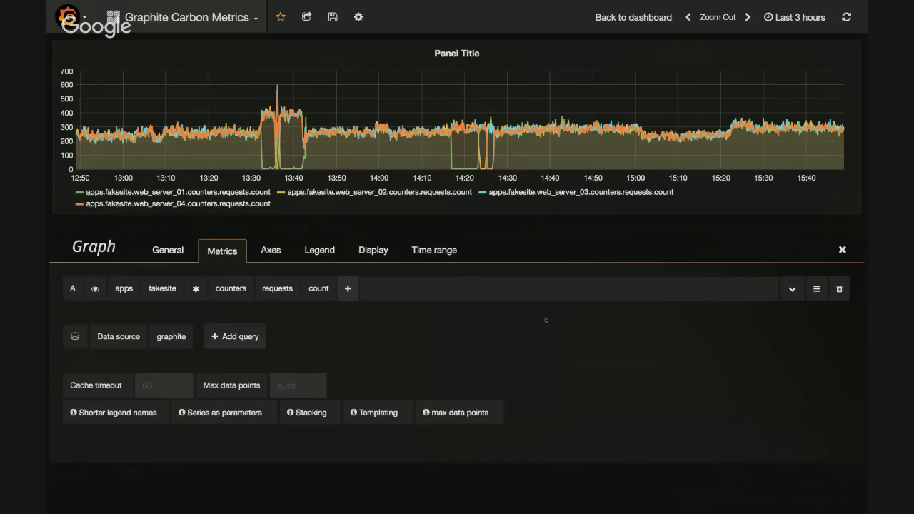
Add the aliasByNode function with node 2 to query A so the legend shows only server names
click(348, 288)
mouse_move(410, 371)
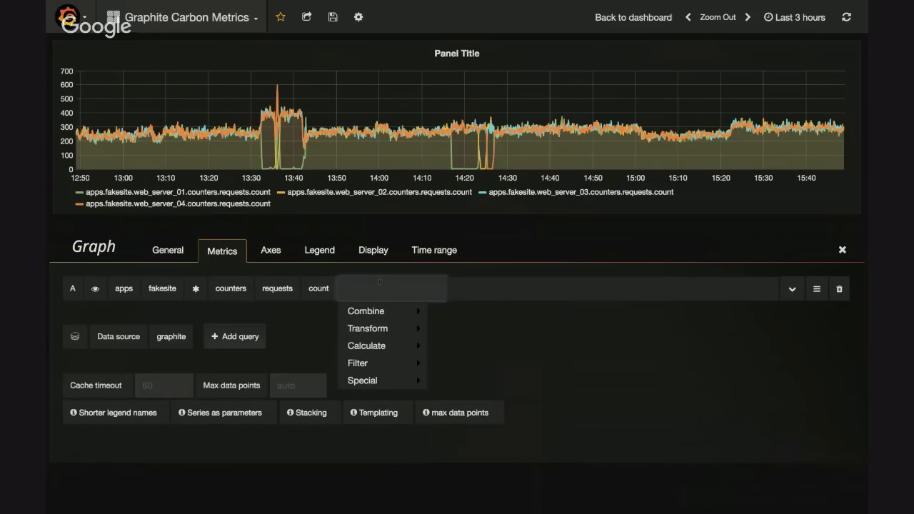
text(al)
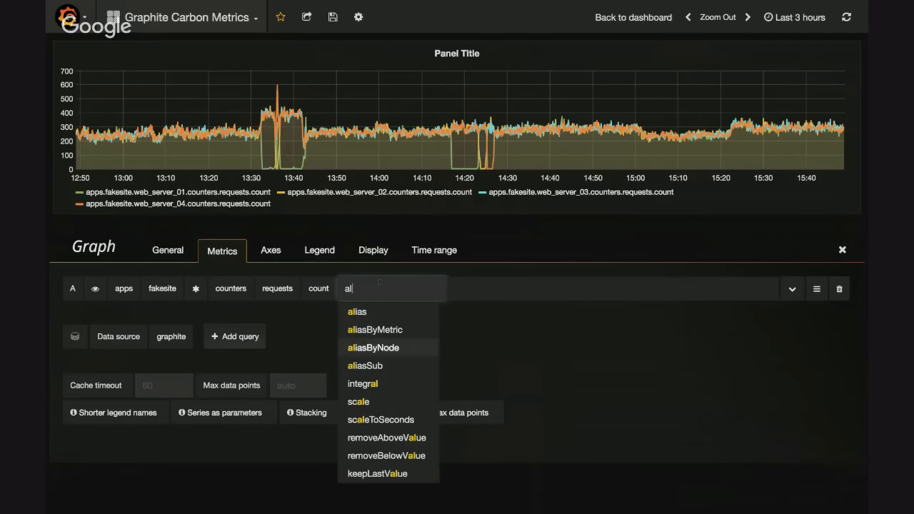
key(BackSpace)
key(BackSpace)
text(alias)
key(Down)
key(Down)
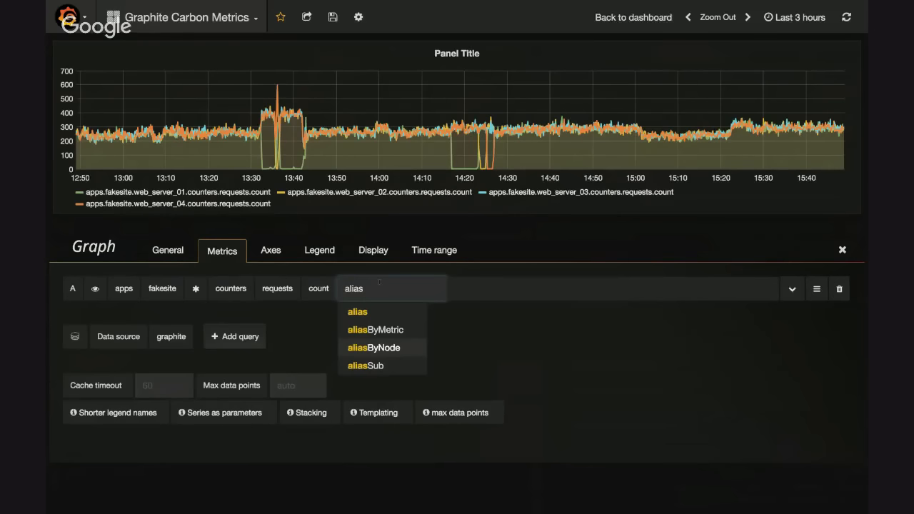
key(Up)
key(Down)
key(Return)
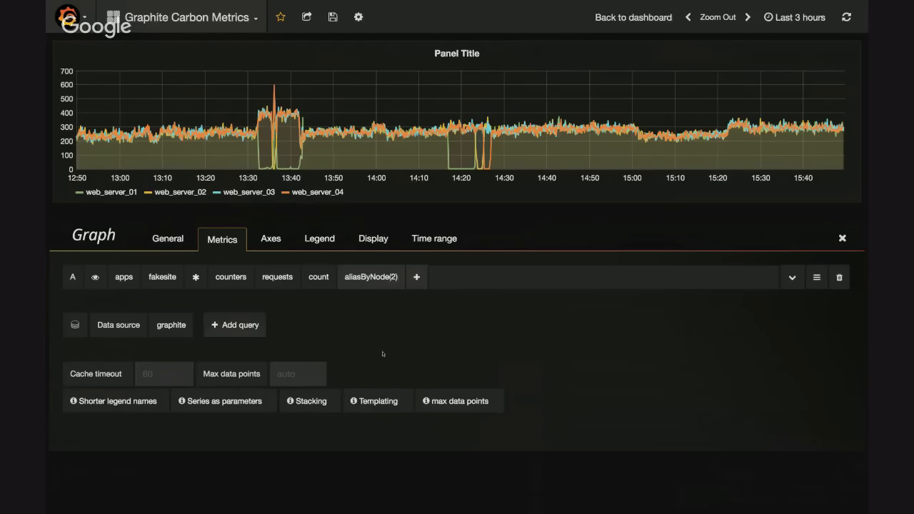
Add the scaleToSeconds function with a value of 1 to query A
click(416, 277)
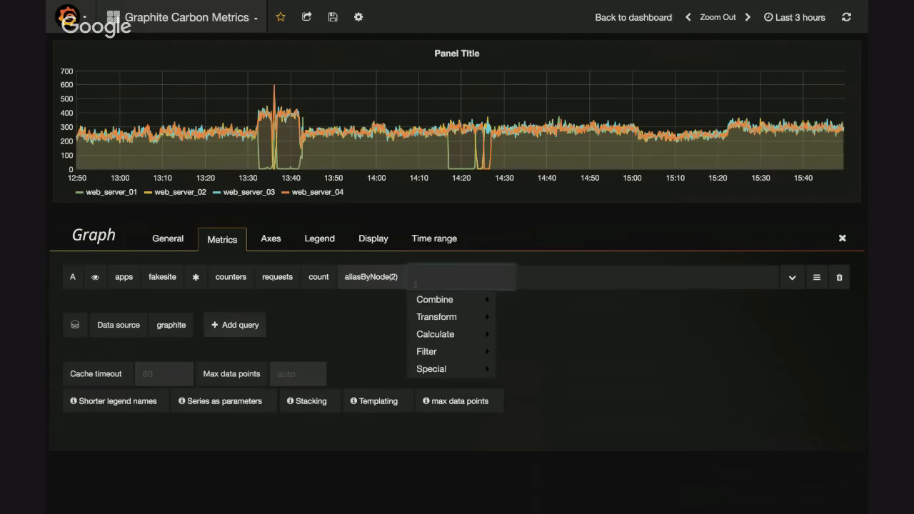
text(sca)
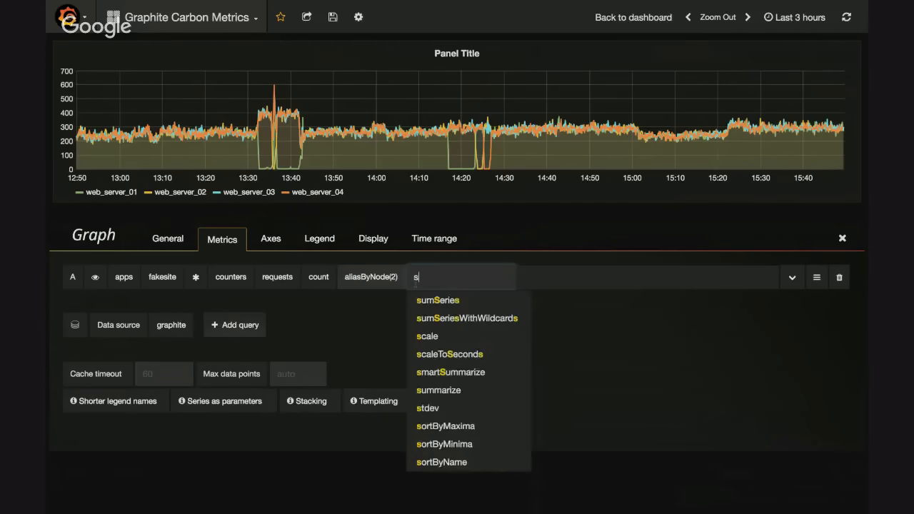
key(Down)
key(Down)
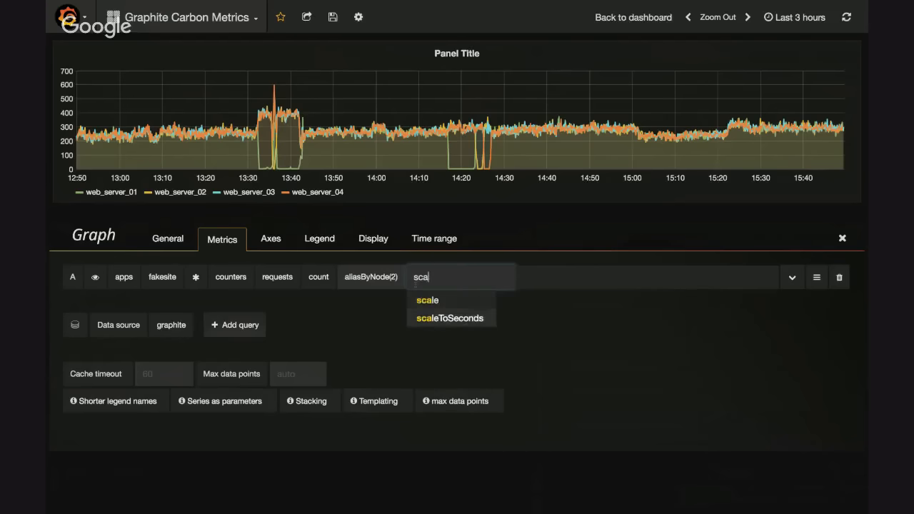
key(Return)
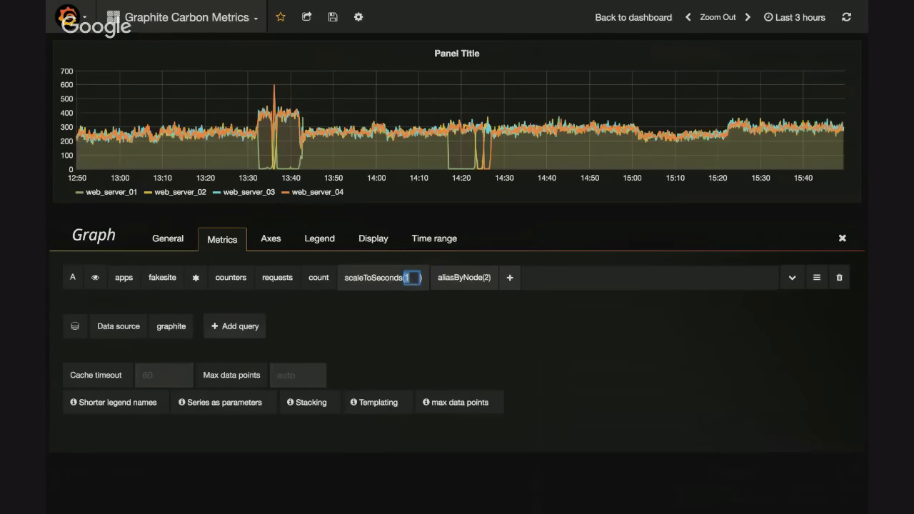
click(397, 319)
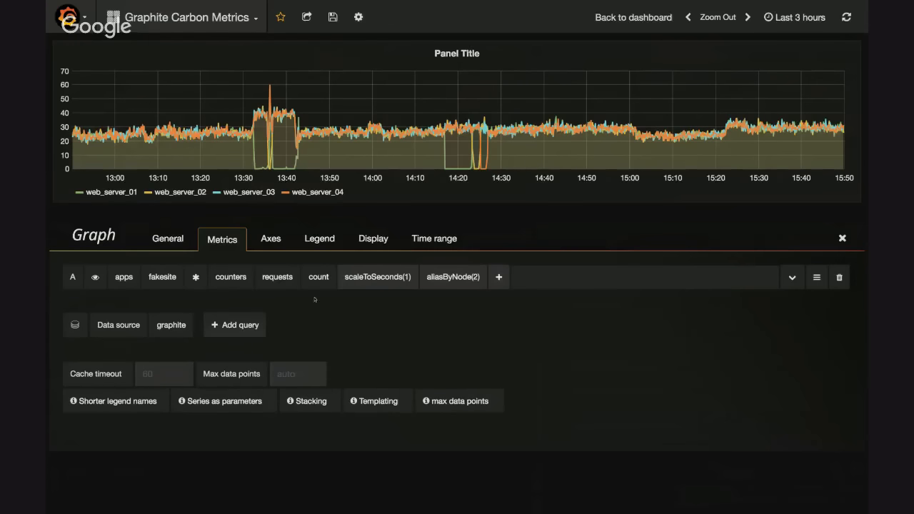
Try moving the scaleToSeconds function behind aliasByNode in query A and return it to its original place
click(365, 285)
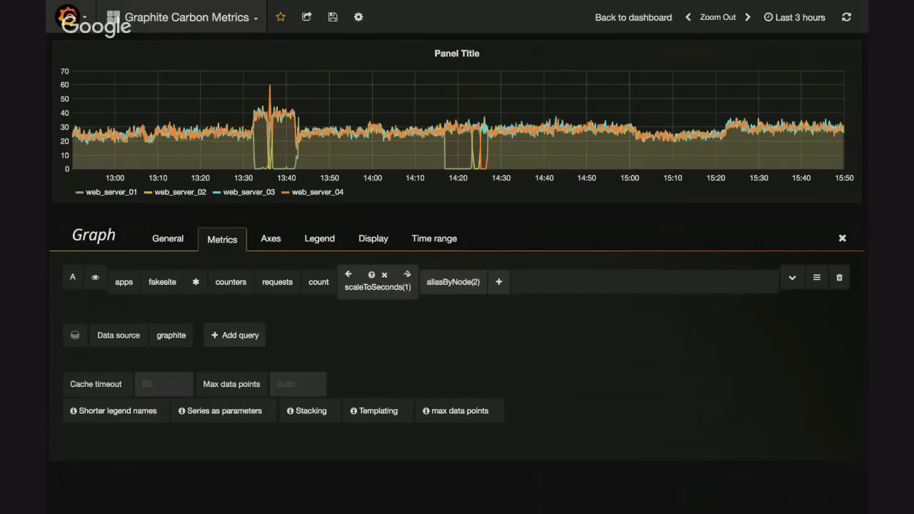
click(408, 275)
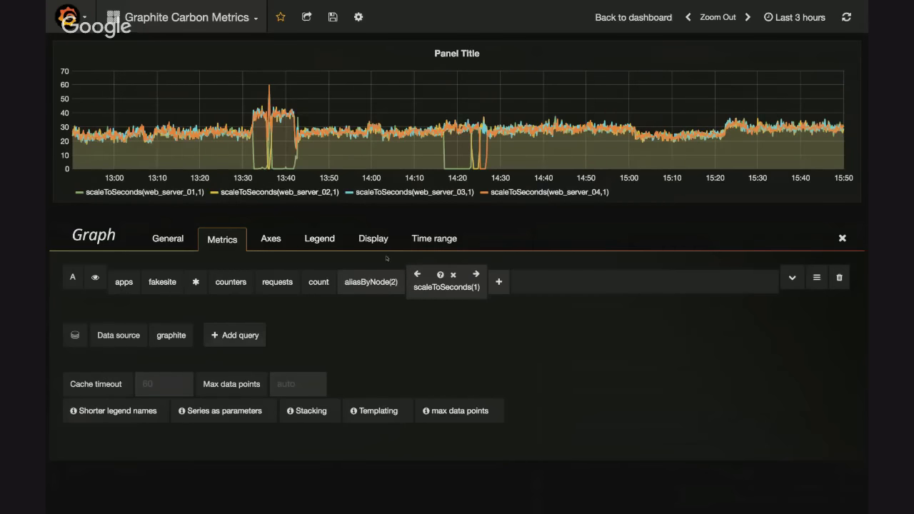
click(417, 274)
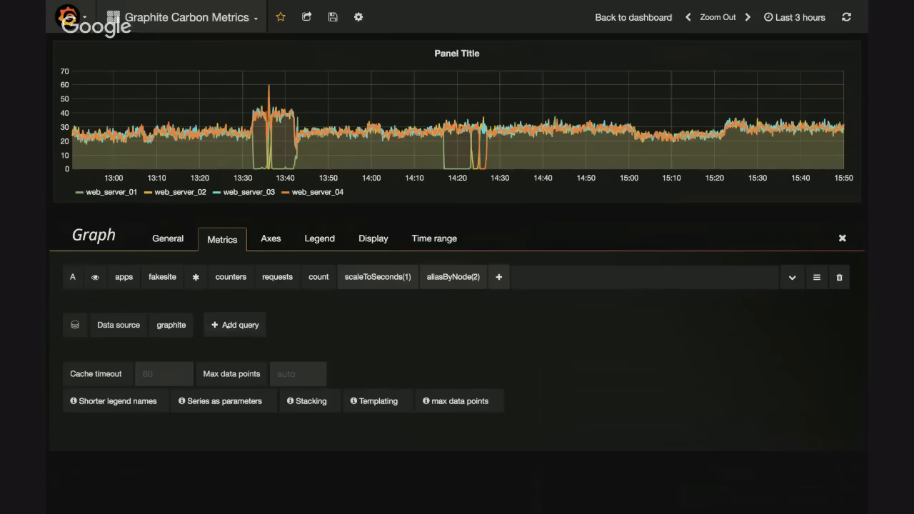
Add three empty queries to the graph panel and delete queries B and C
click(230, 330)
click(234, 345)
click(249, 378)
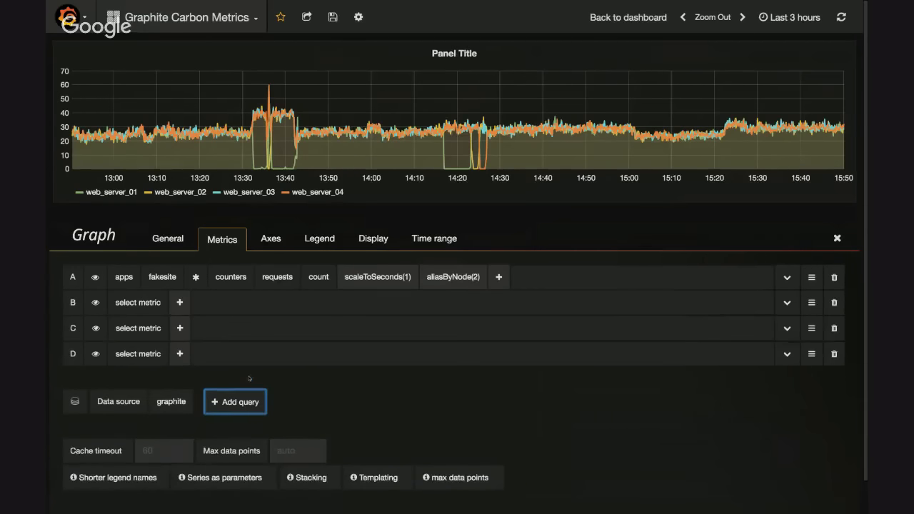
click(834, 302)
click(836, 303)
Switch the panel's data source to Elastic Metrics and expand the editors of queries A and D
click(165, 361)
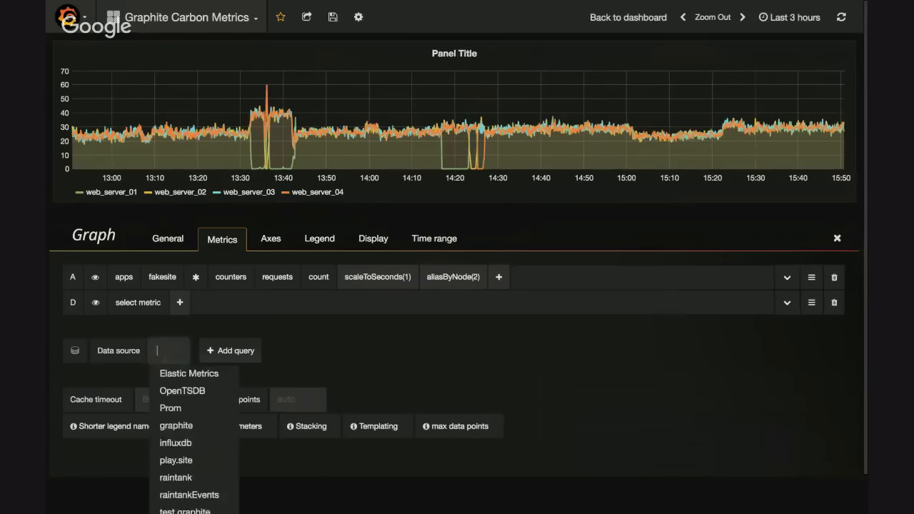
click(306, 341)
click(174, 352)
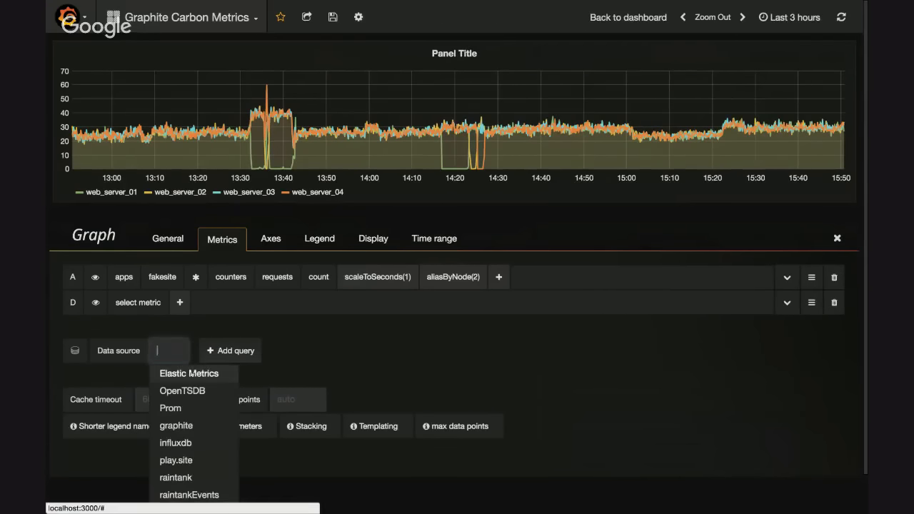
click(202, 378)
click(313, 269)
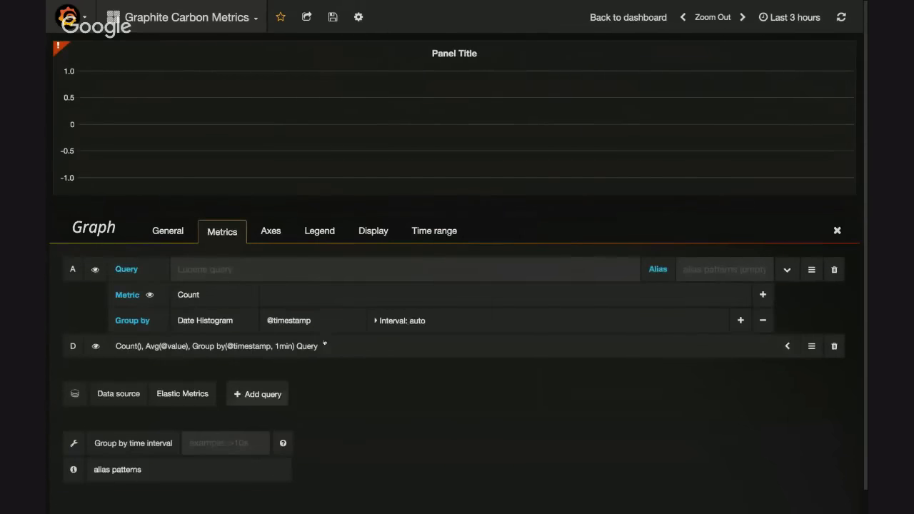
click(349, 341)
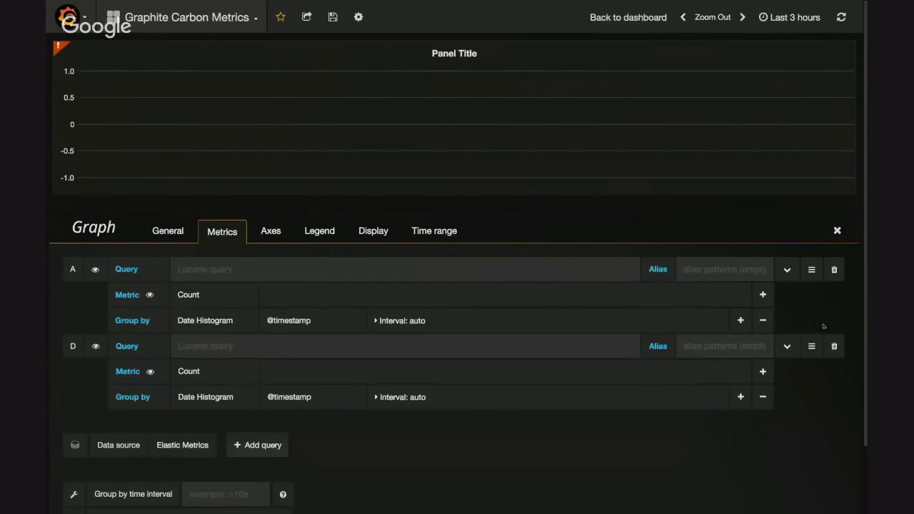
Switch the panel's data source from Elastic Metrics to influxdb to show its query editor
click(214, 450)
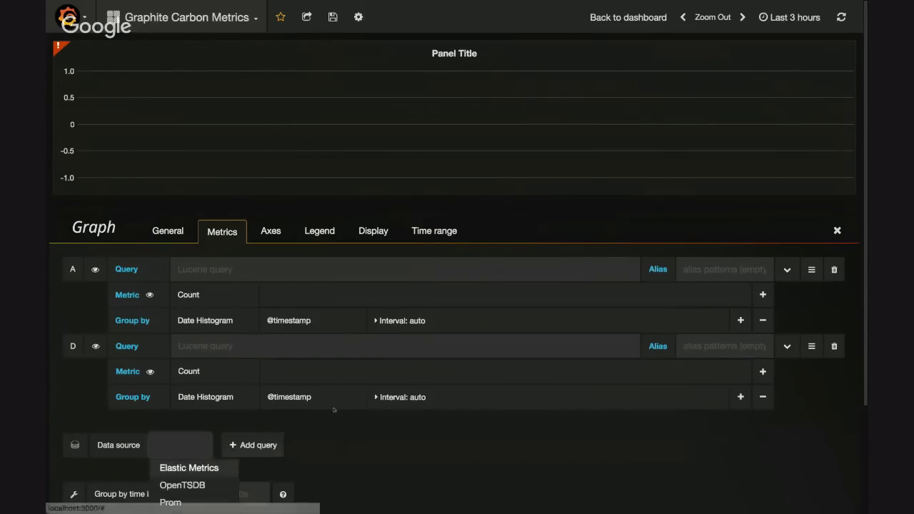
scroll(214, 450, down, 2)
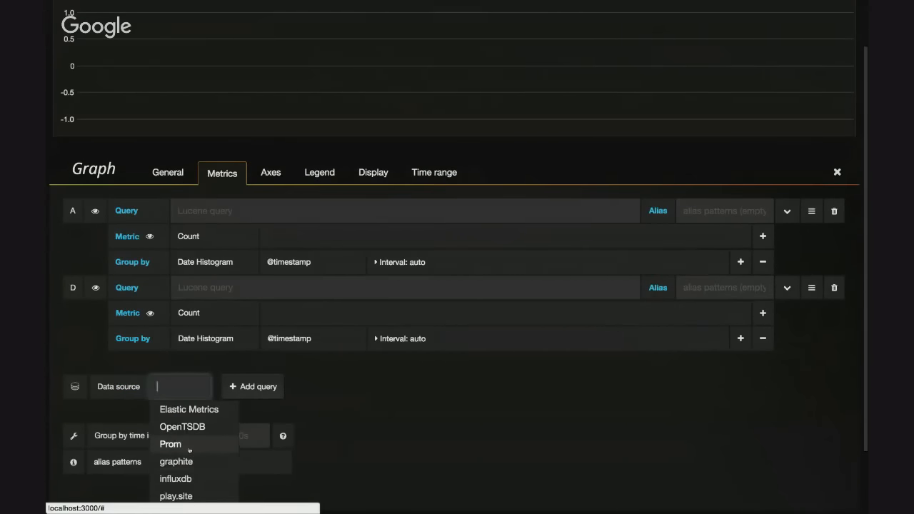
click(179, 479)
Set the panel's data source back to graphite and delete the empty query D
click(172, 351)
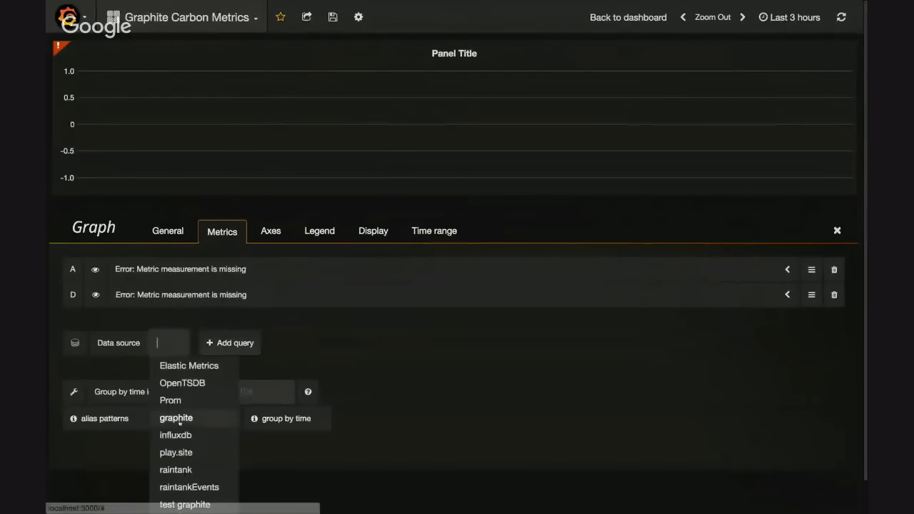
click(176, 417)
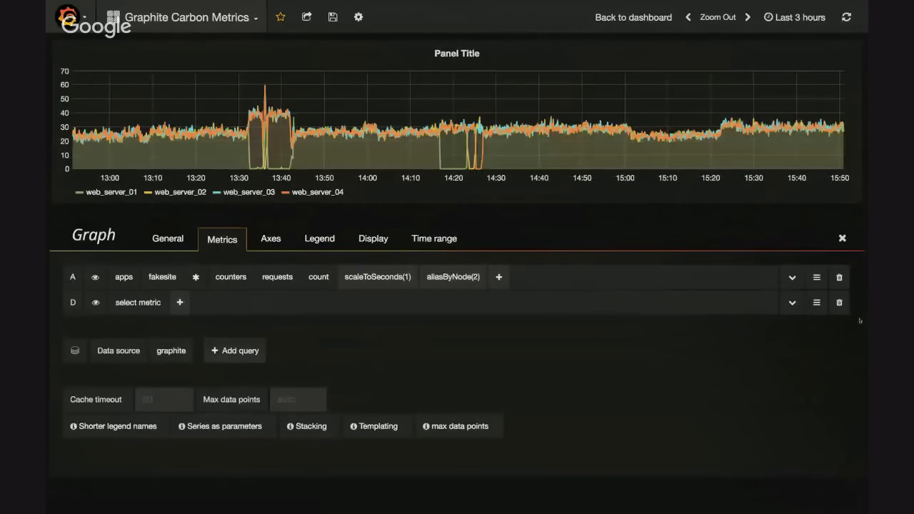
click(839, 303)
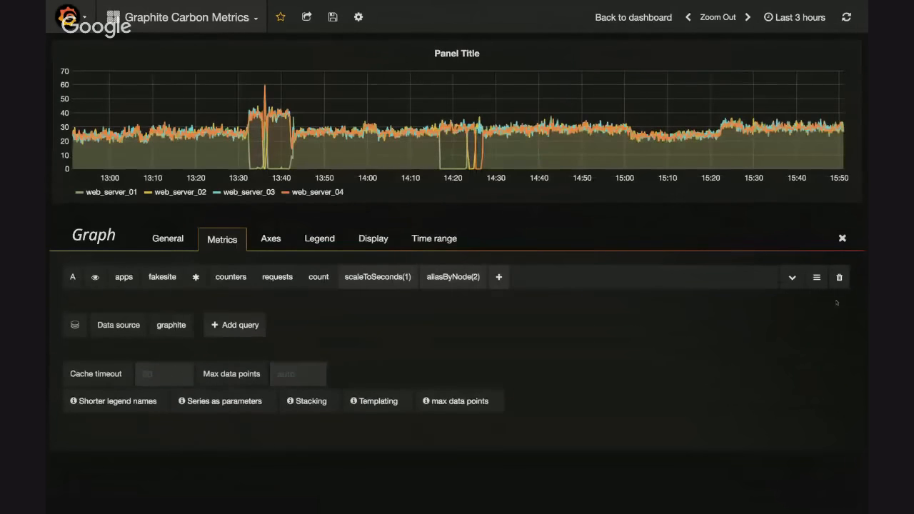
Set the panel's data source to Mixed and add an Elastic Metrics query below query A
click(172, 325)
text(mix)
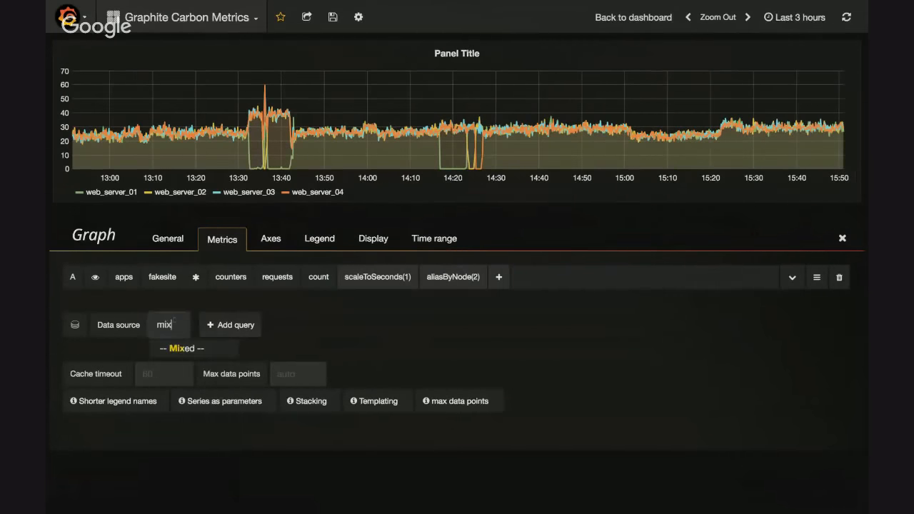
key(Return)
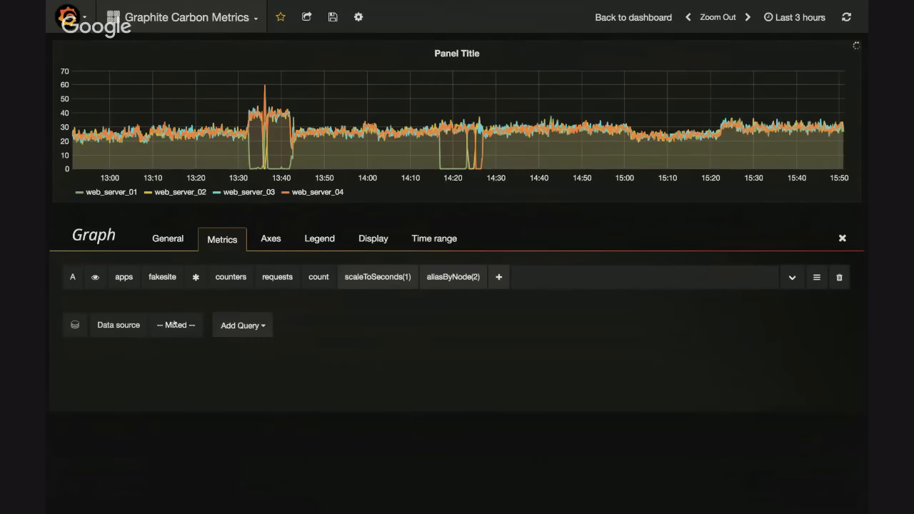
click(261, 322)
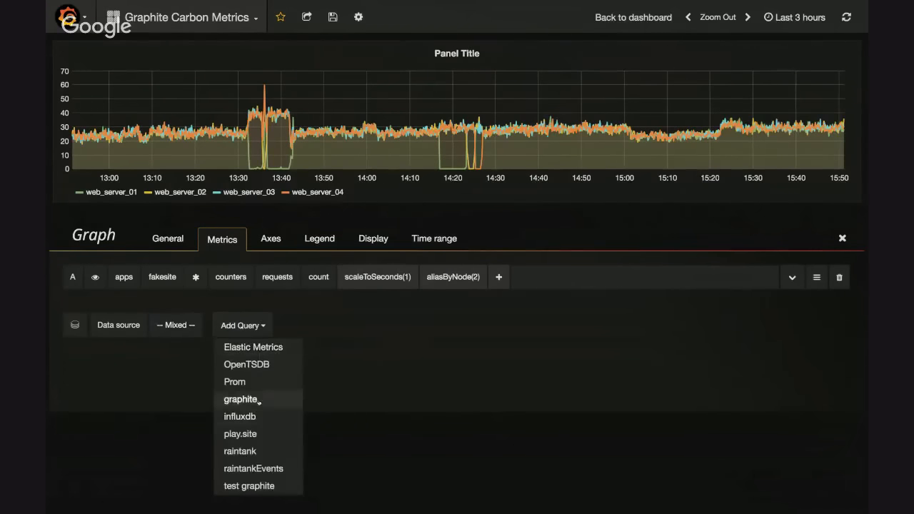
click(282, 347)
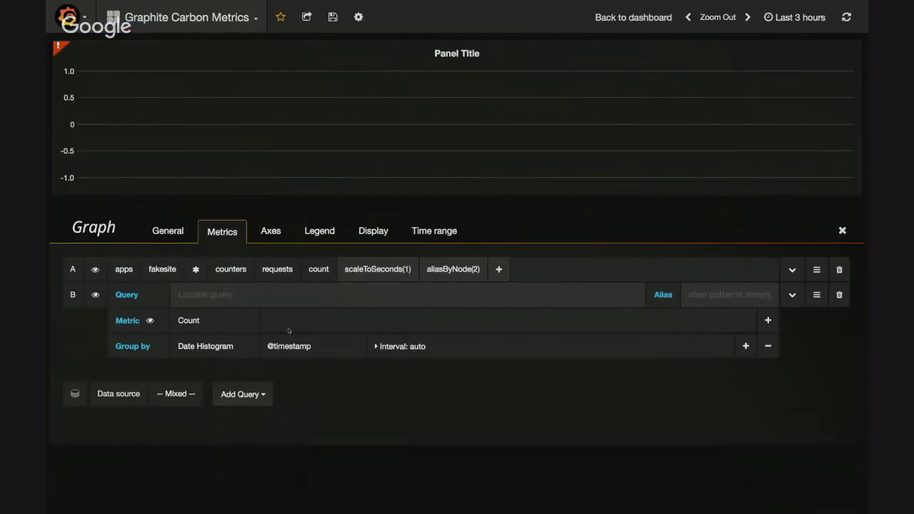
click(336, 294)
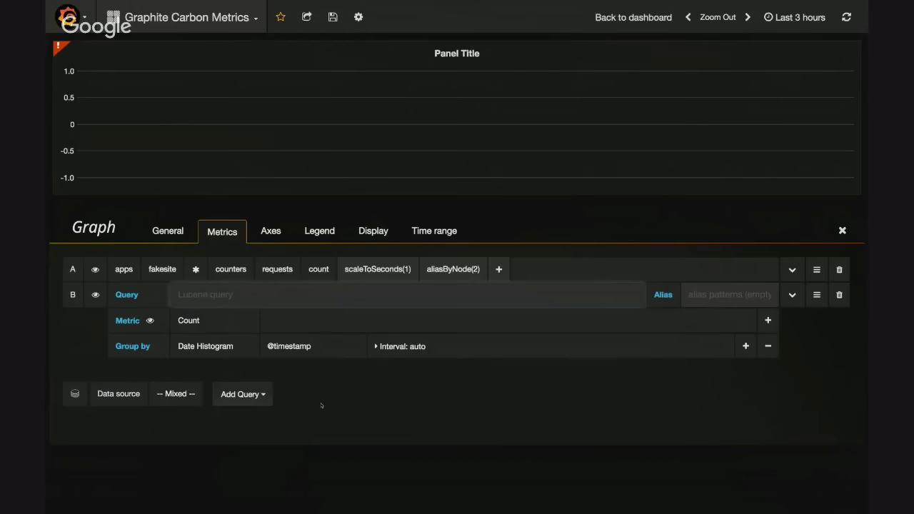
Add a graphite query to the mixed panel with a sumSeries function over #A, #B
click(243, 394)
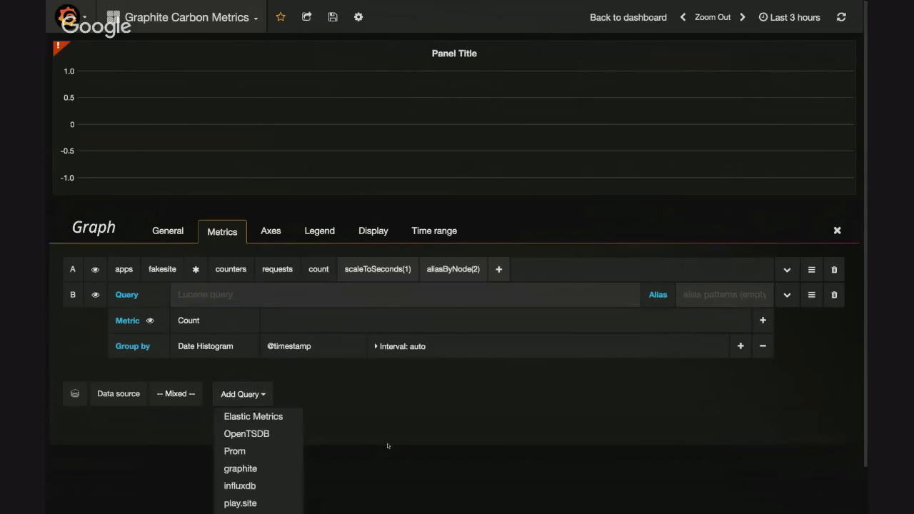
scroll(388, 445, down, 2)
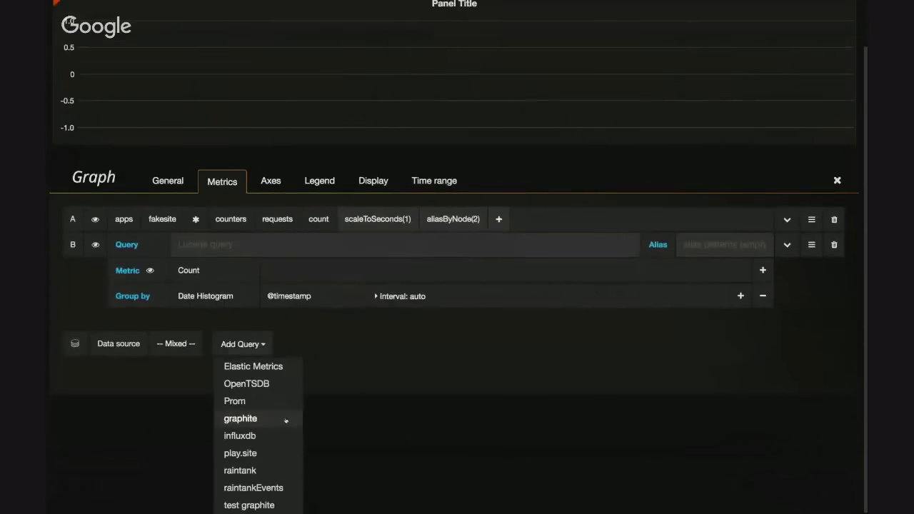
click(285, 421)
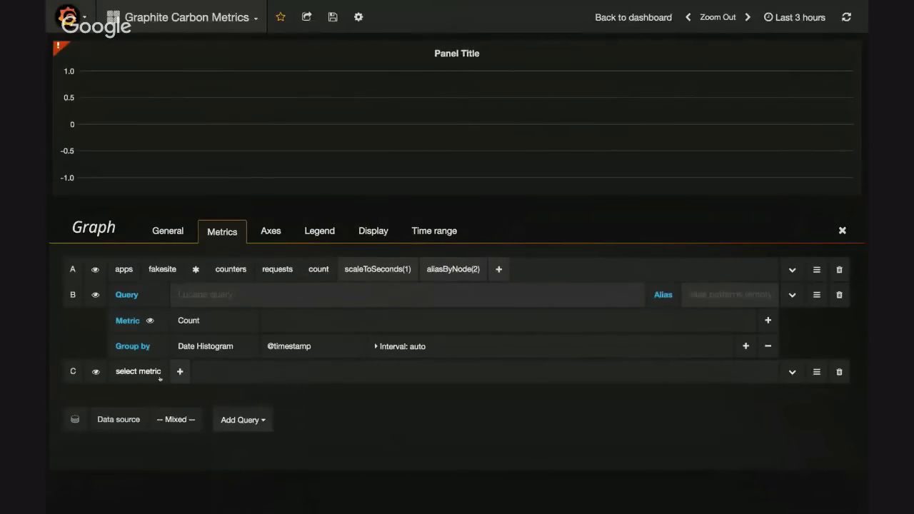
click(179, 371)
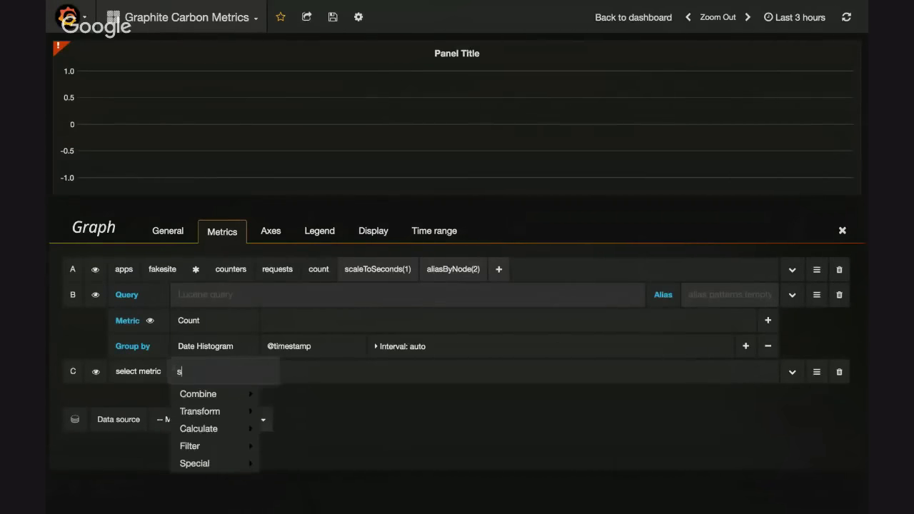
text(sum)
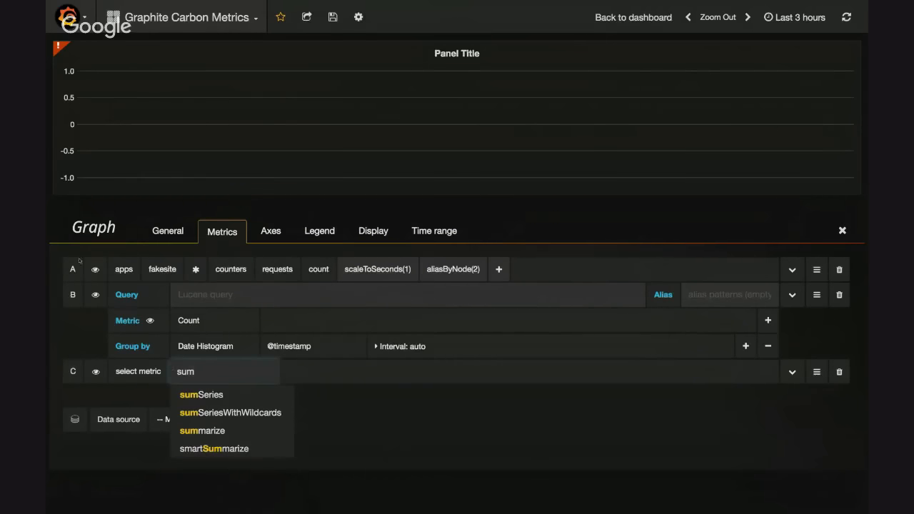
click(225, 394)
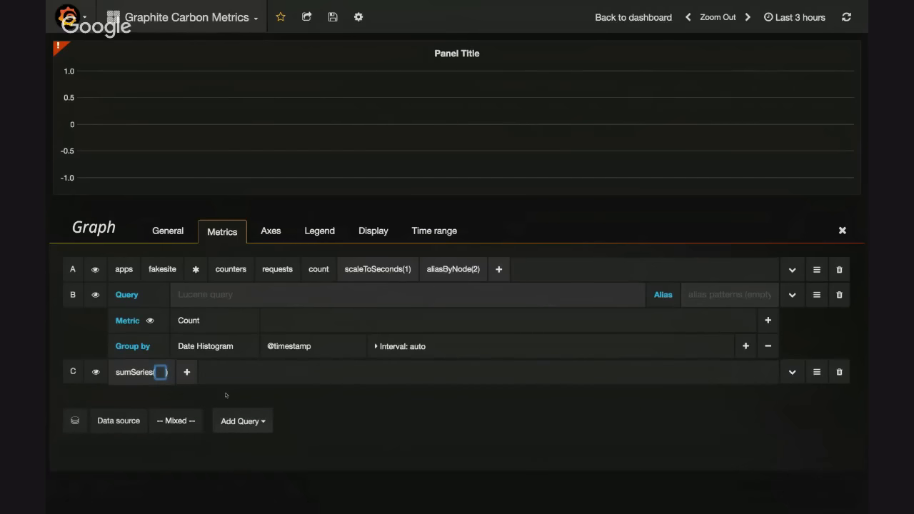
text(#)
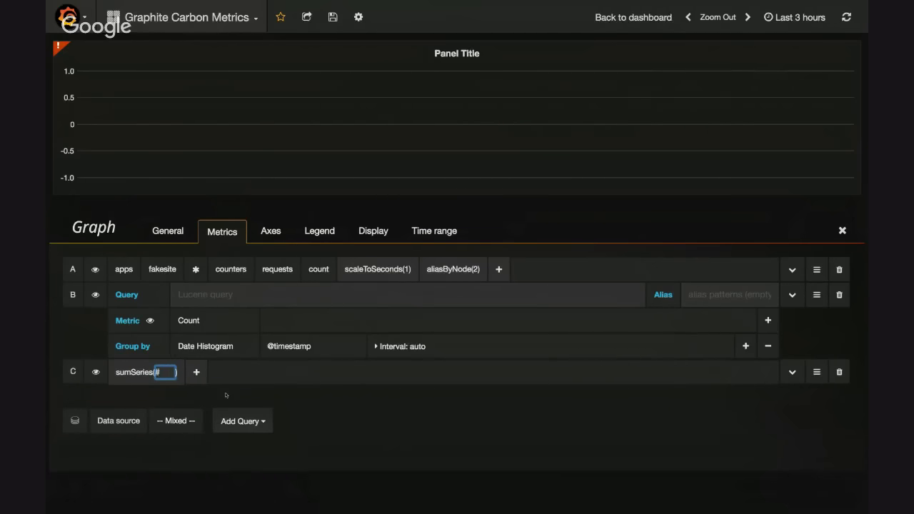
text(A, #B)
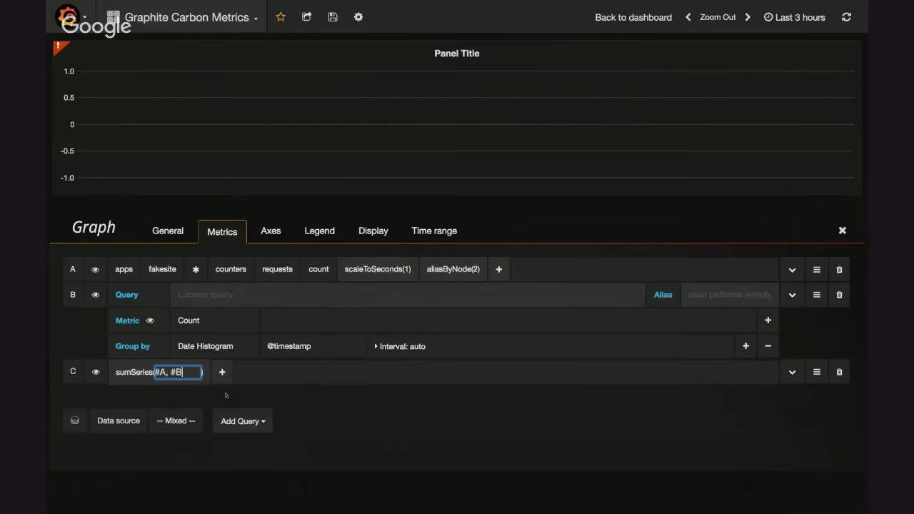
key(Return)
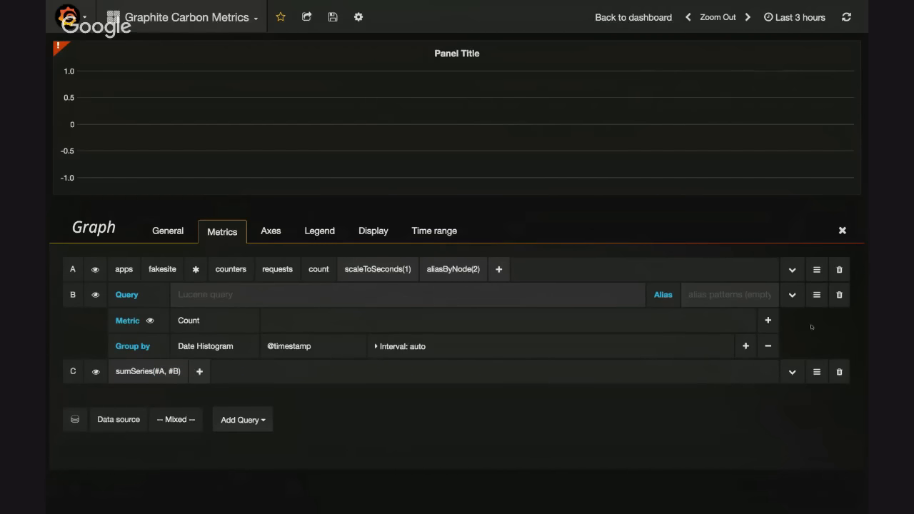
Delete the Elastic Metrics query B and remove the #B parameter from sumSeries in query C
click(839, 296)
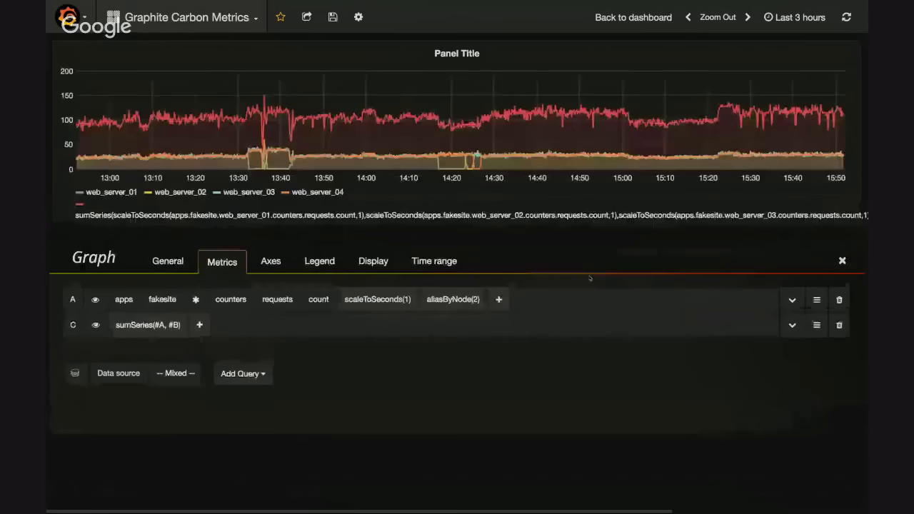
click(174, 326)
key(BackSpace)
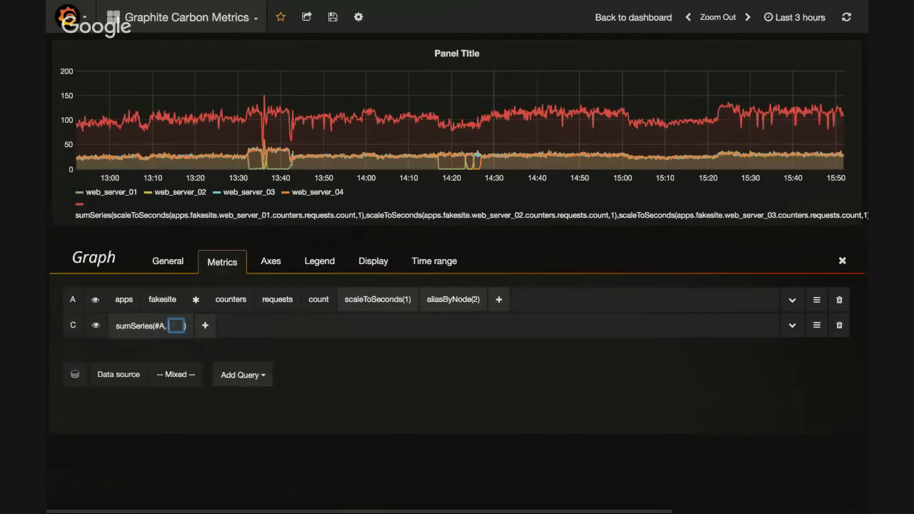
click(279, 348)
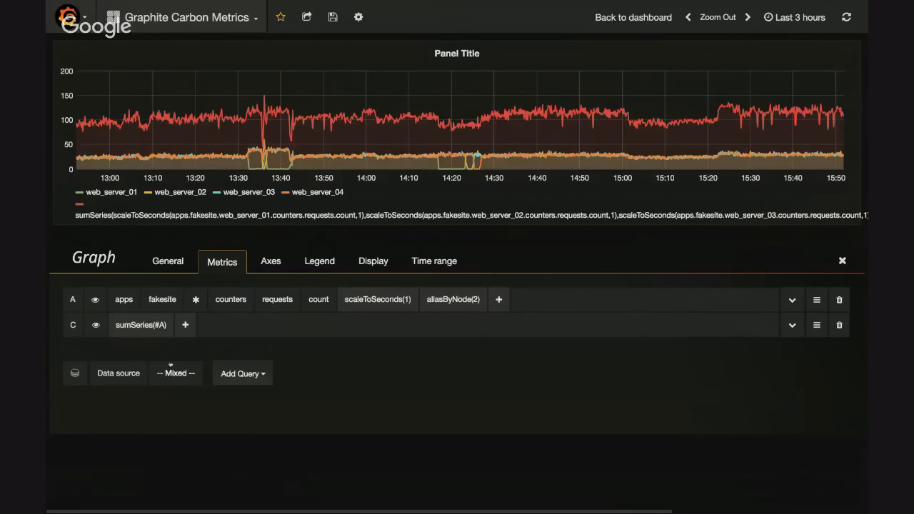
Add an alias function to query C, keeping its default name alias
click(185, 325)
text(alias)
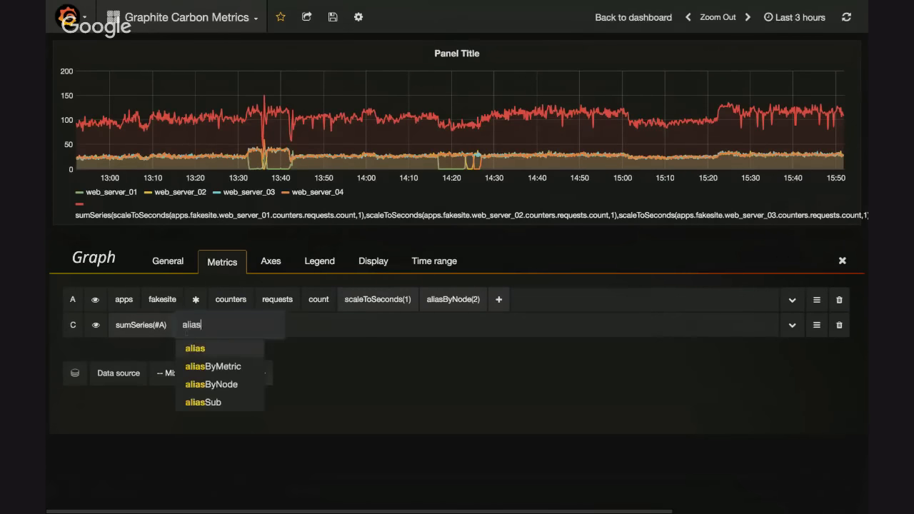
key(Return)
key(Return)
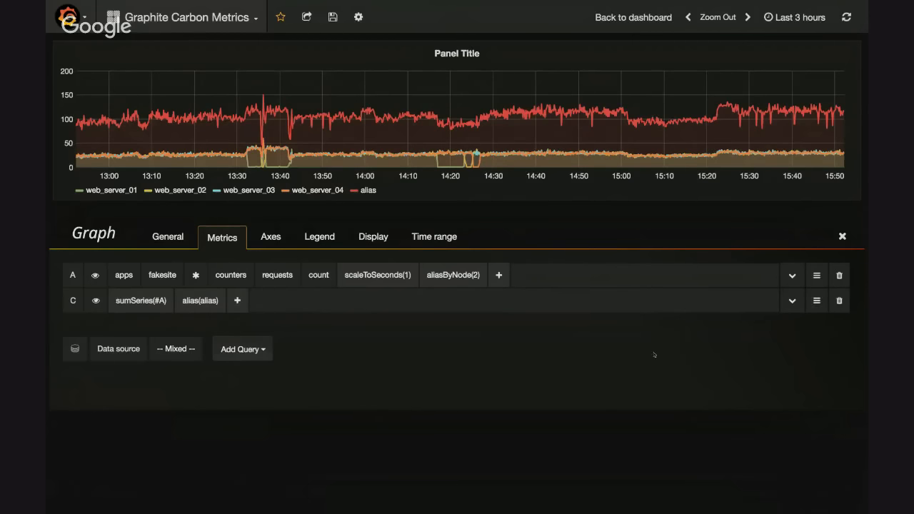
Delete query C and remove the scaleToSeconds function from query A
click(840, 301)
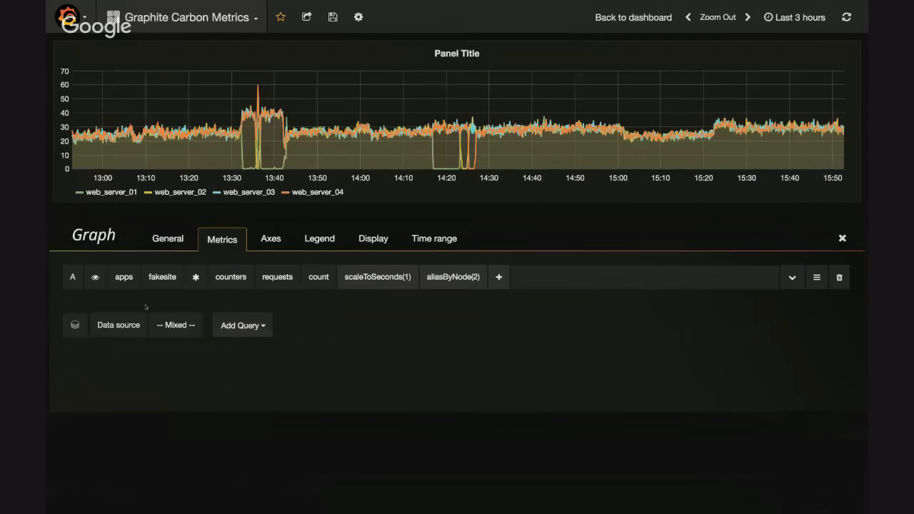
click(360, 277)
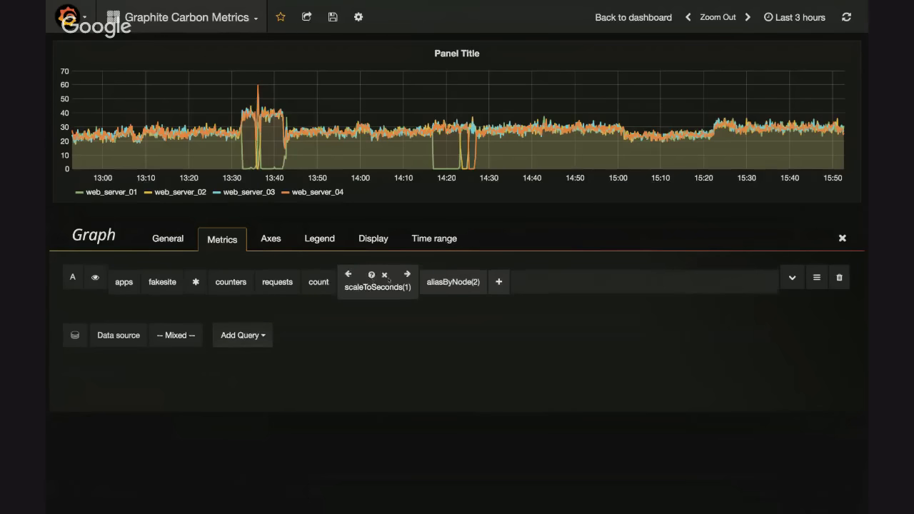
click(384, 272)
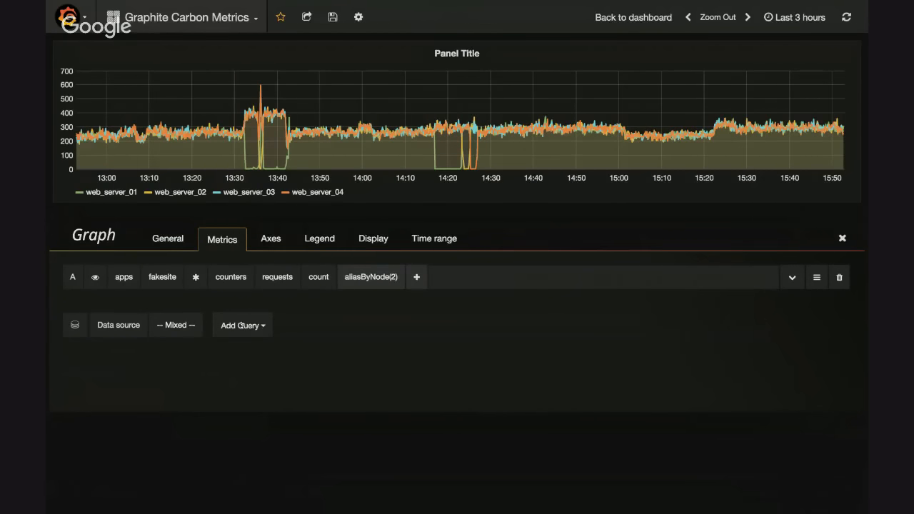
Change the panel's data source from Mixed to graphite and add a second query without a metric
click(241, 326)
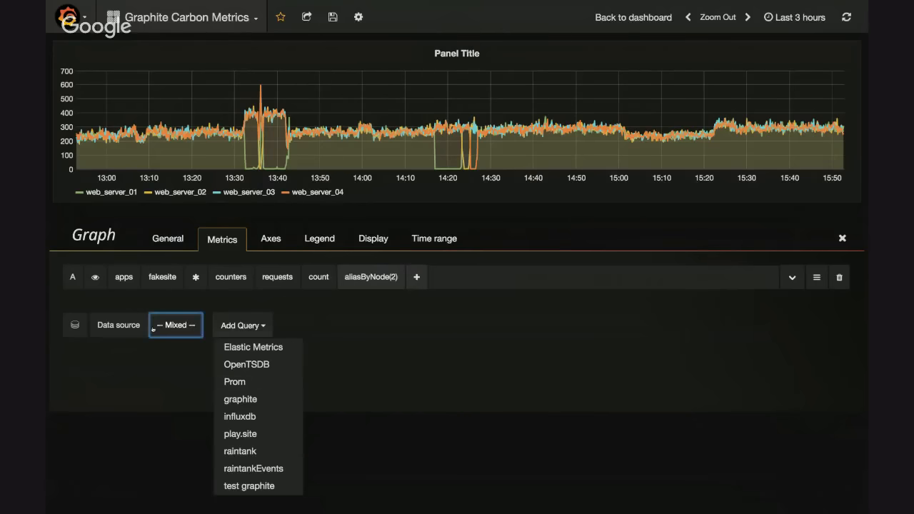
click(176, 324)
click(177, 400)
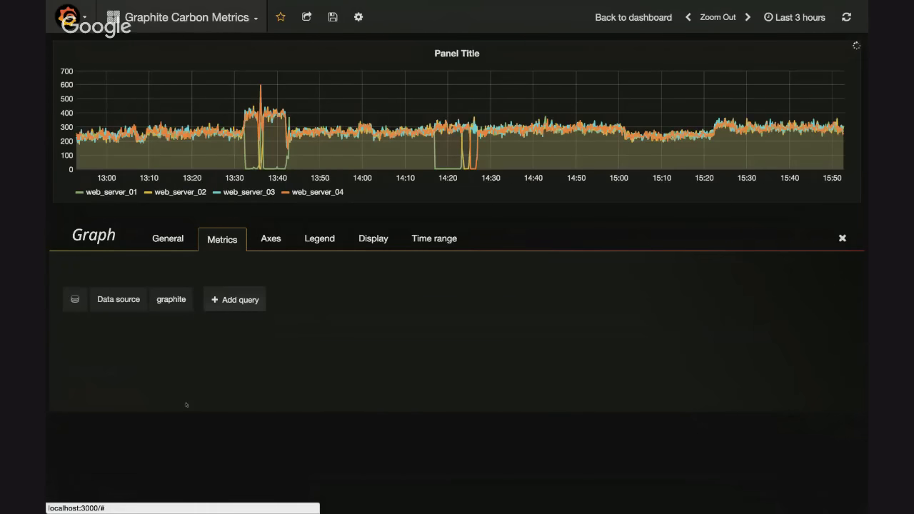
click(250, 323)
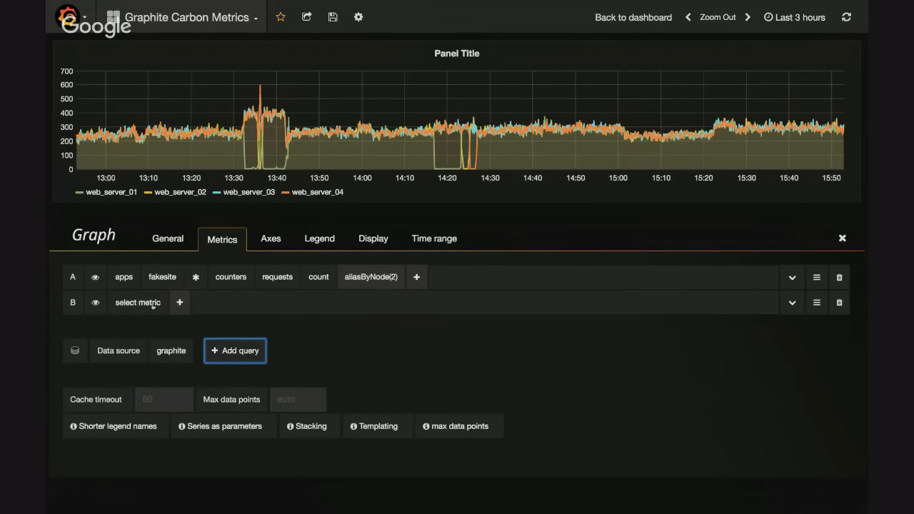
click(153, 303)
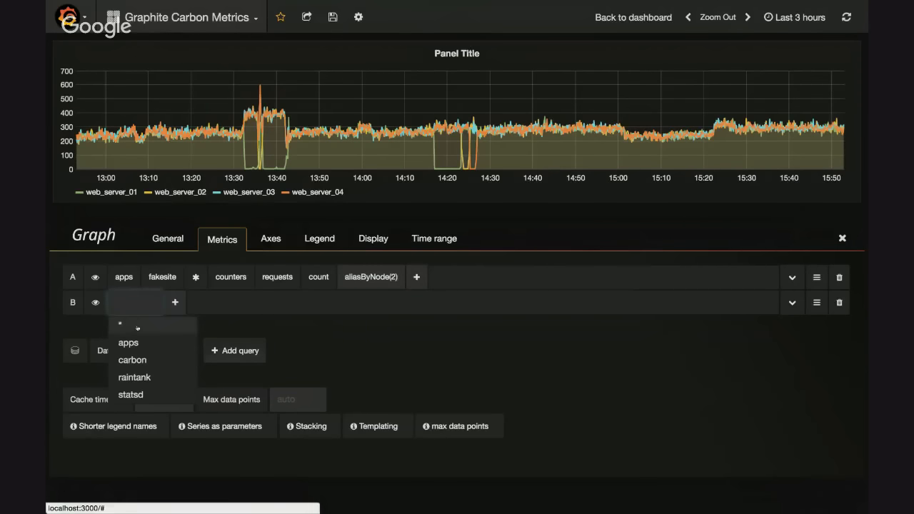
click(300, 310)
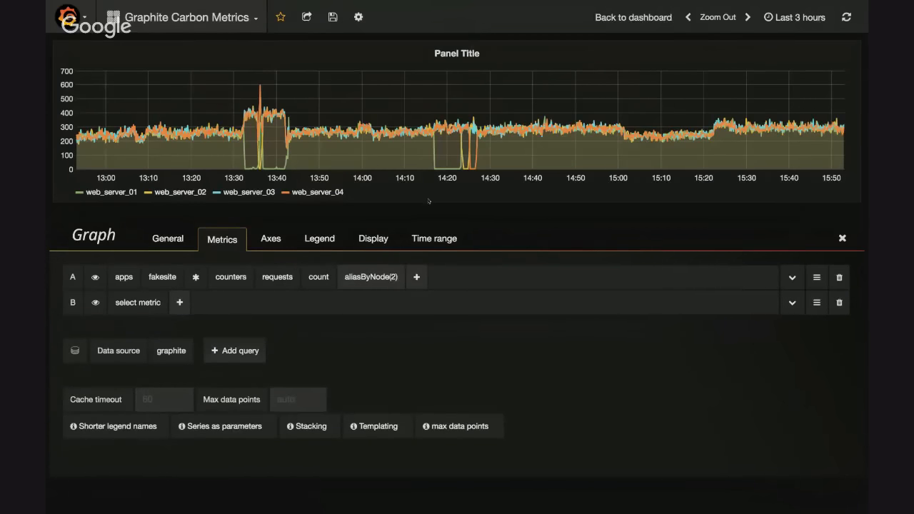
Turn on stacking of the series in the graph's display options and open the line width choices
click(375, 240)
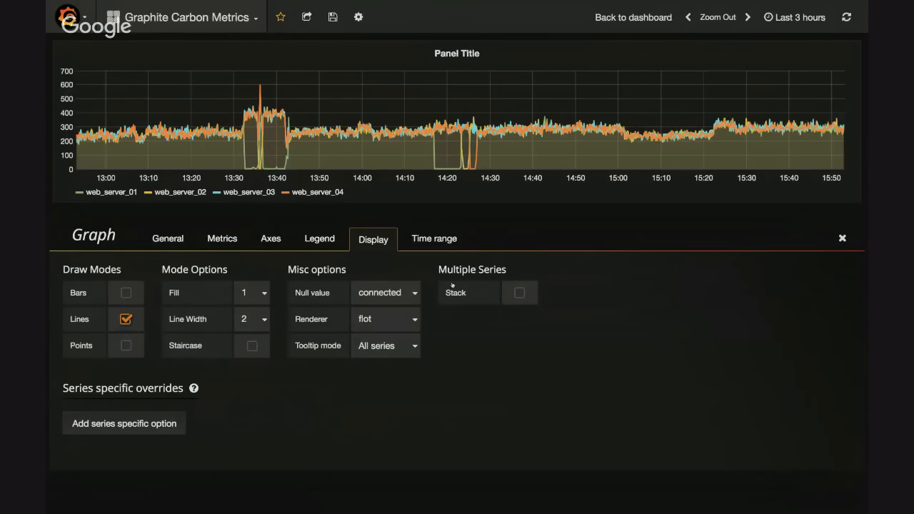
click(520, 293)
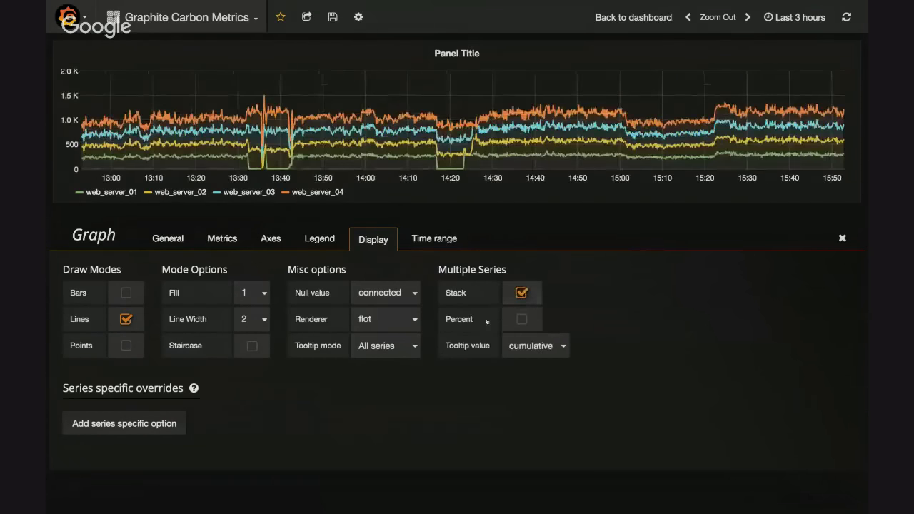
click(250, 318)
click(246, 307)
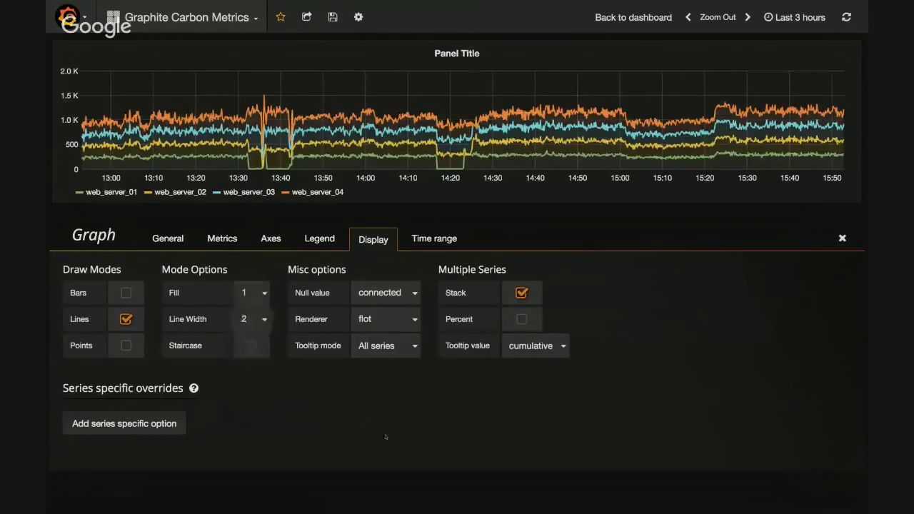
Return to the graph's metric queries and add a sumSeries function without a parameter to query B
click(271, 238)
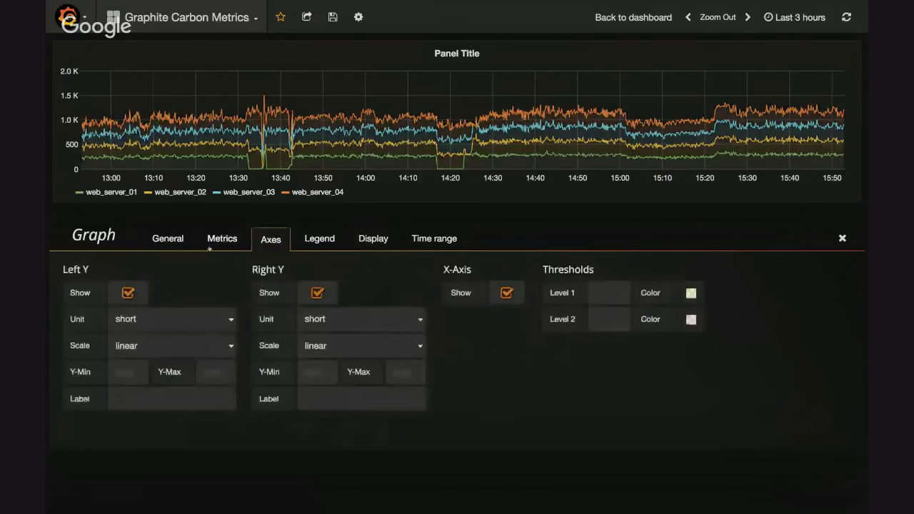
click(214, 240)
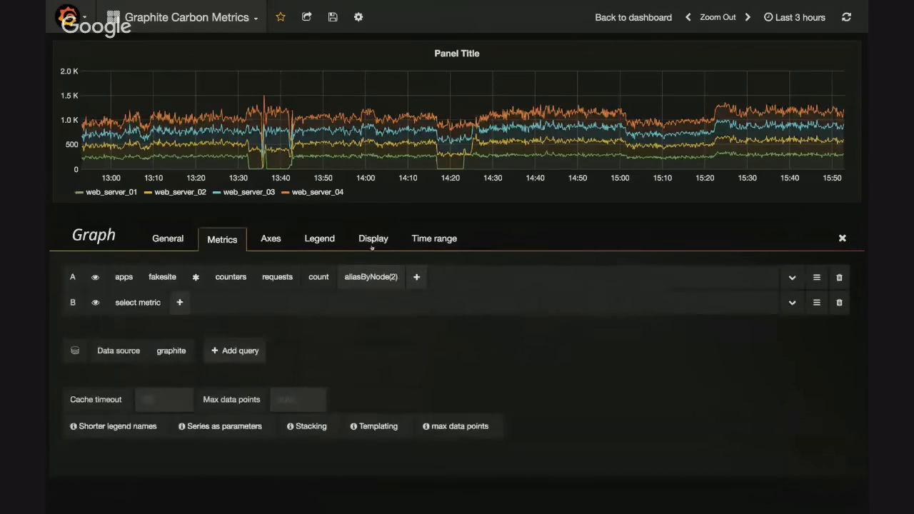
click(179, 302)
text(sum)
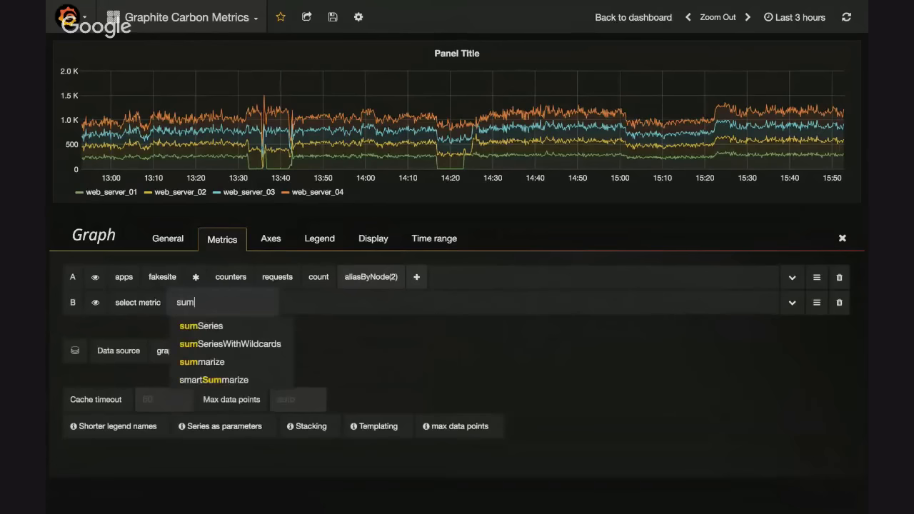
key(Down)
key(Return)
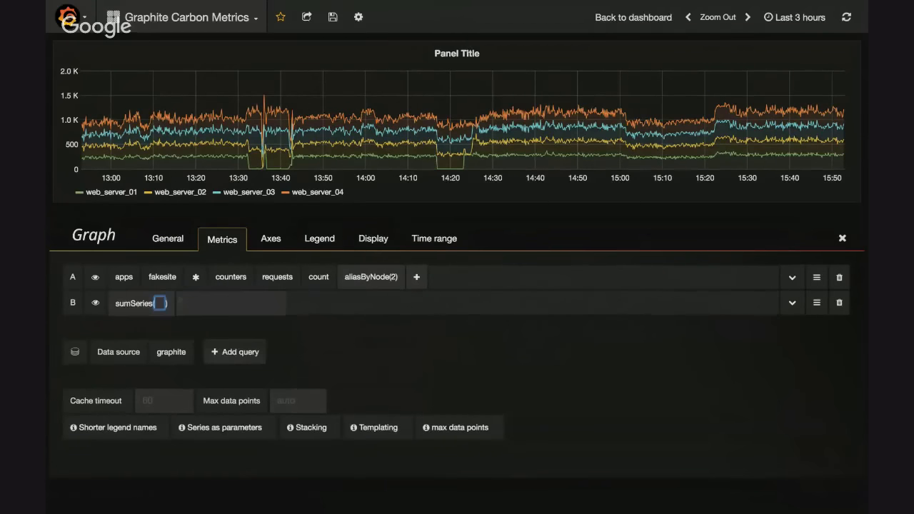
Add an alias function to query B with the name sum
click(175, 302)
text(ak)
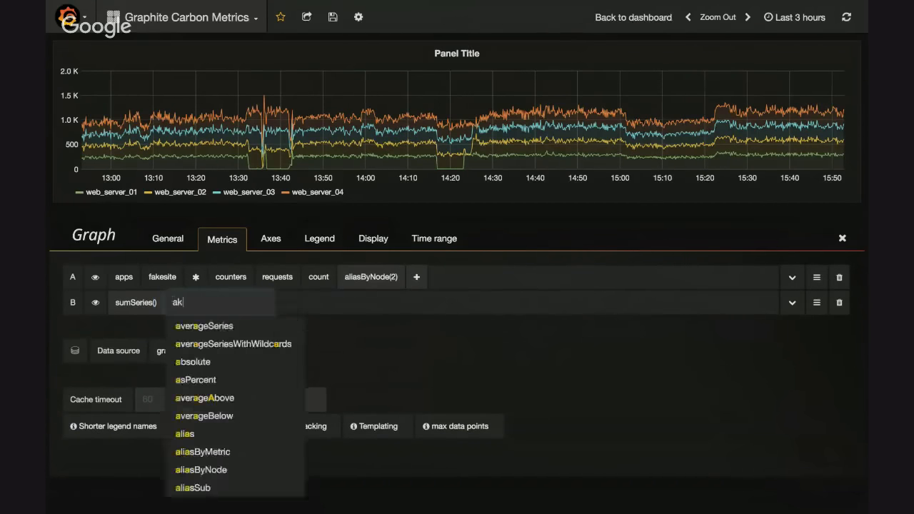
key(BackSpace)
text(lias)
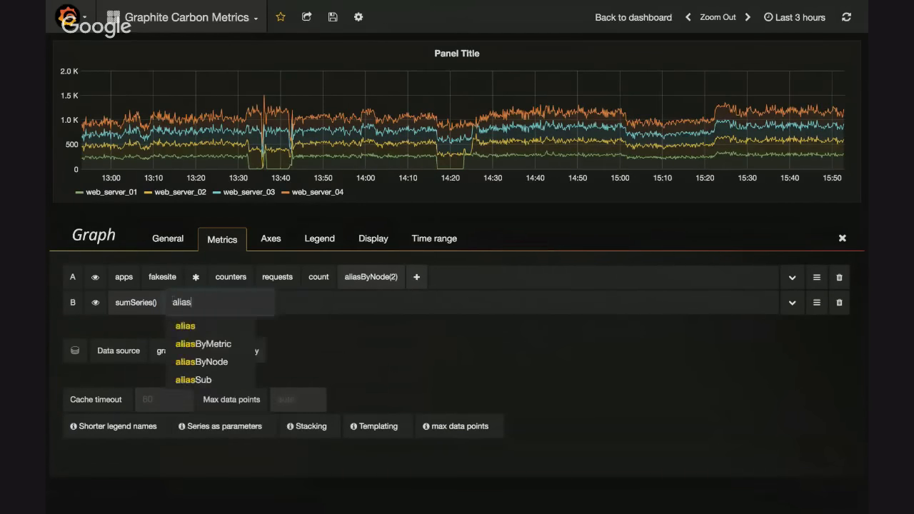
key(Return)
text(sum)
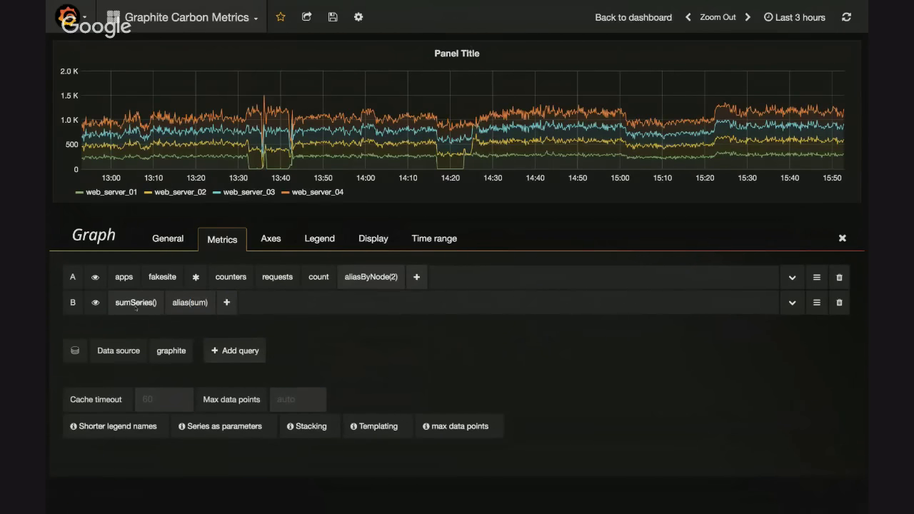
Remove the empty sumSeries function from query B and add it again with #A as its parameter
click(135, 303)
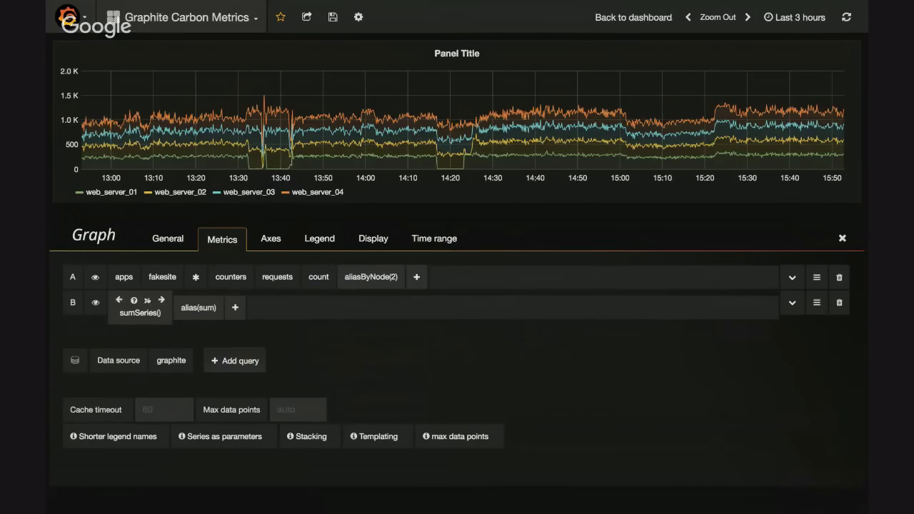
click(147, 299)
click(170, 303)
text(sum)
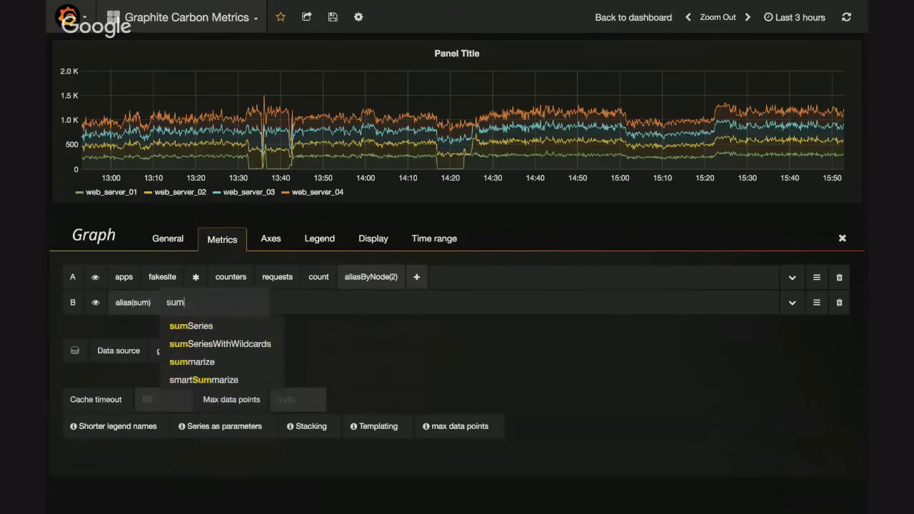
key(Return)
text(#A)
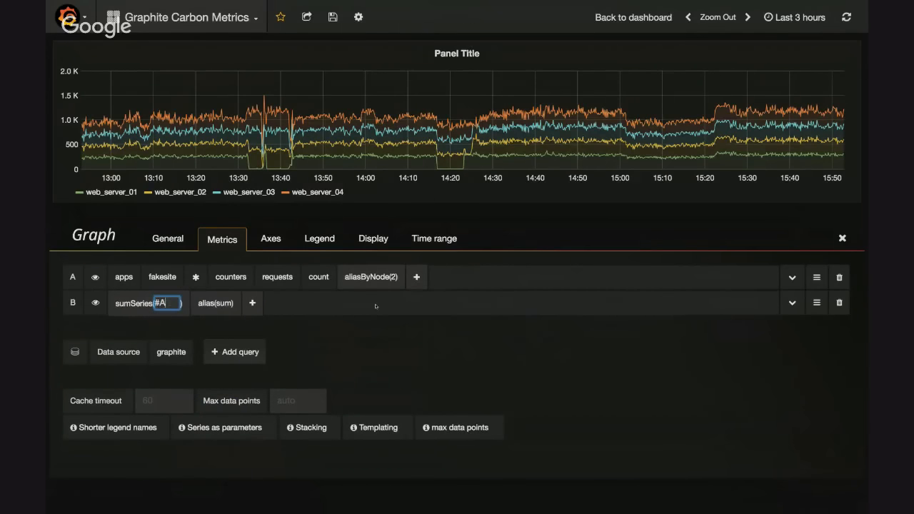
key(Return)
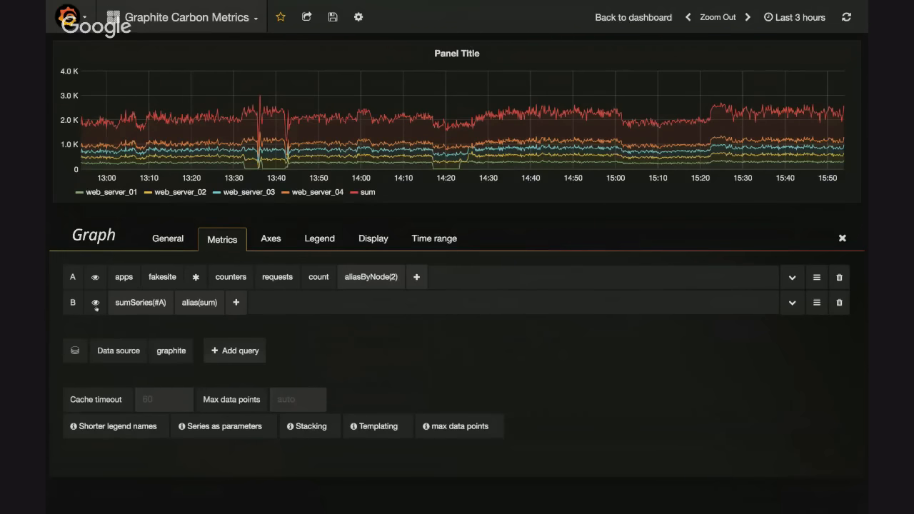
Switch query B to its raw text editor and back to the visual query builder
click(819, 305)
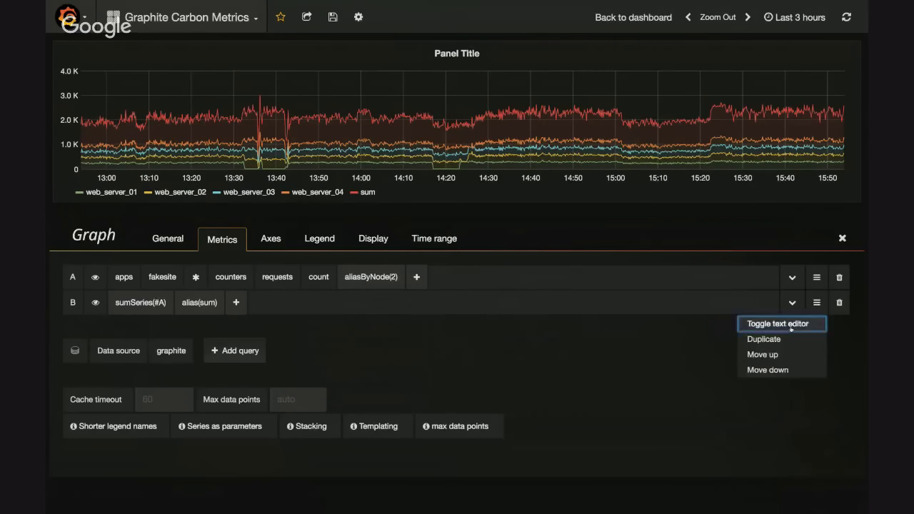
click(775, 321)
click(817, 302)
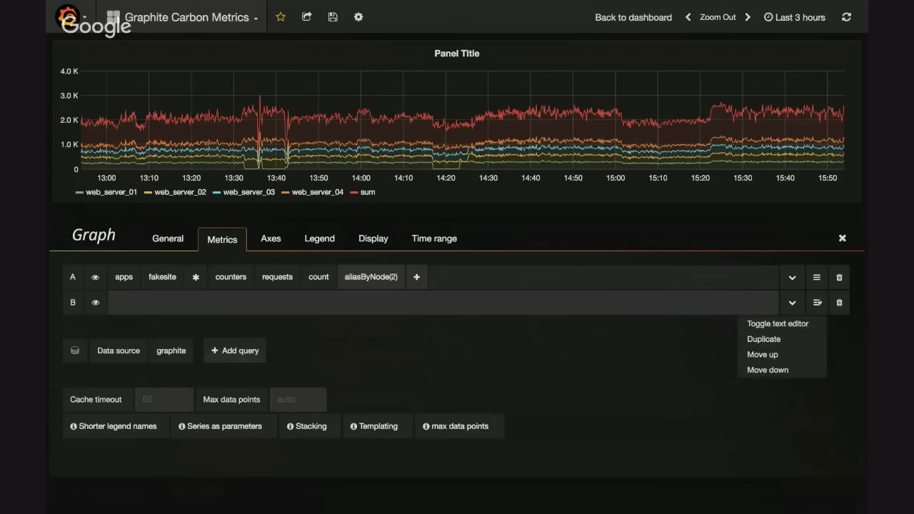
click(789, 322)
click(792, 303)
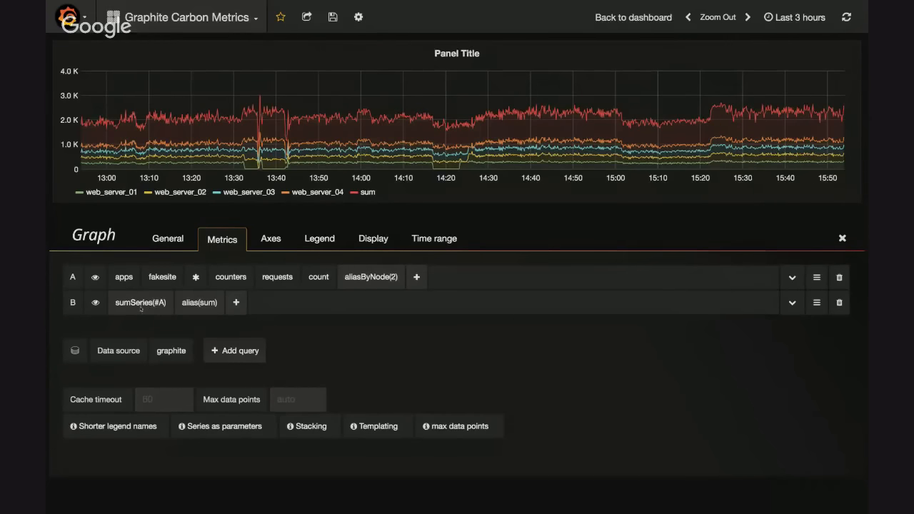
Hide query A's series from the graph, then show them again
click(95, 278)
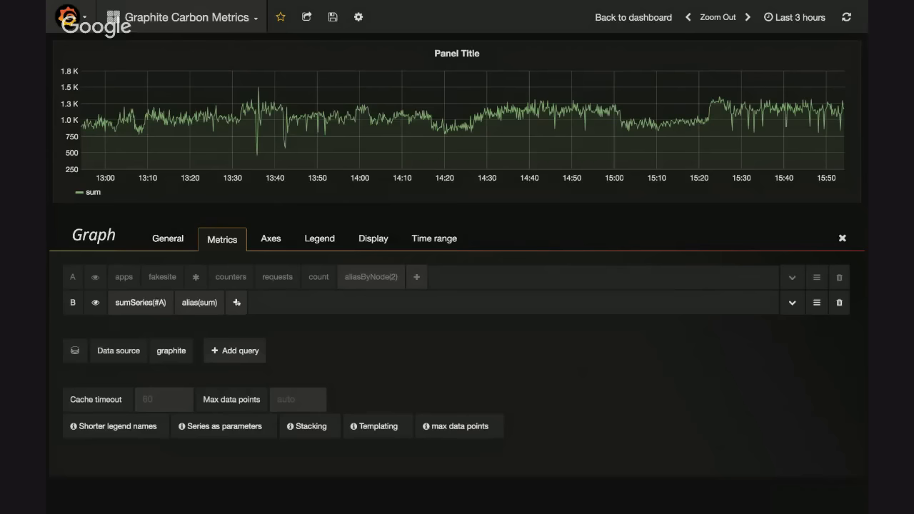
click(94, 277)
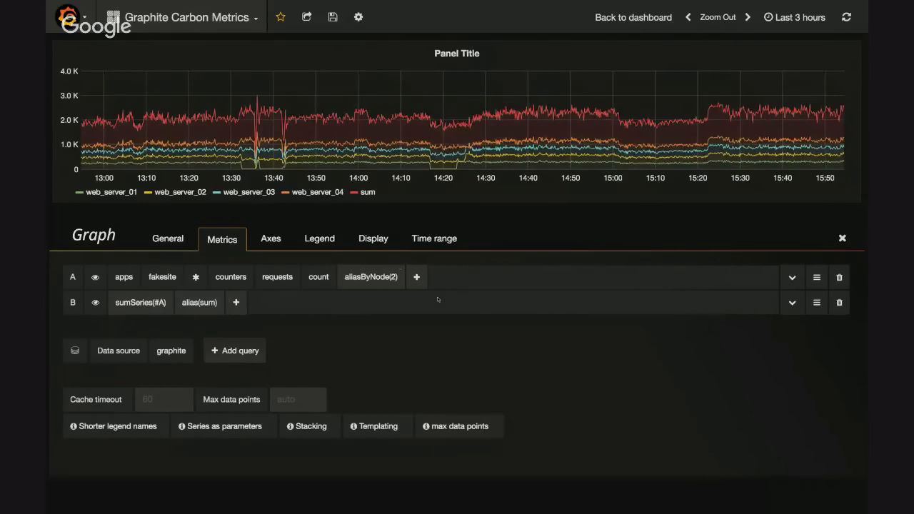
Add a scaleToSeconds function with the value 1 to query A
click(418, 278)
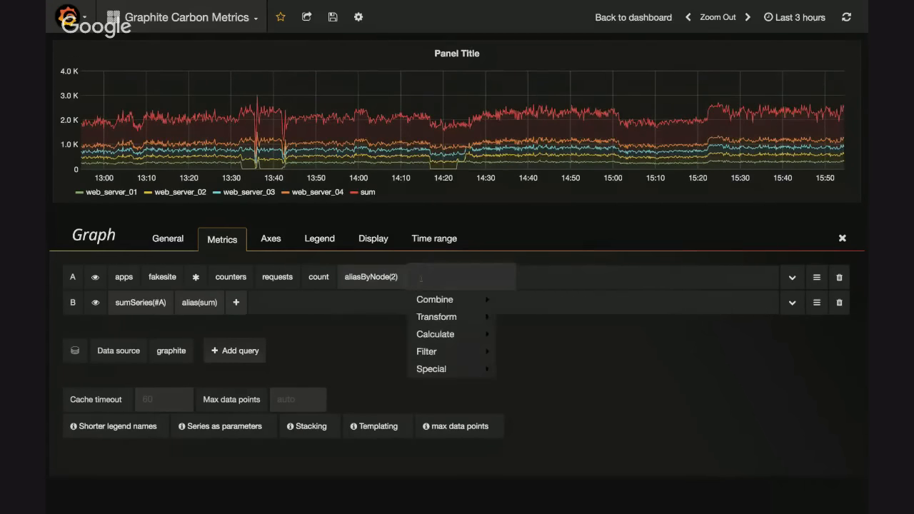
text(scal)
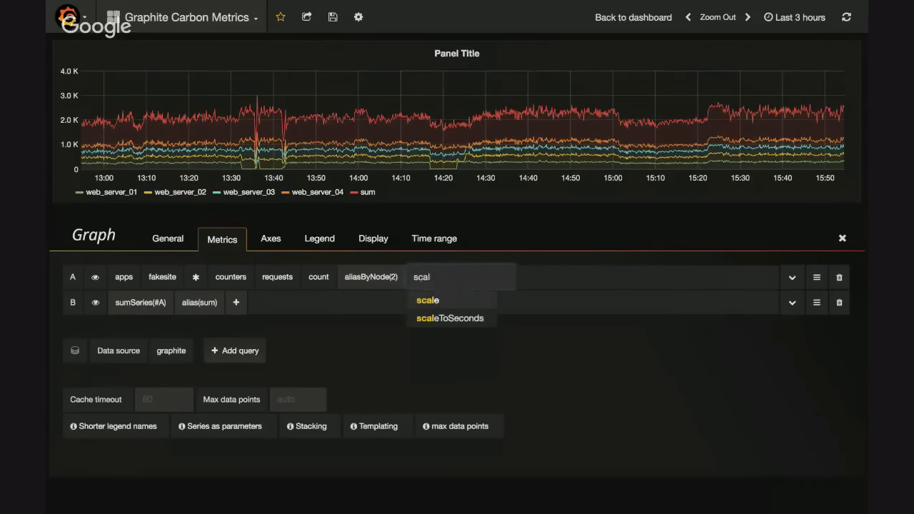
key(Down)
key(Return)
key(Return)
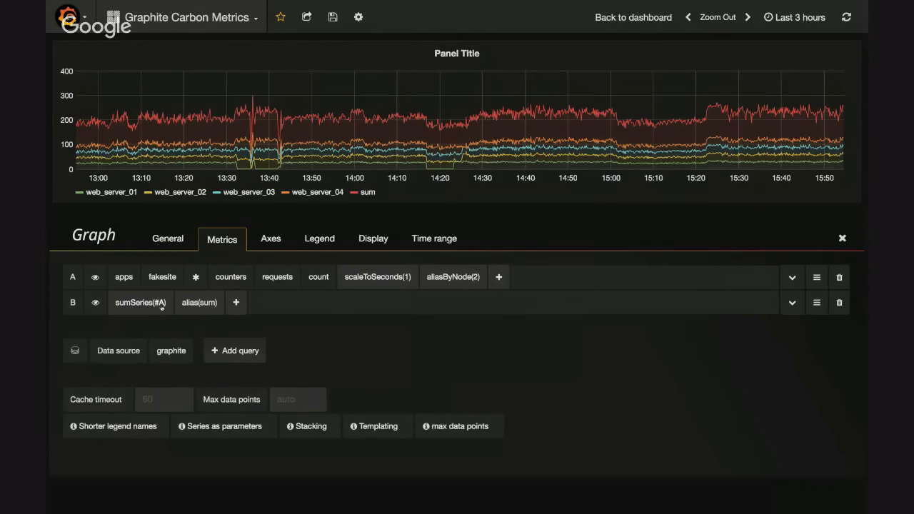
Replace the sum query B with two duplicates of query A
click(160, 303)
click(176, 322)
click(817, 278)
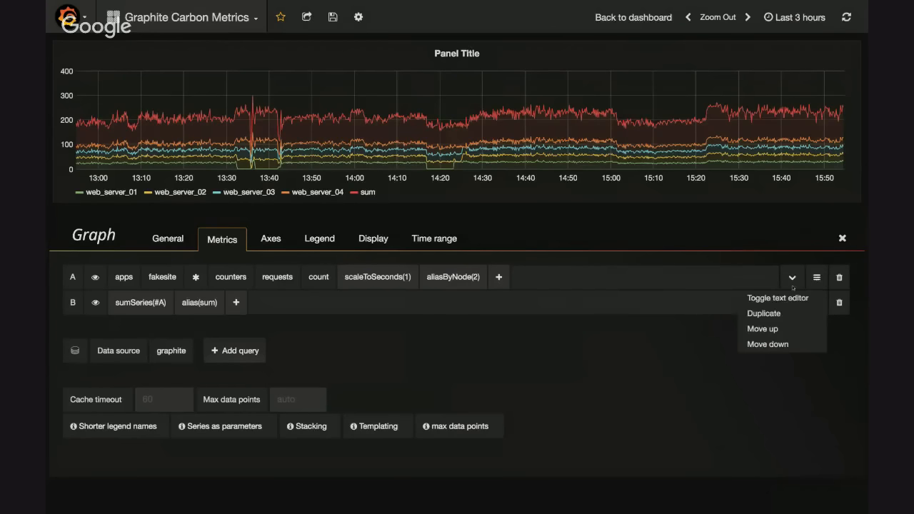
click(763, 312)
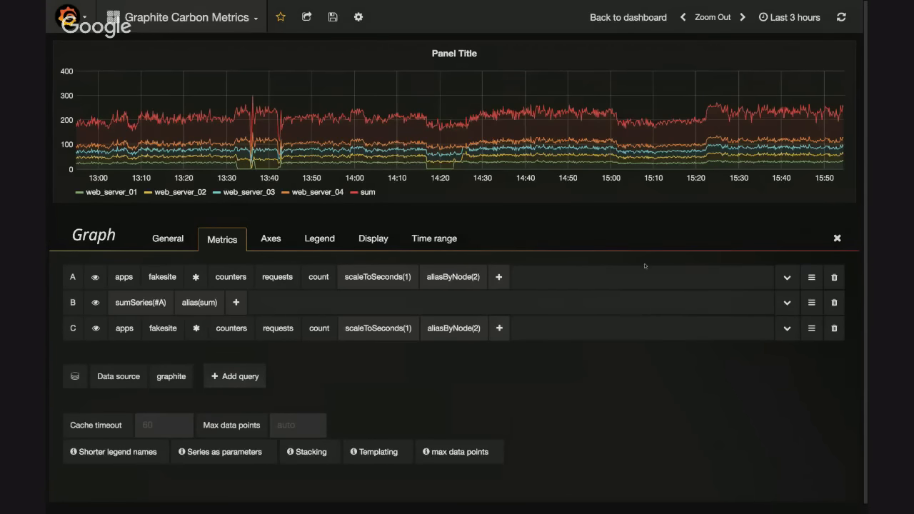
click(834, 302)
click(816, 302)
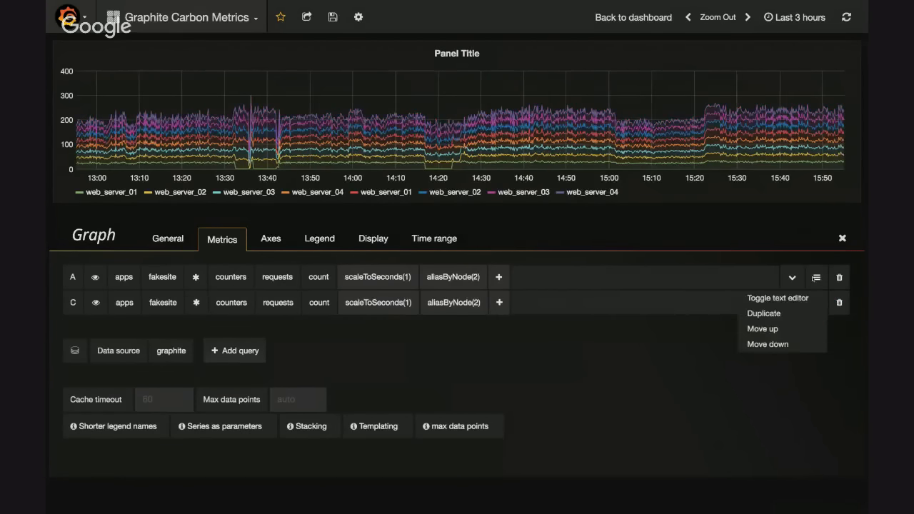
click(775, 313)
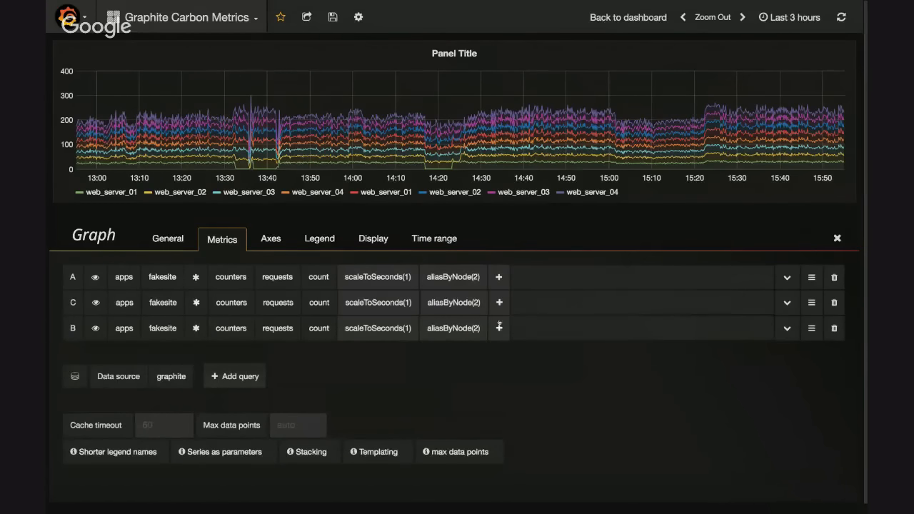
Add a query D that sums the three others with sumSeries(#A, #C, #B)
click(243, 376)
click(180, 353)
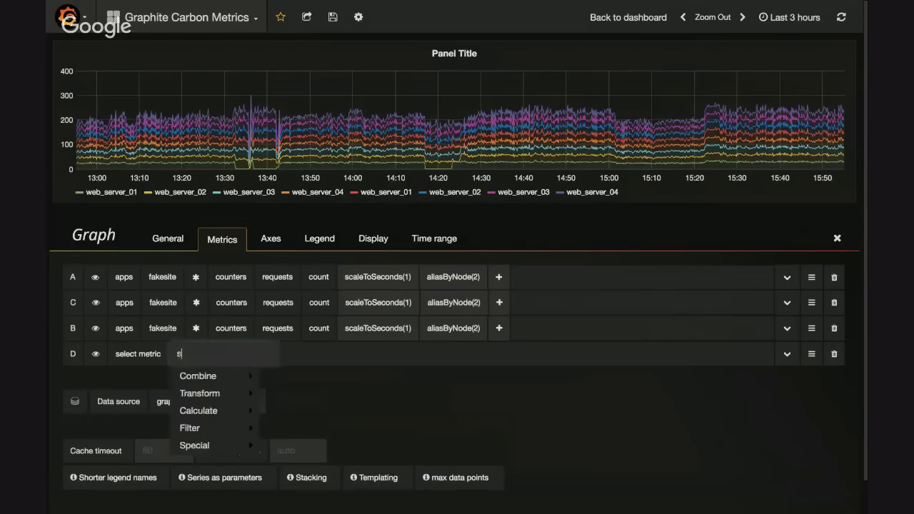
text(sum)
key(Return)
text(#)
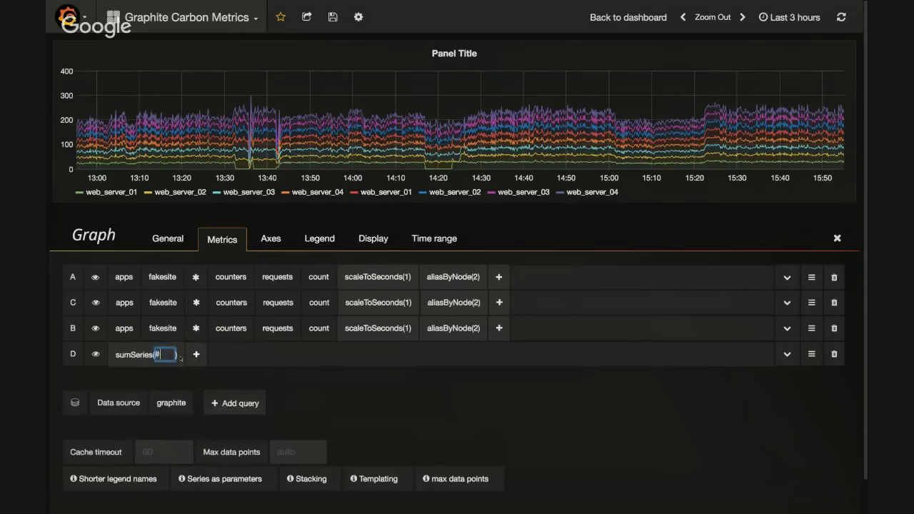
text(A, #B)
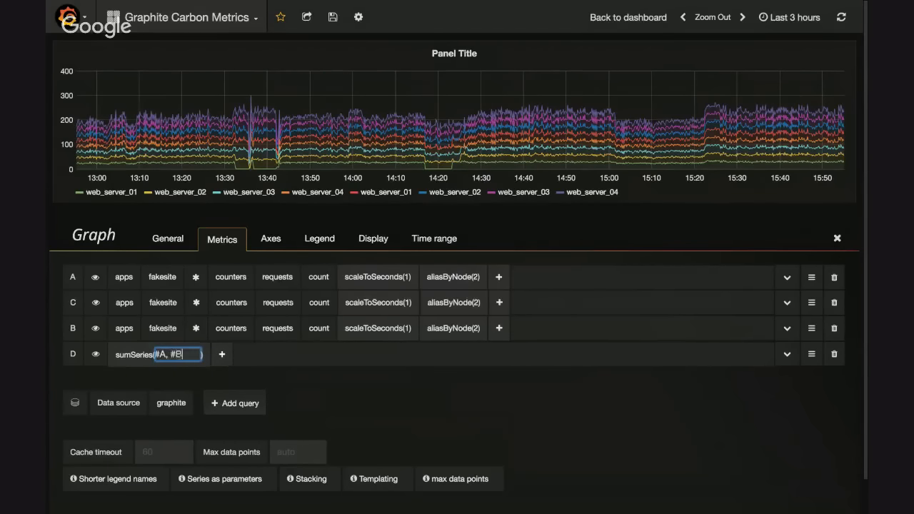
key(BackSpace)
text(C, #B)
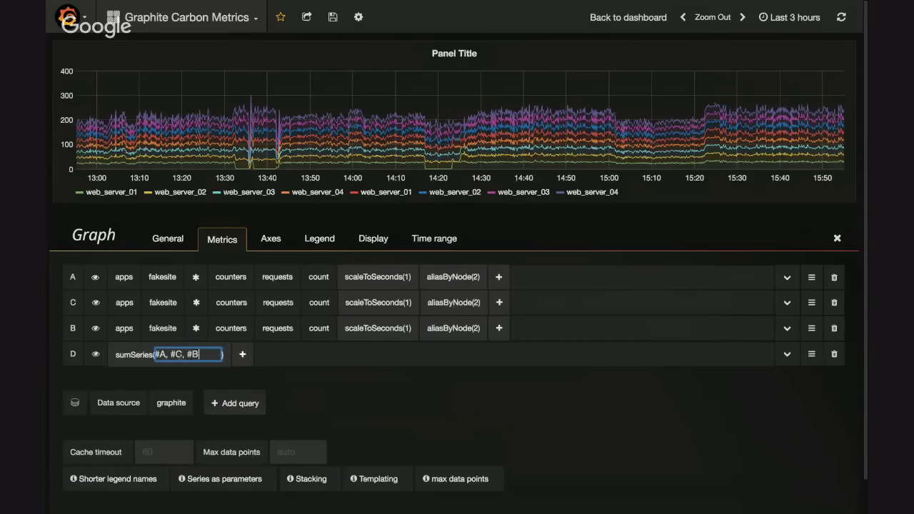
key(Return)
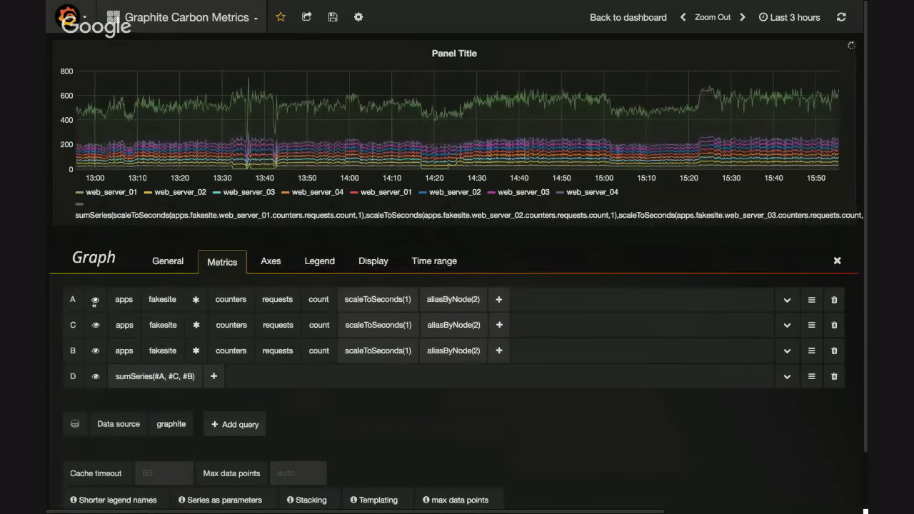
Hide queries A, C and B so that only the summed query D is drawn on the graph
click(95, 300)
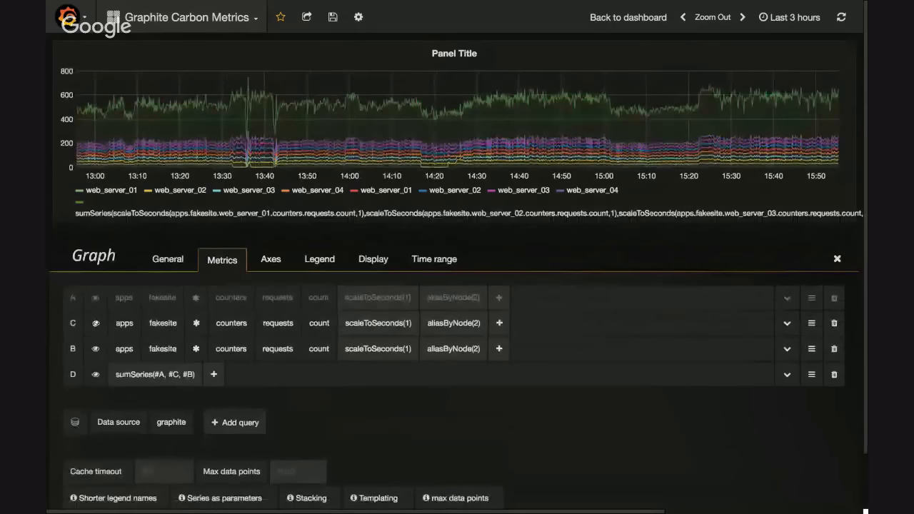
click(95, 325)
click(95, 349)
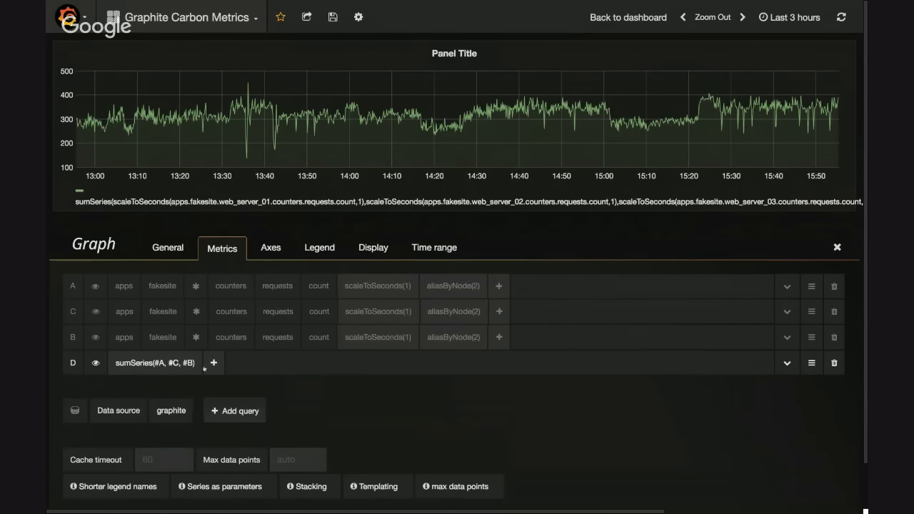
Delete queries D, C and B and show query A on the graph again
click(834, 362)
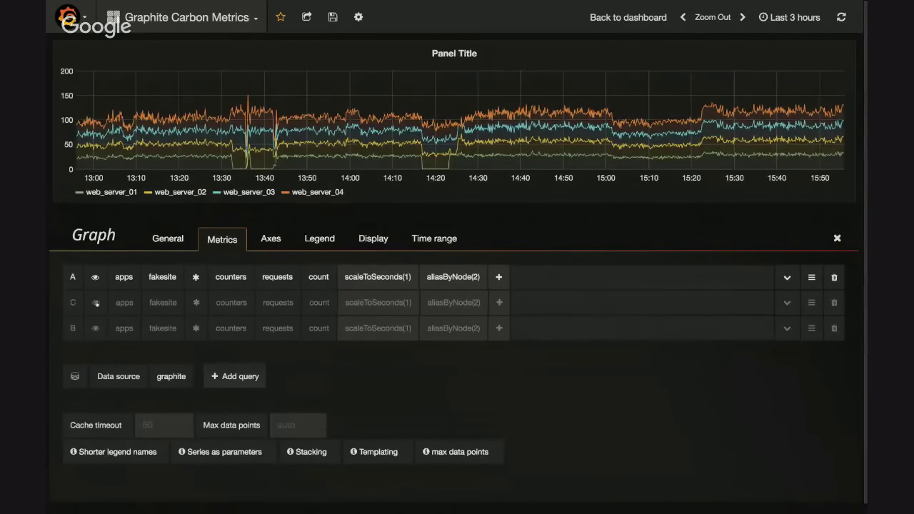
click(834, 302)
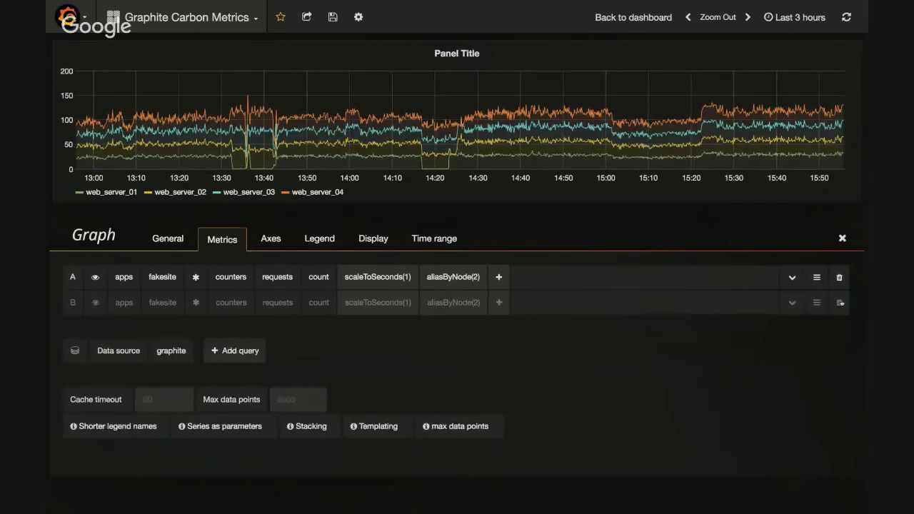
click(838, 302)
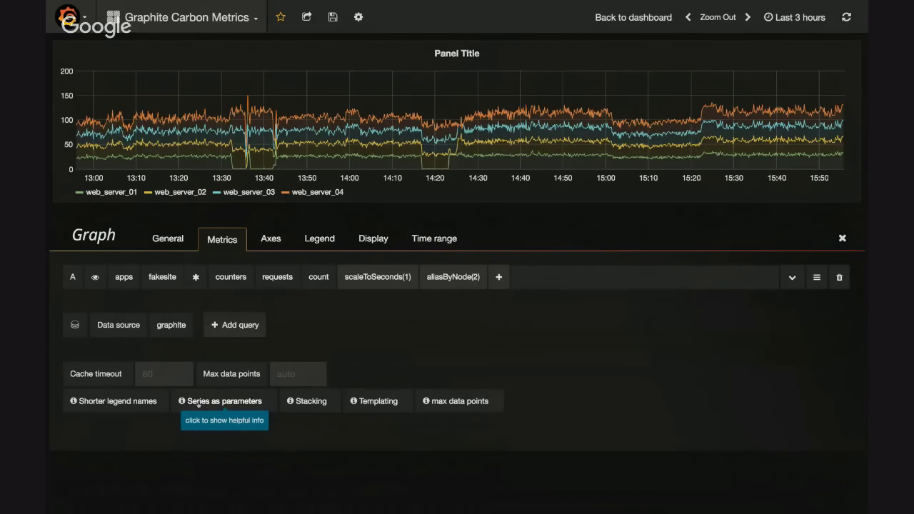
Read the help on using series as parameters in Graphite functions and close it
click(224, 402)
scroll(372, 450, down, 2)
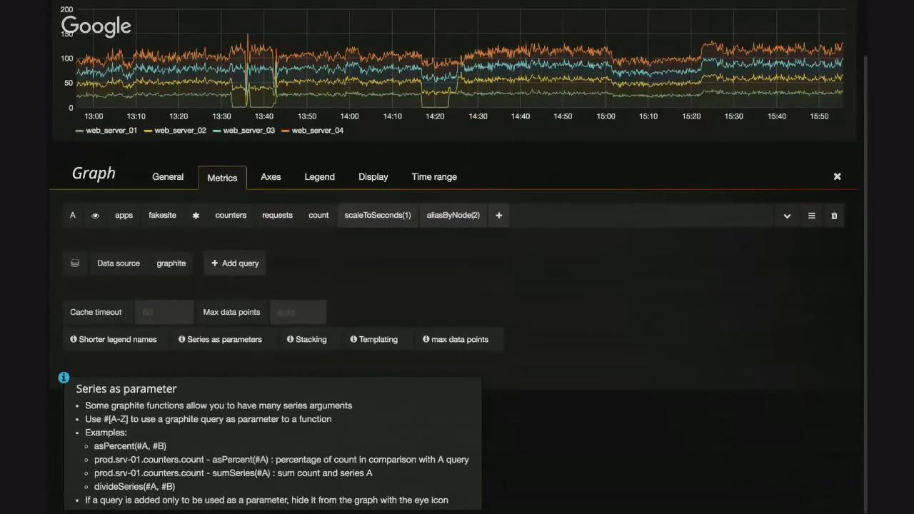
click(224, 340)
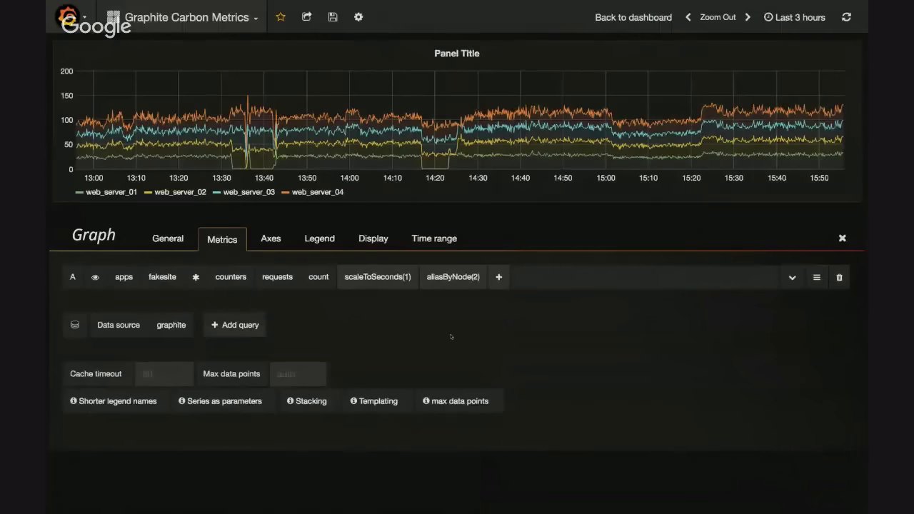
Add a second query and search its function list for as, dif, sum and avg without adding a function
click(270, 239)
click(222, 239)
click(230, 324)
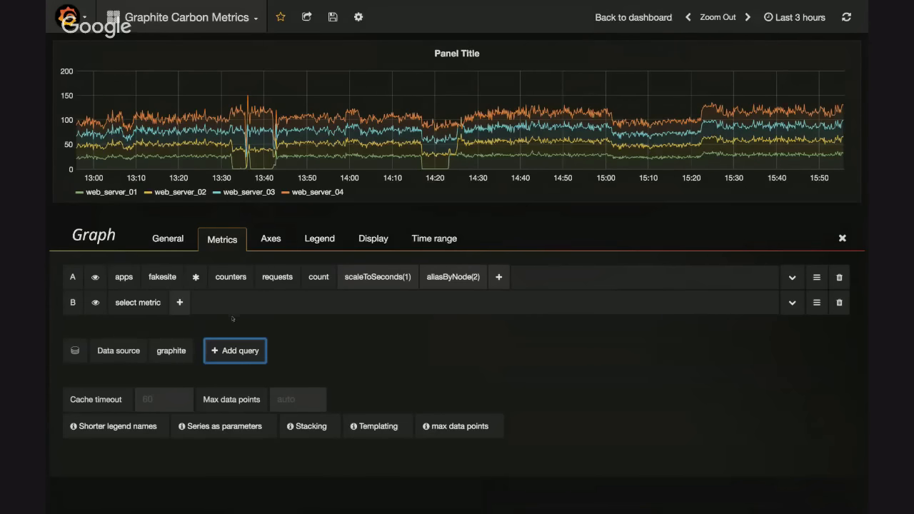
click(179, 302)
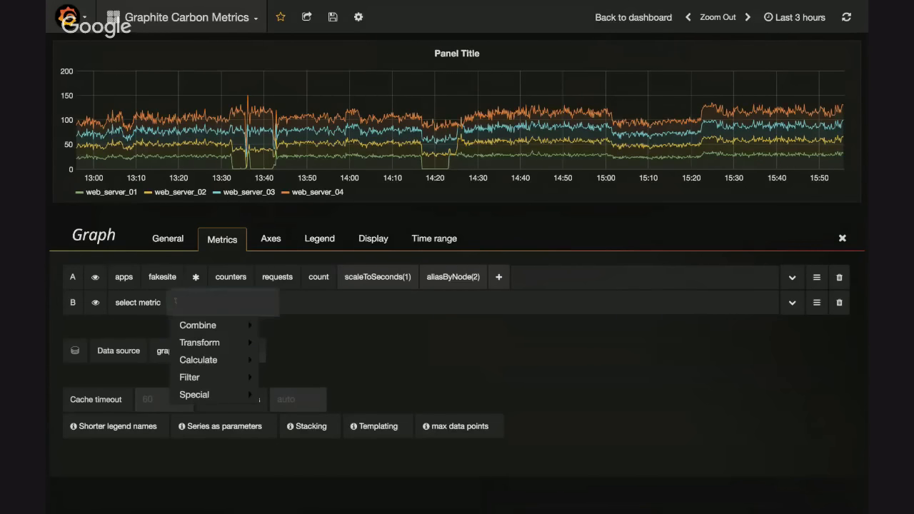
text(as)
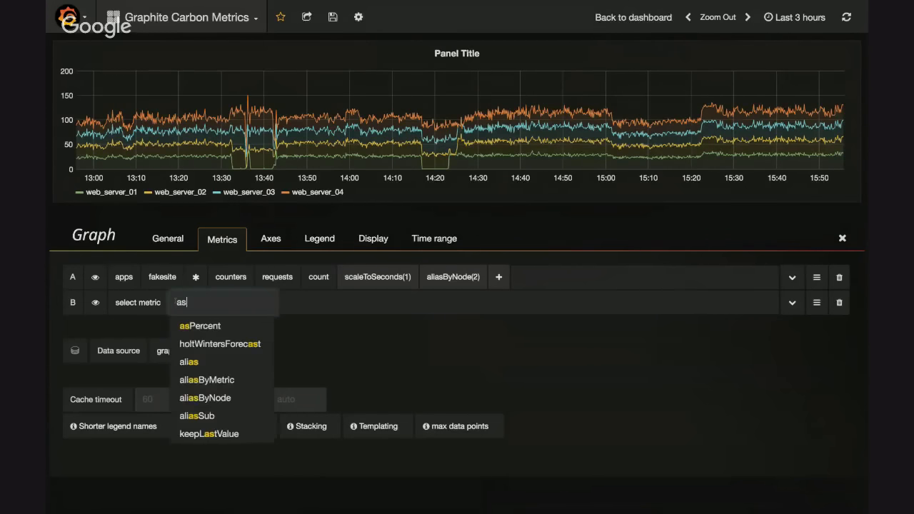
key(BackSpace)
key(BackSpace)
text(dif)
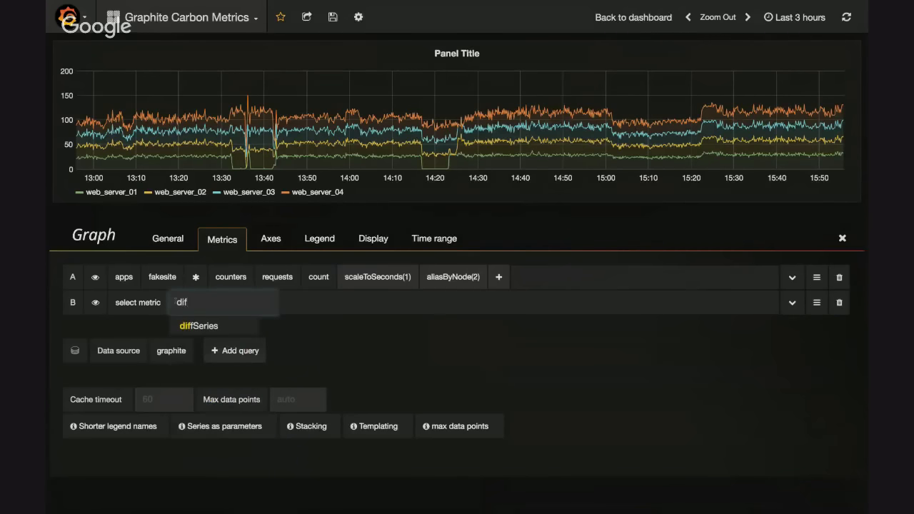
key(BackSpace)
key(BackSpace)
key(BackSpace)
text(sum)
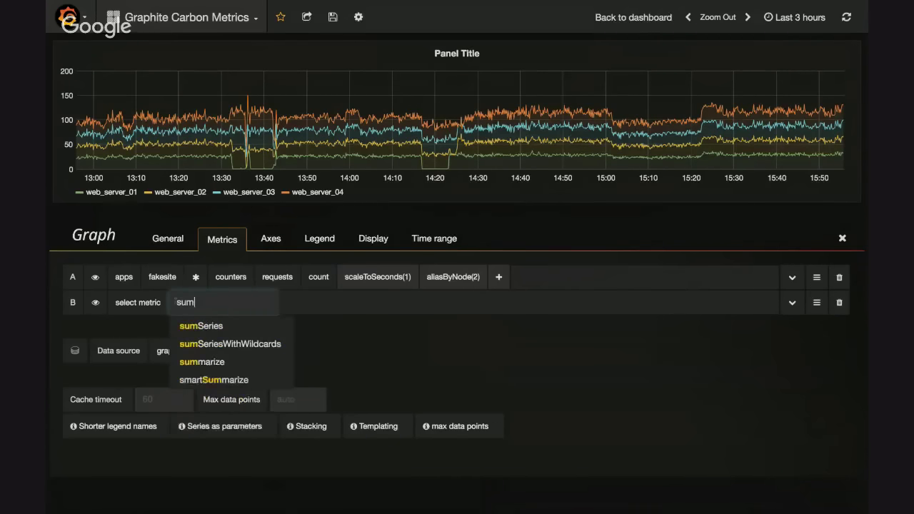
key(BackSpace)
key(BackSpace)
key(BackSpace)
text(avg)
key(BackSpace)
key(BackSpace)
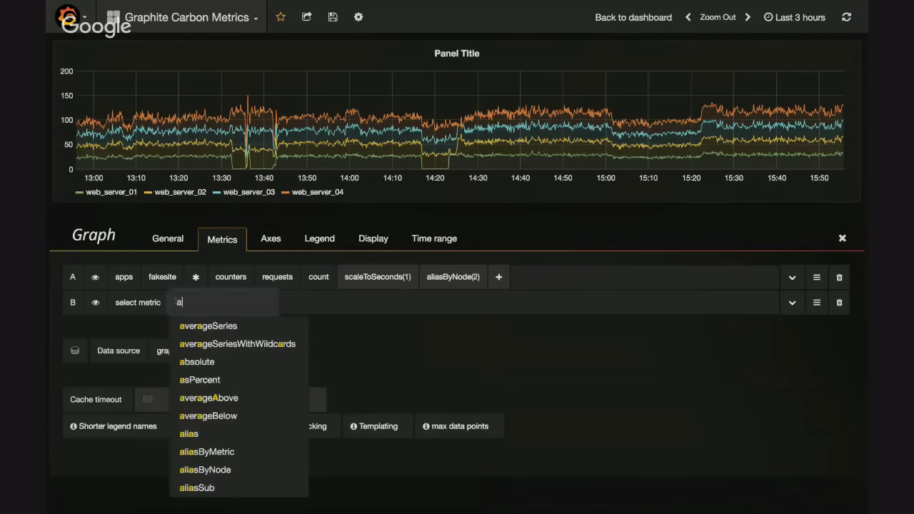
click(452, 412)
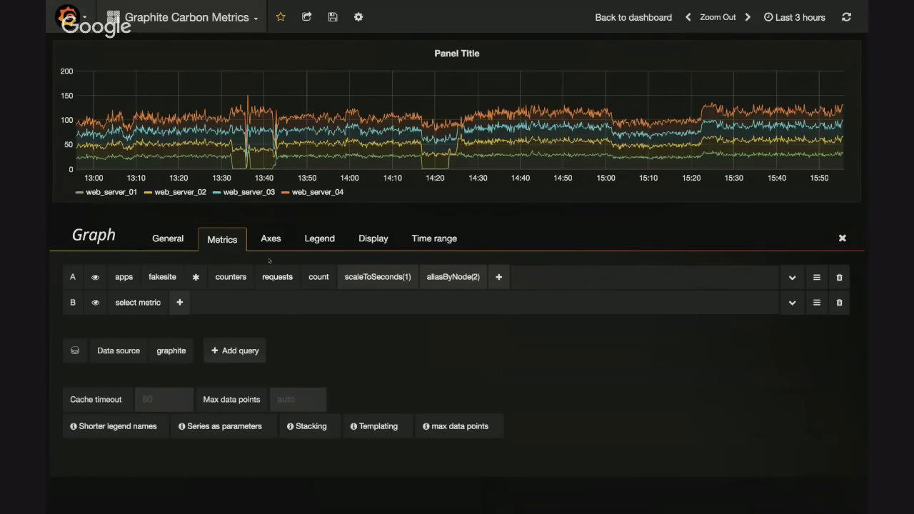
Open the function categories for query A, close them and delete the empty query B
click(498, 277)
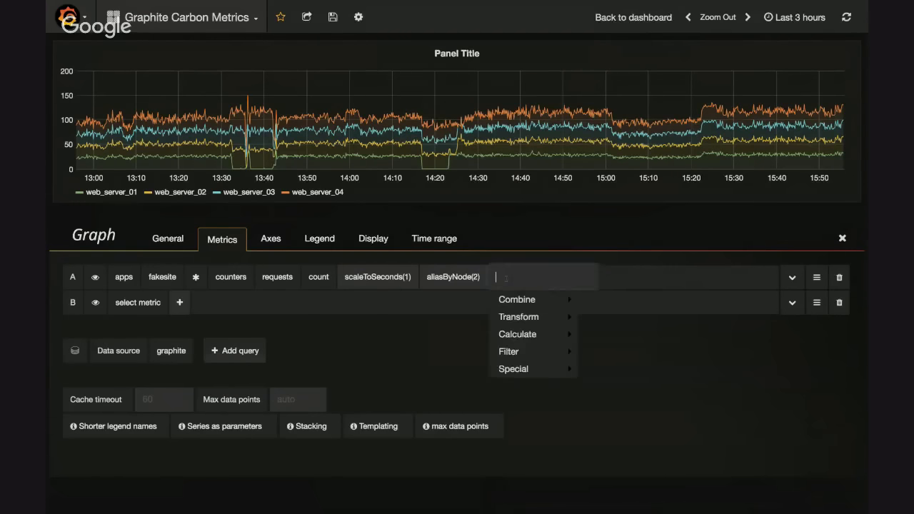
mouse_move(532, 371)
click(417, 351)
click(840, 303)
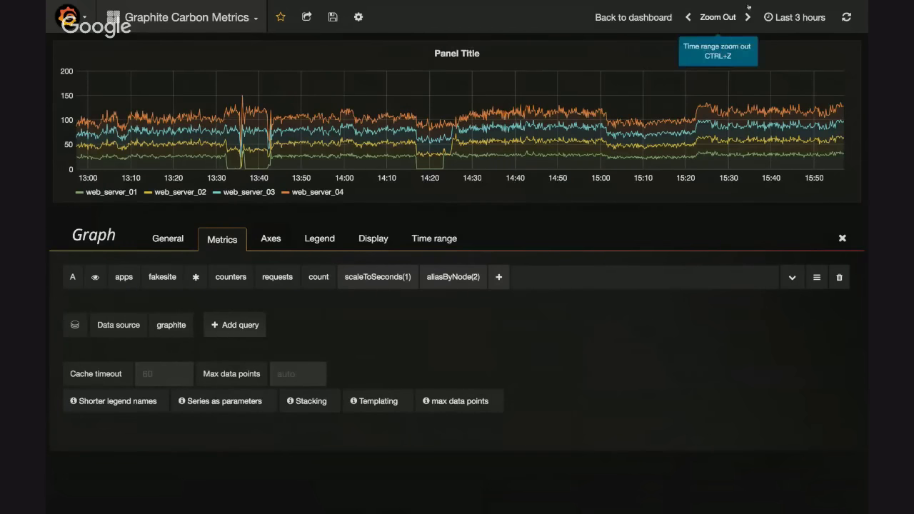
Set the time range to the last 1 hour and show the controls of the scaleToSeconds(1) function in query A
click(796, 18)
click(782, 128)
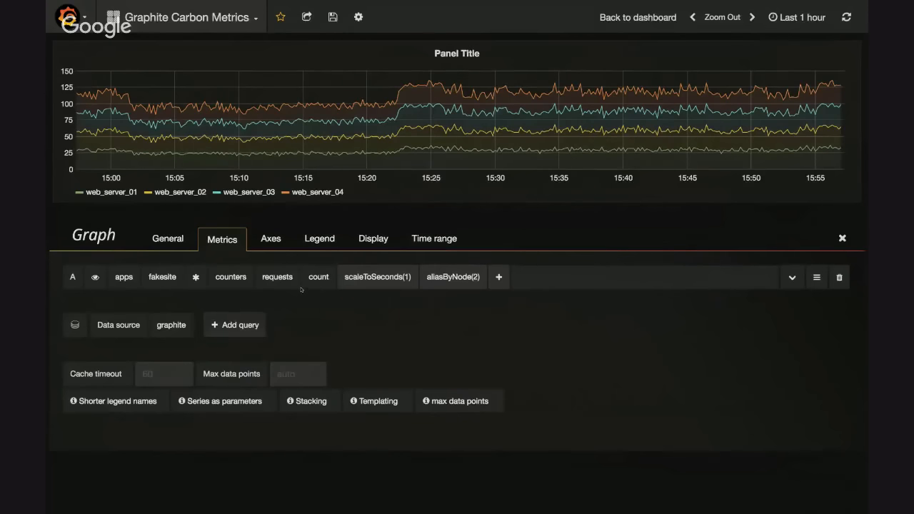
click(375, 280)
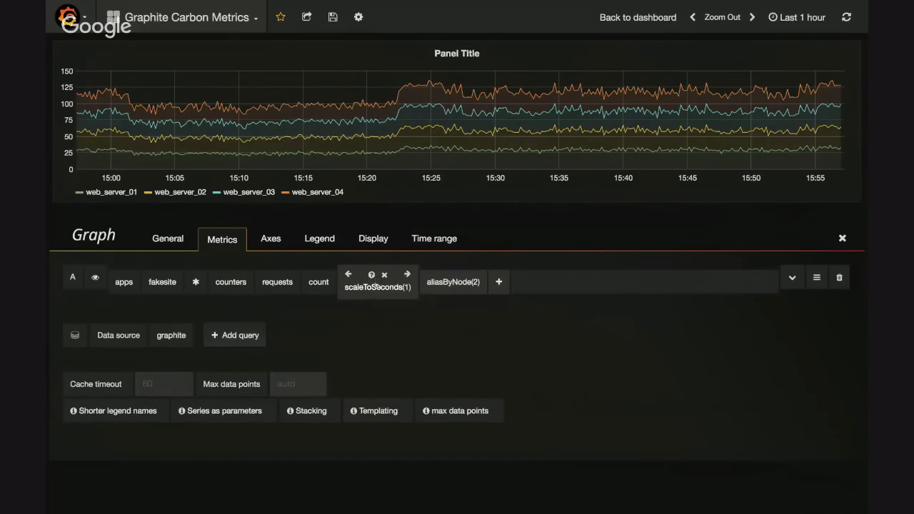
click(378, 284)
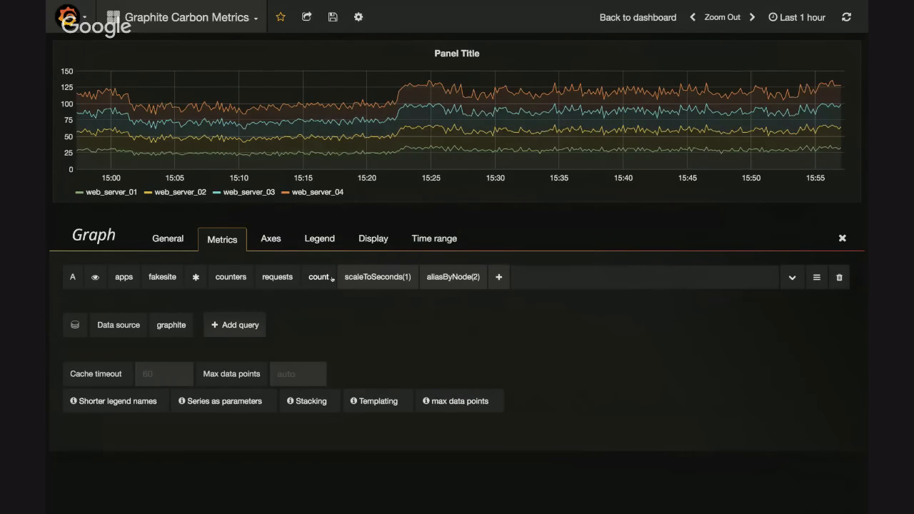
Examine the graph's legend, axes and display options, zooming the time range out once
click(320, 239)
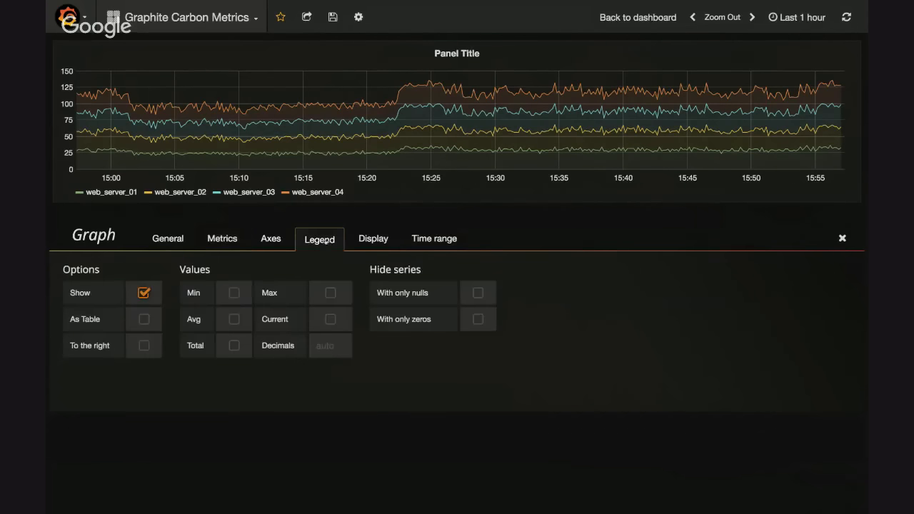
click(722, 17)
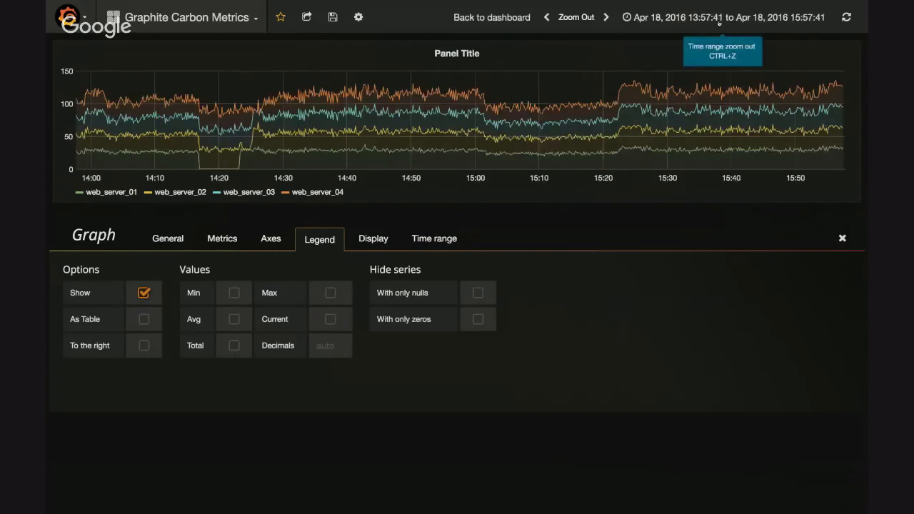
click(274, 238)
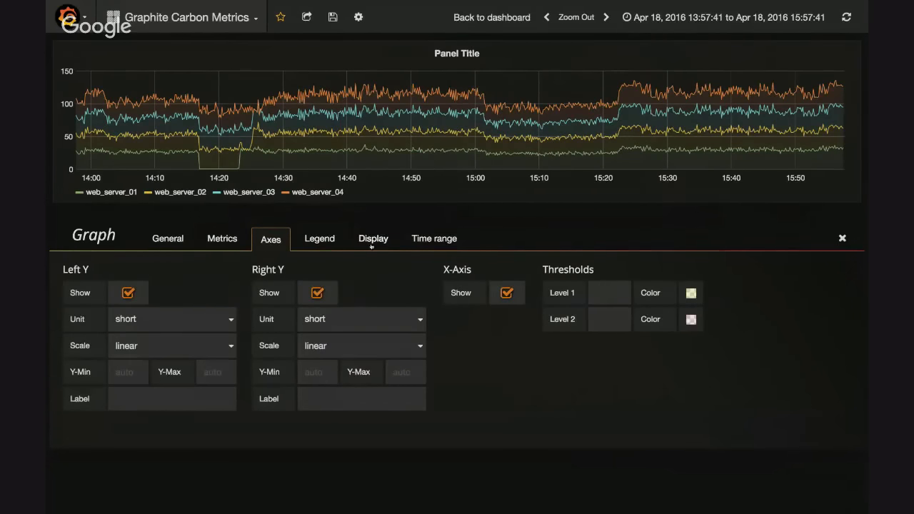
click(372, 244)
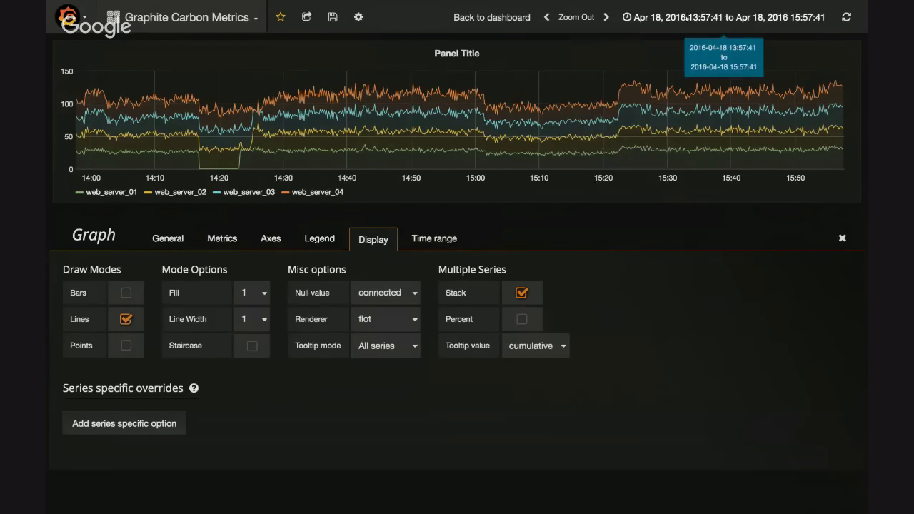
Set the time range to the last 3 hours and examine the choices for the Null value display option
click(687, 17)
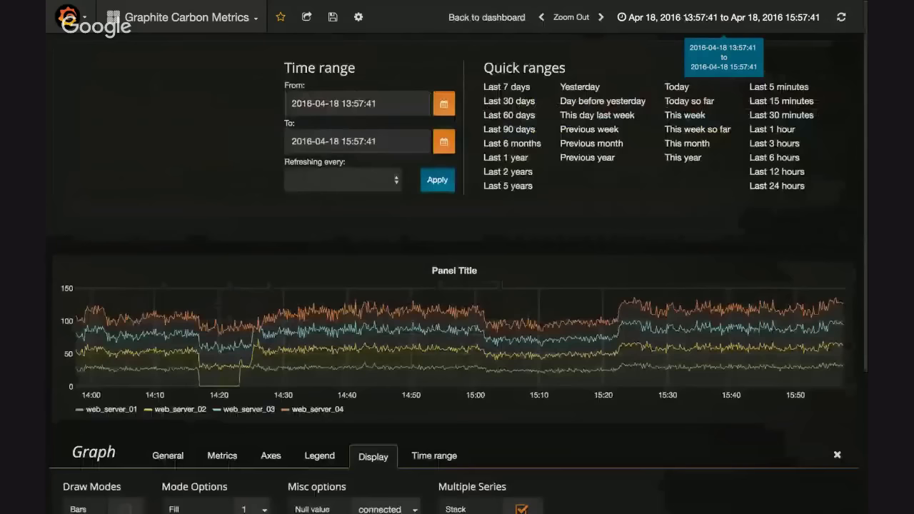
click(773, 143)
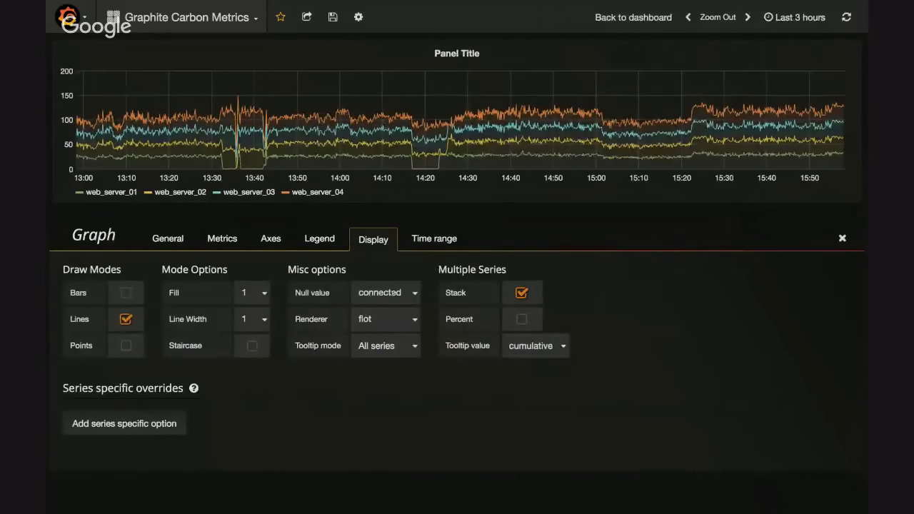
click(392, 293)
click(386, 293)
click(366, 301)
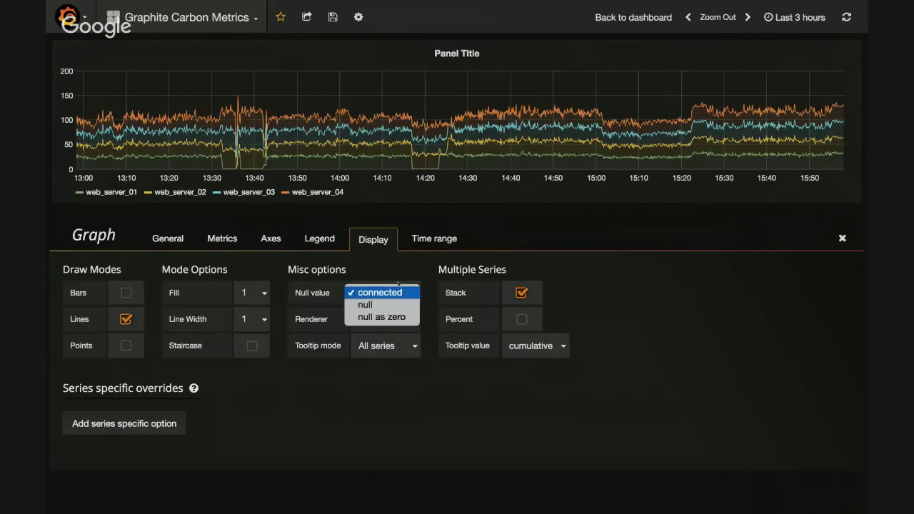
click(400, 284)
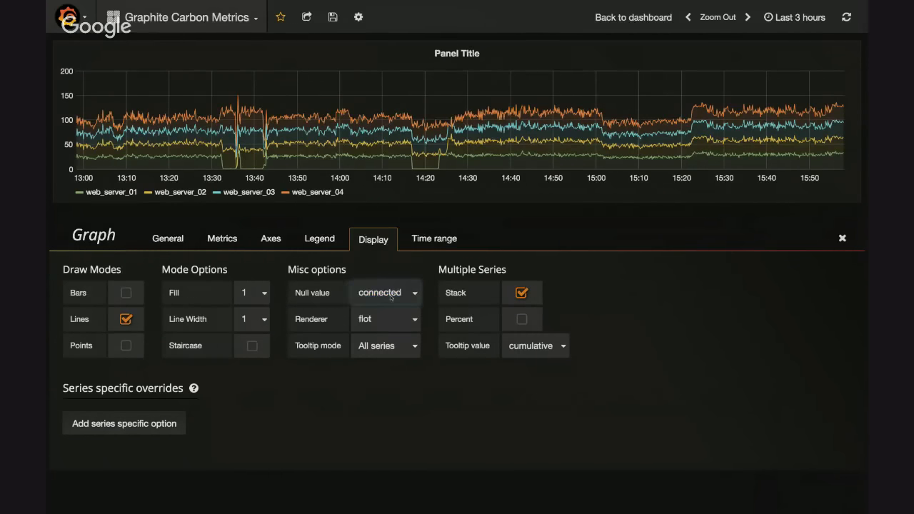
click(392, 297)
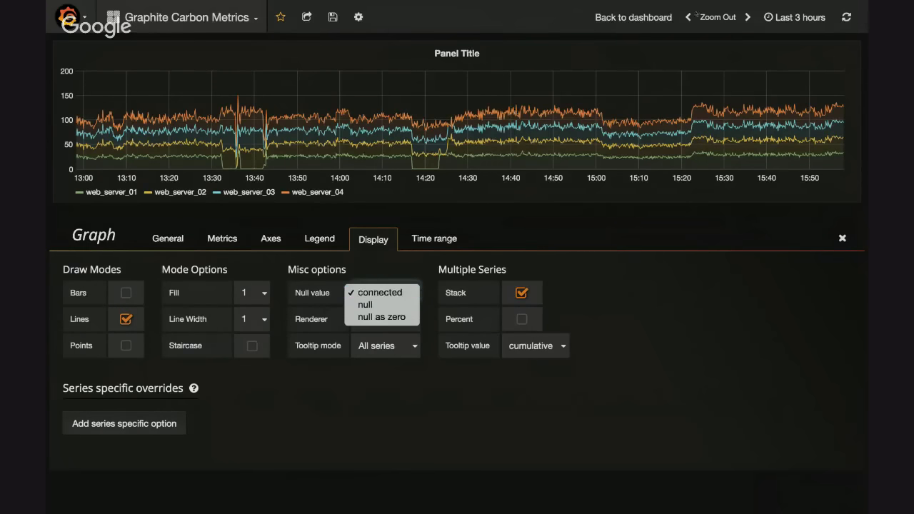
Zoom the time range out to several days and zoom in on about Apr 17 07:13 to Apr 18 03:58
click(720, 18)
click(720, 18)
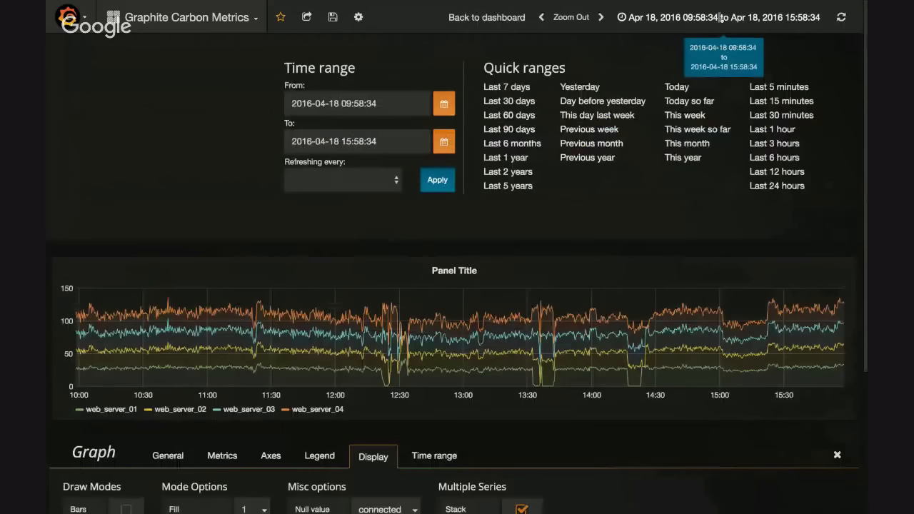
click(571, 18)
click(571, 18)
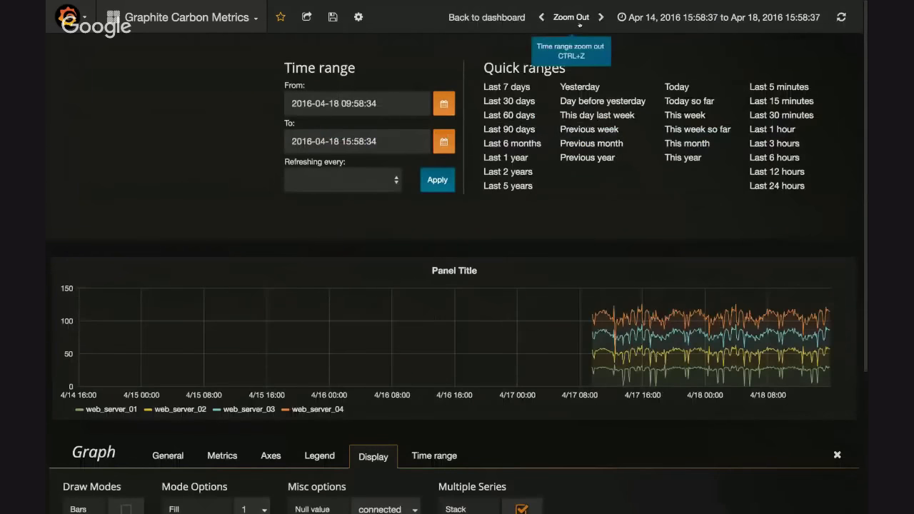
drag(736, 336, 574, 336)
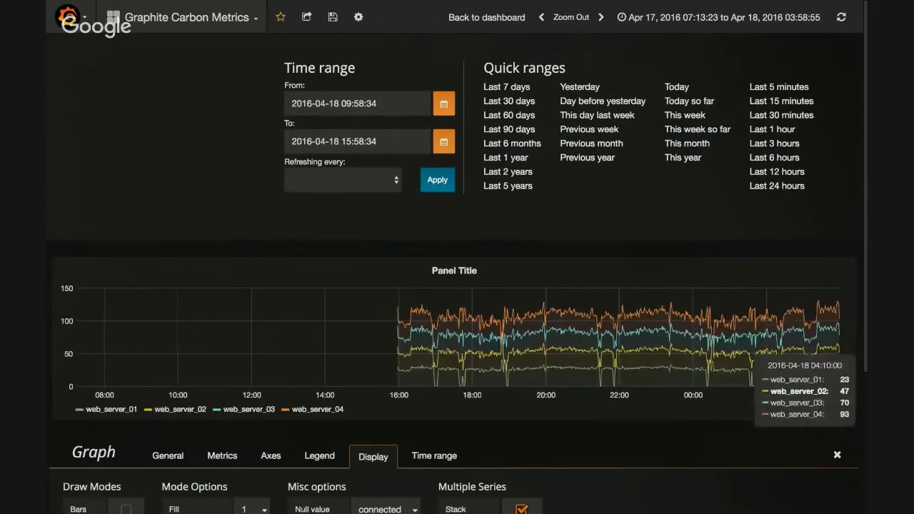
Set the time range to the last 1 hour and set the graph's Null value option to null
click(743, 20)
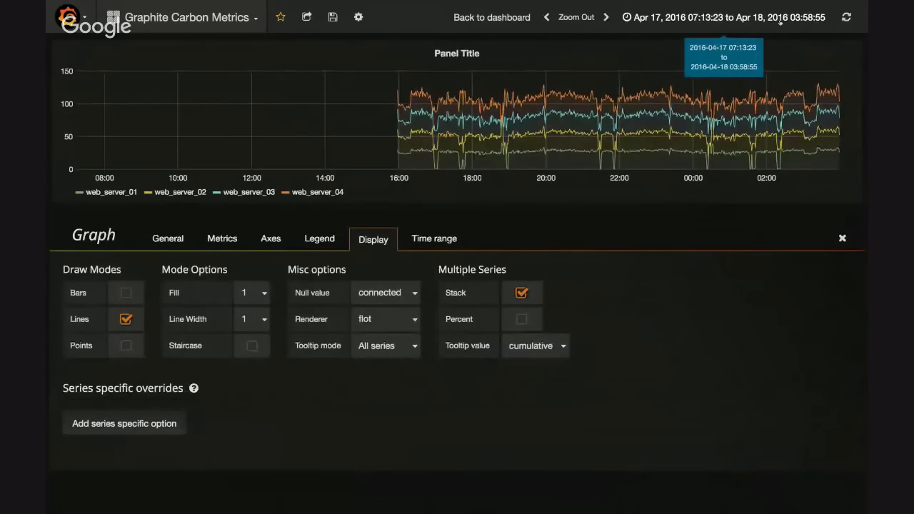
click(746, 18)
click(772, 130)
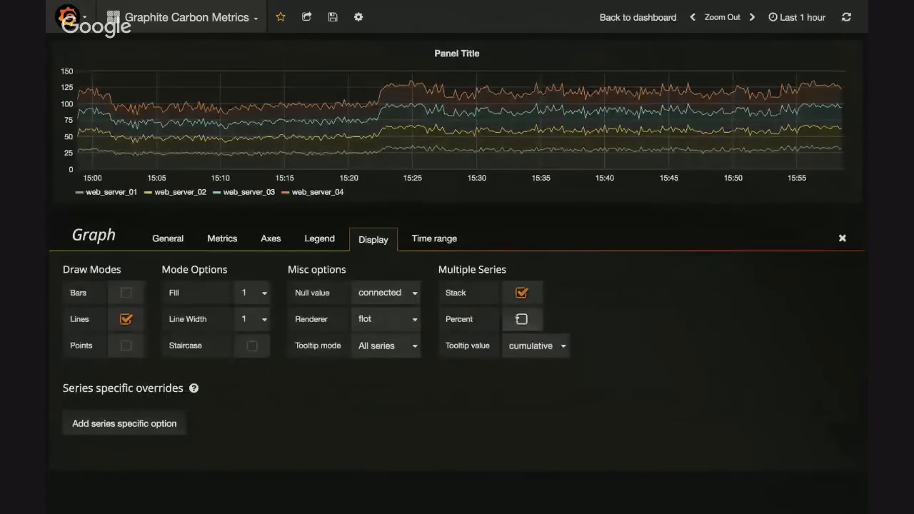
click(393, 293)
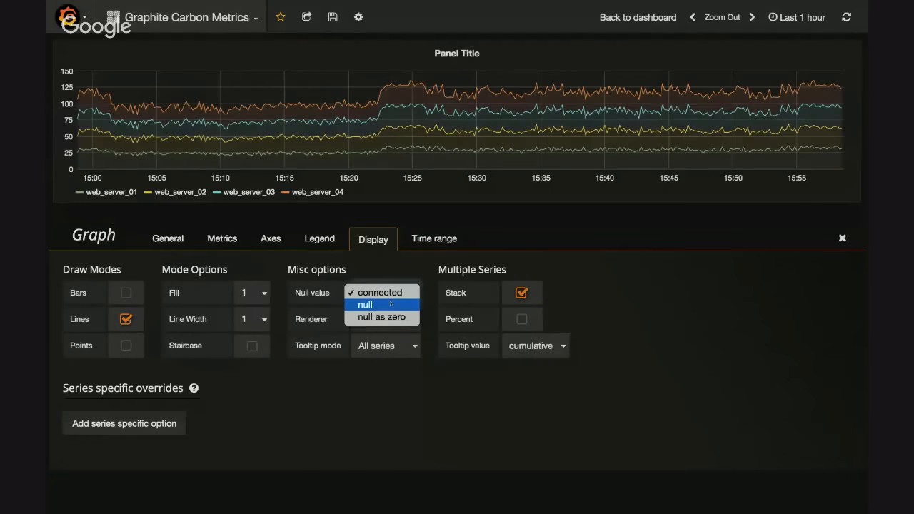
click(365, 305)
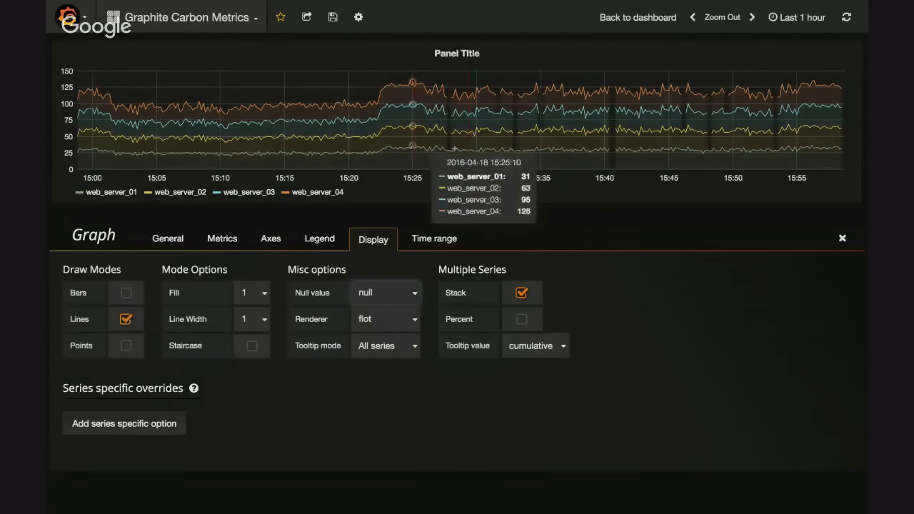
Zoom the graph in to about 15:25 to 15:38 and review the Null value choices, keeping null
drag(413, 151, 579, 148)
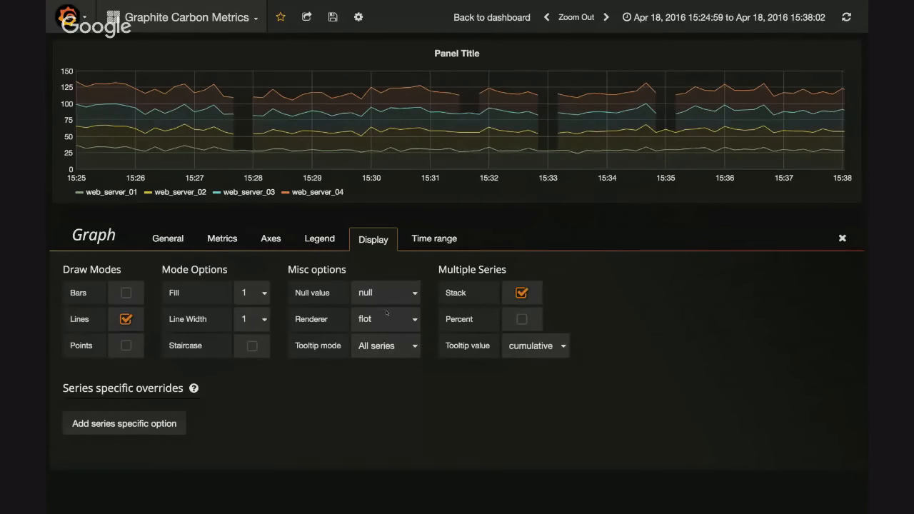
click(370, 294)
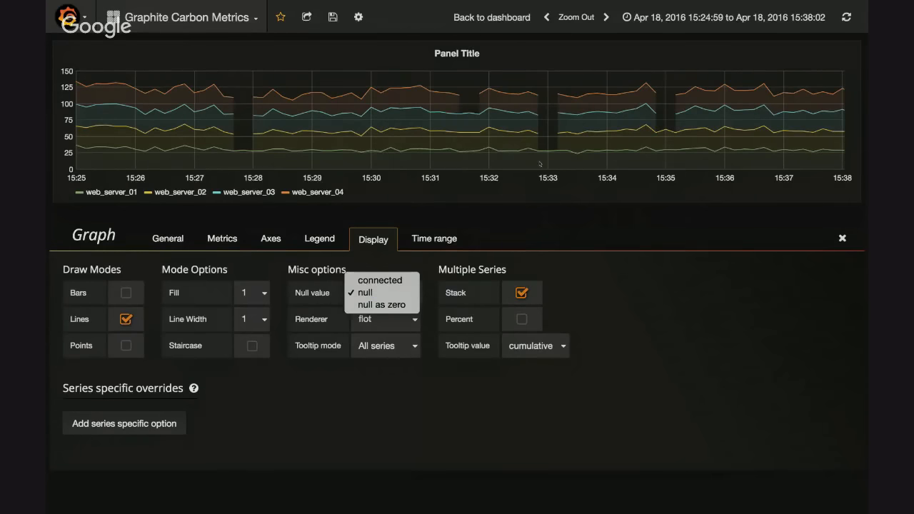
click(601, 298)
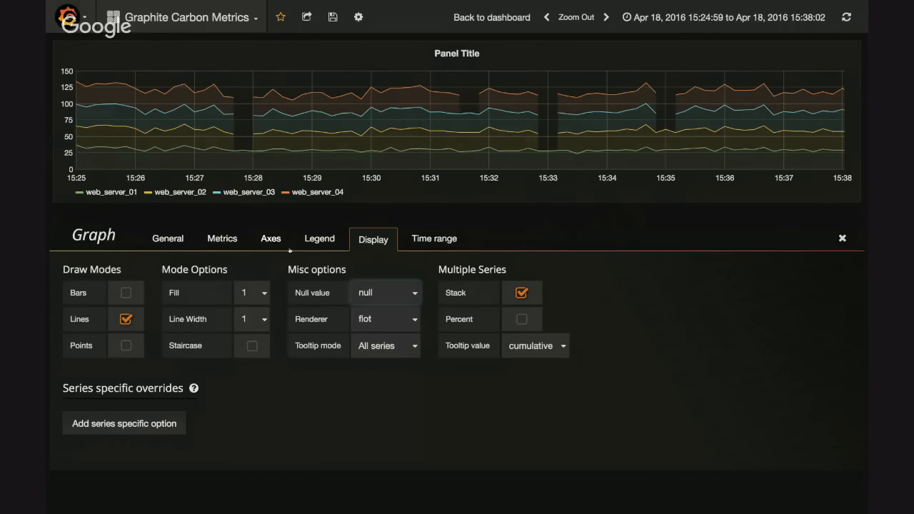
Open the axes options, return to the display options, and turn series stacking off and on again
click(286, 246)
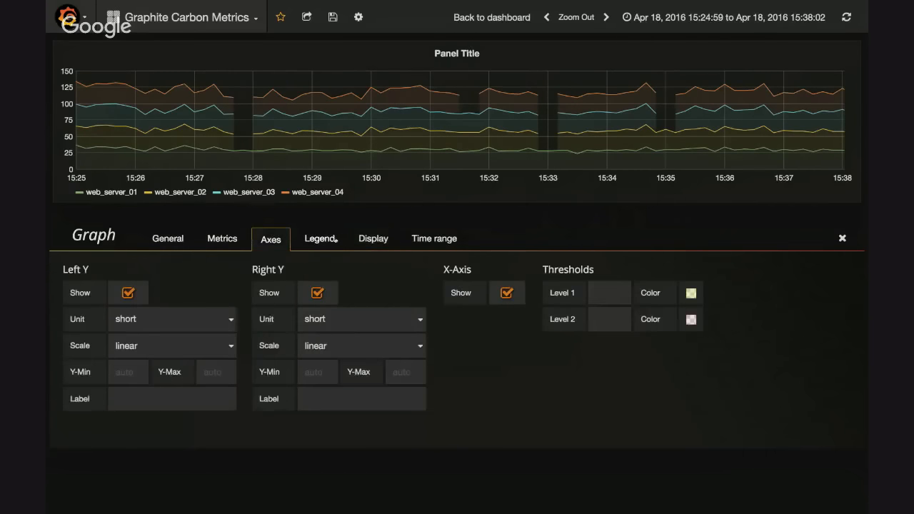
click(361, 243)
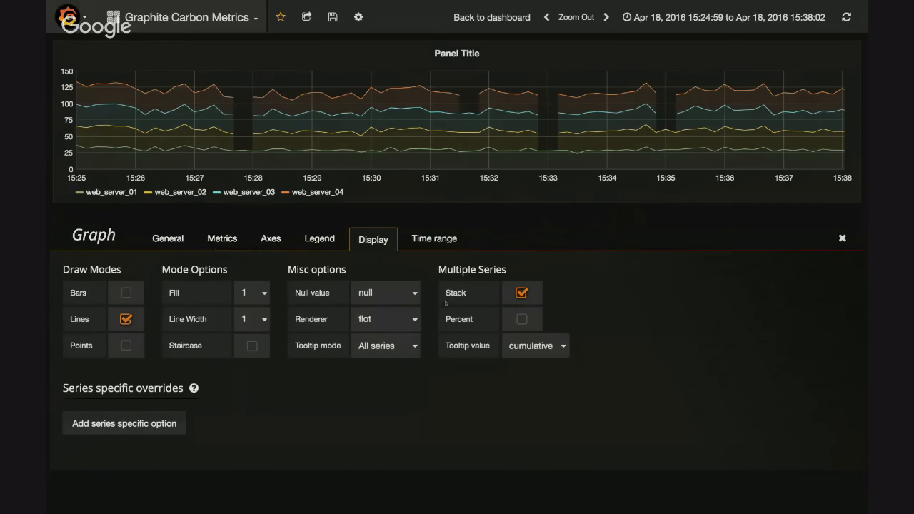
click(522, 294)
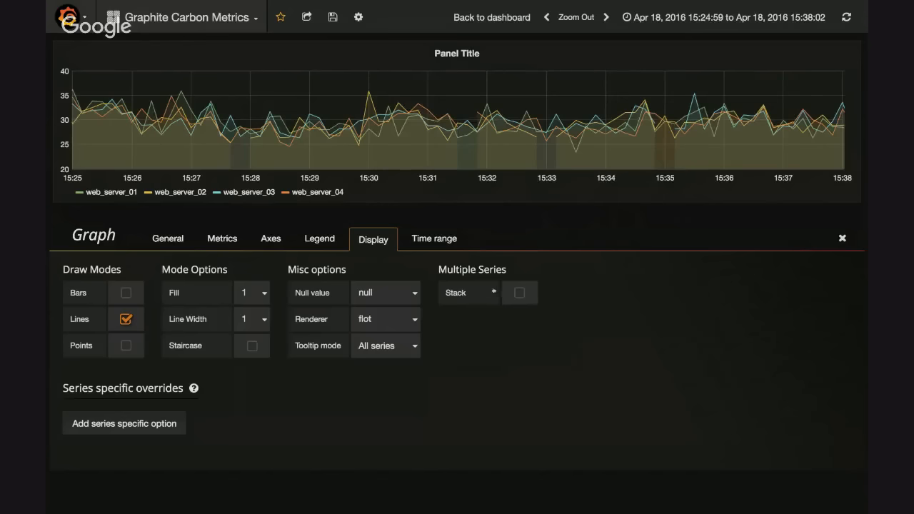
click(519, 292)
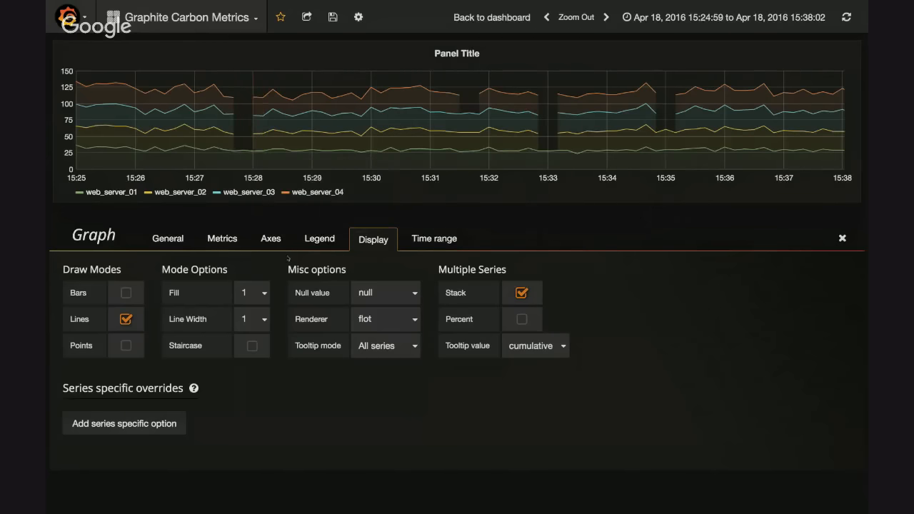
Try the graph's Null value option as connected, and set it to null as zero
click(372, 293)
click(380, 280)
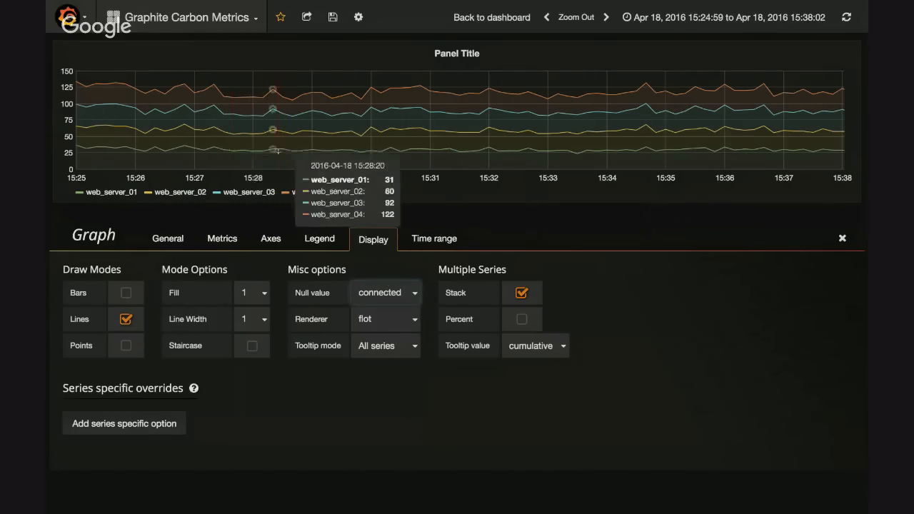
click(400, 291)
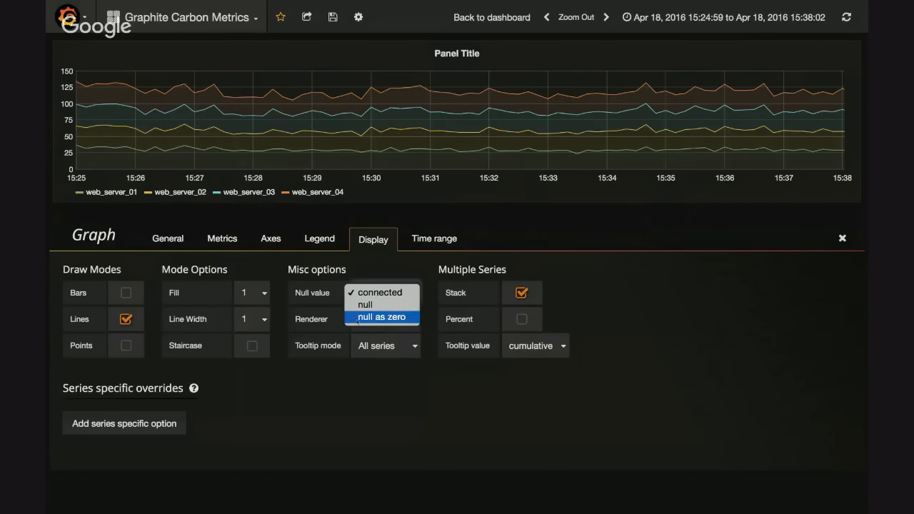
click(380, 317)
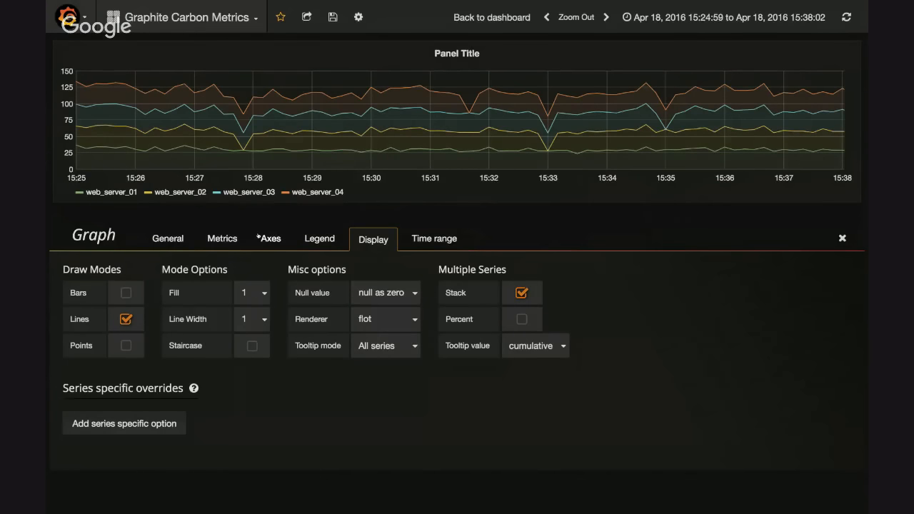
click(414, 295)
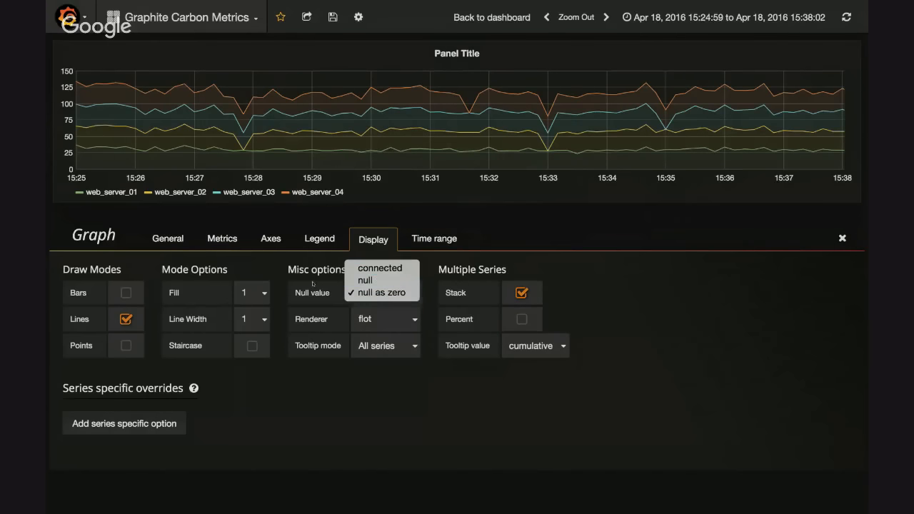
click(692, 311)
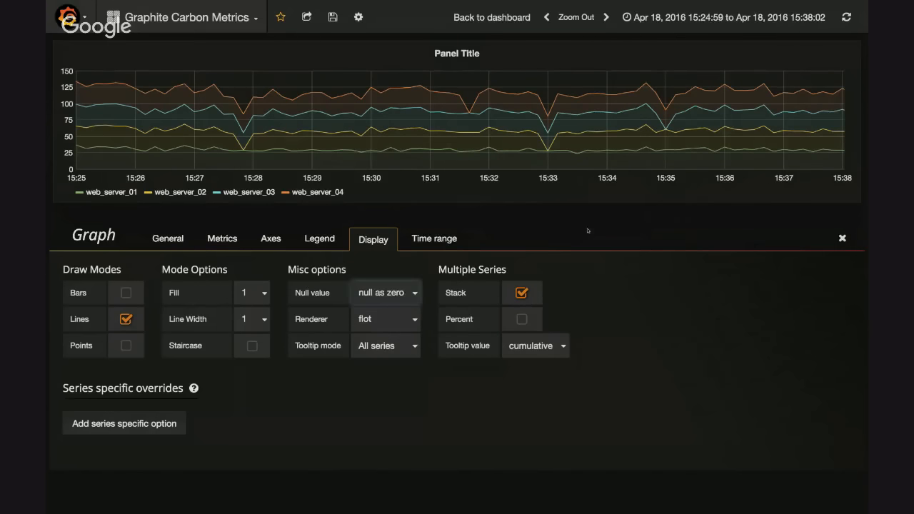
Switch the Null value option to connected and back to null as zero for comparison
click(409, 293)
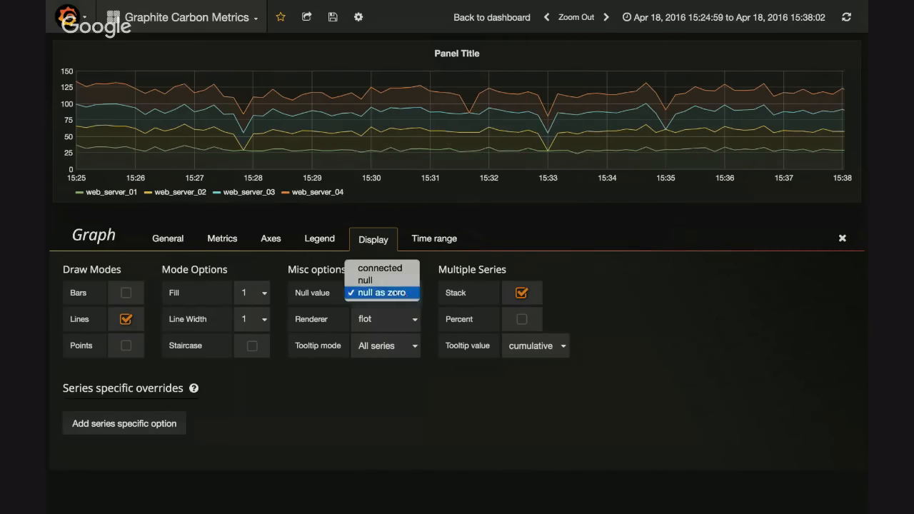
click(396, 268)
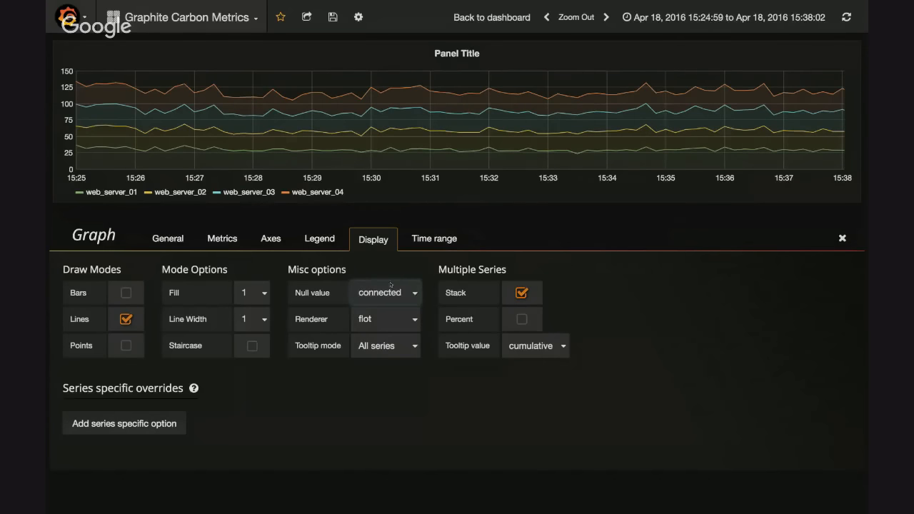
click(391, 285)
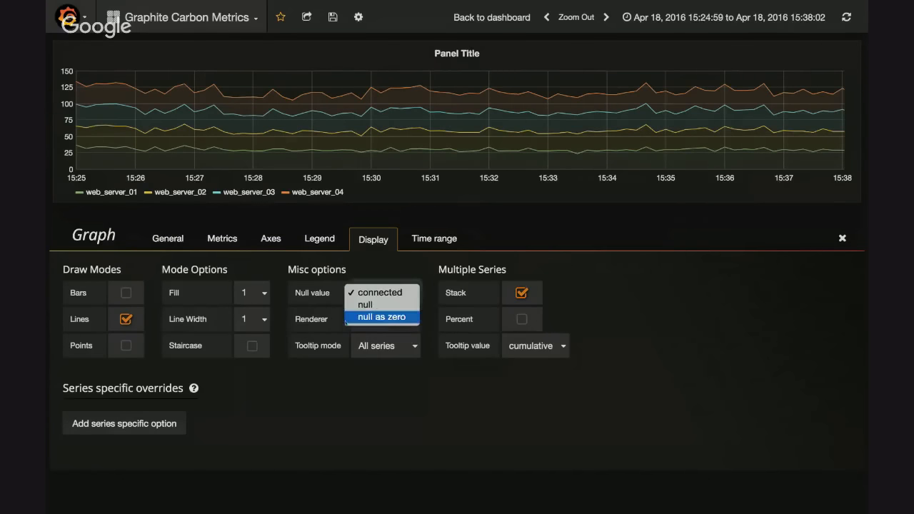
click(382, 319)
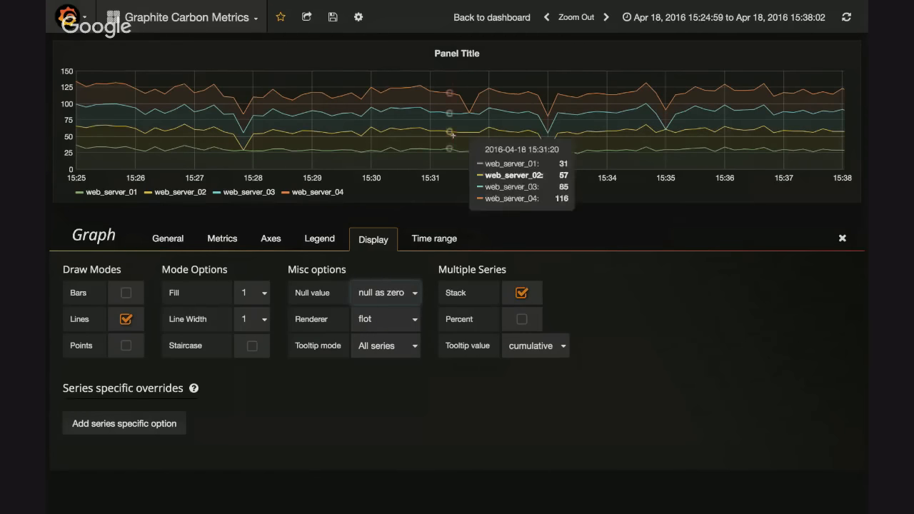
View the graph's axes settings and metrics query, and return to the dashboard
click(277, 242)
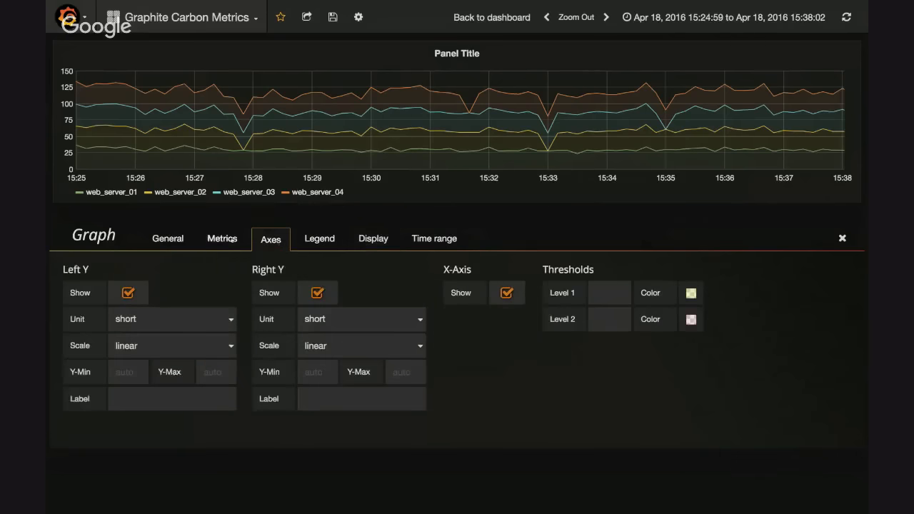
click(224, 241)
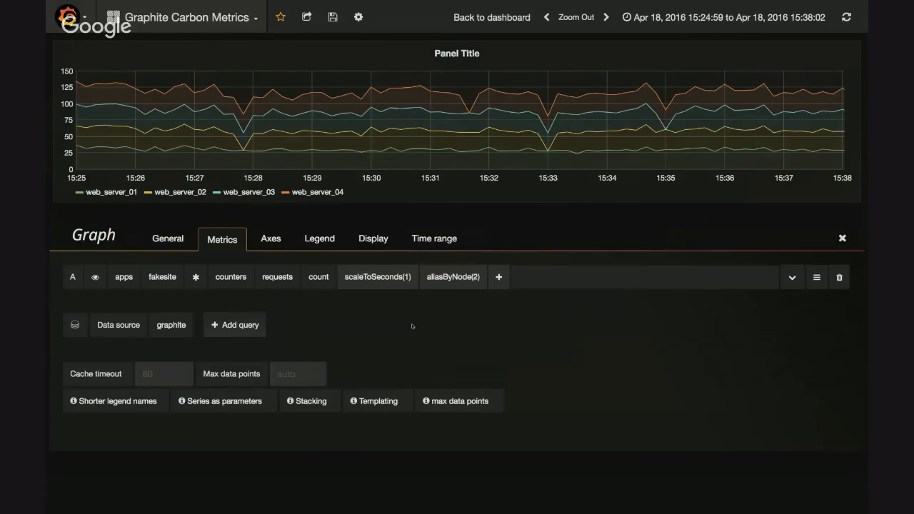
key(Escape)
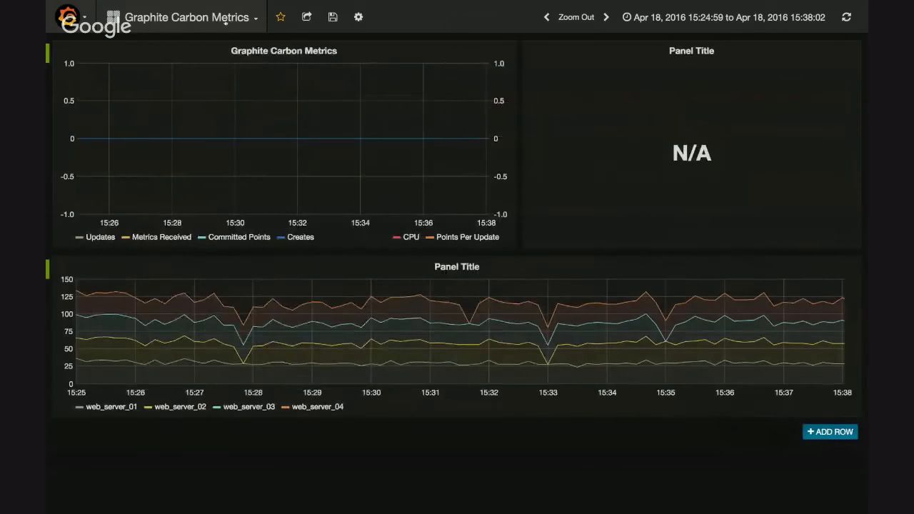
Open the dashboard's templating settings and start a new variable
click(224, 19)
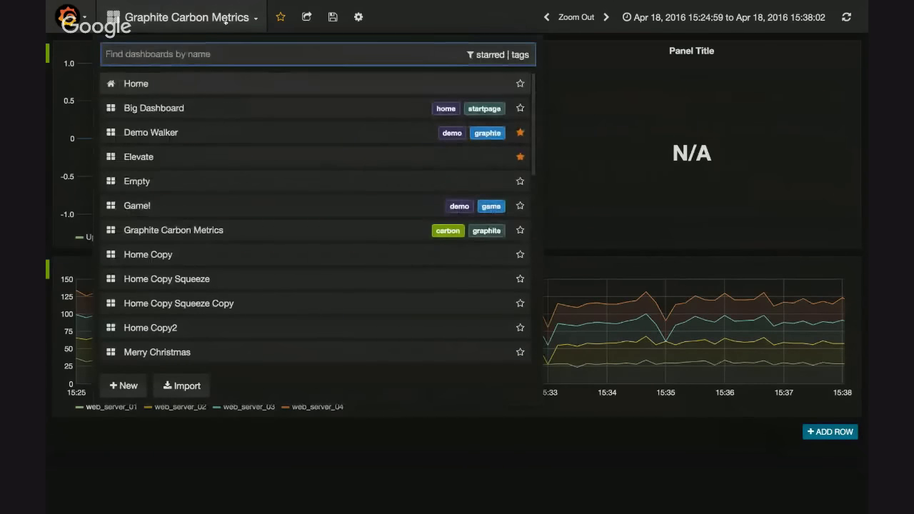
click(359, 16)
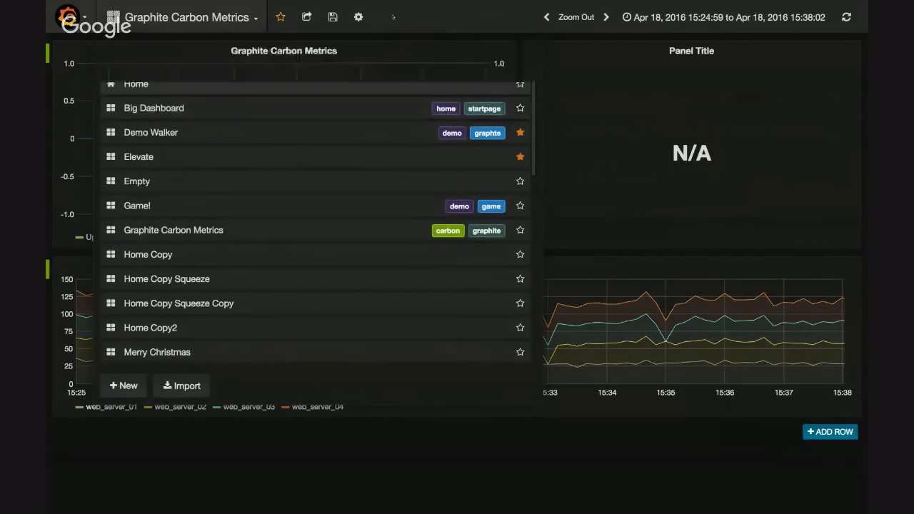
click(382, 77)
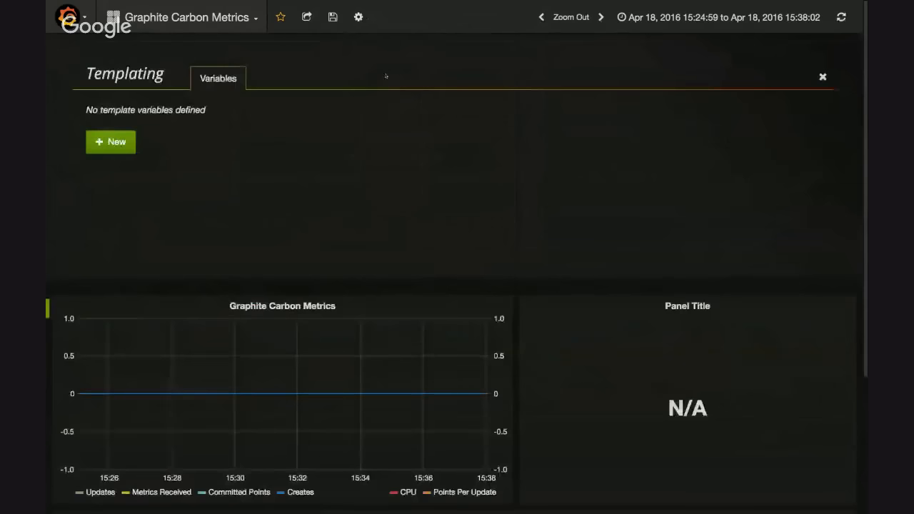
click(114, 141)
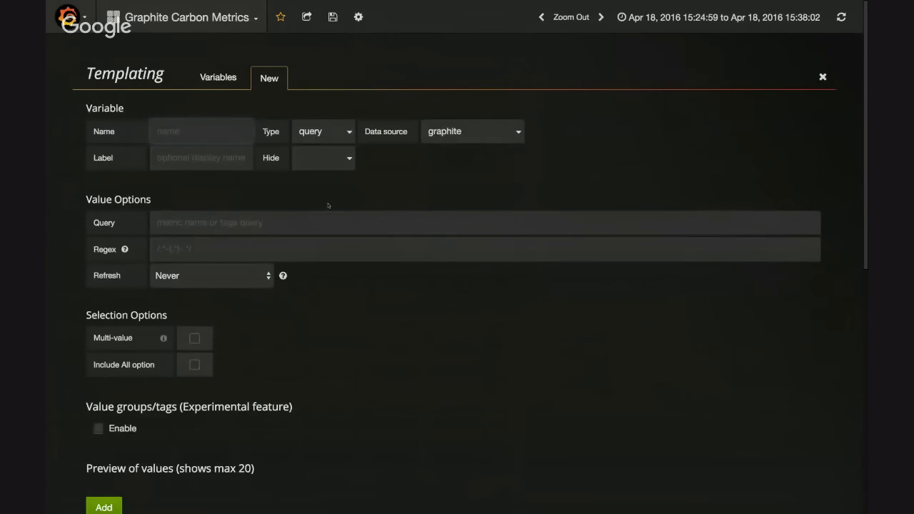
Name the template variable server and keep its type as query after reviewing the type choices
text(server)
click(460, 195)
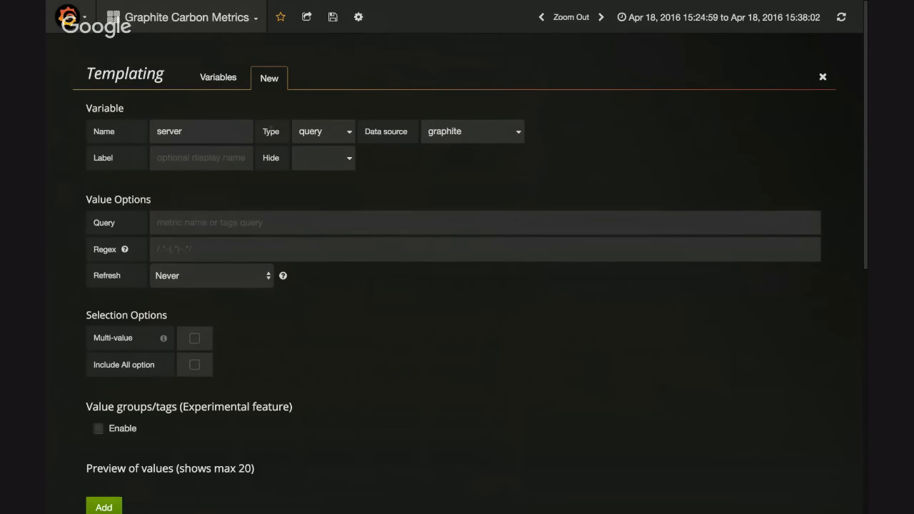
click(328, 128)
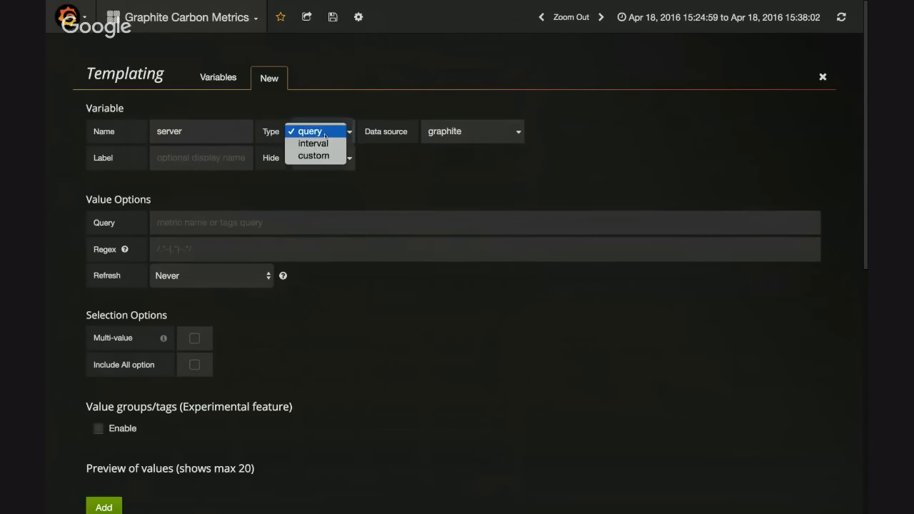
click(361, 102)
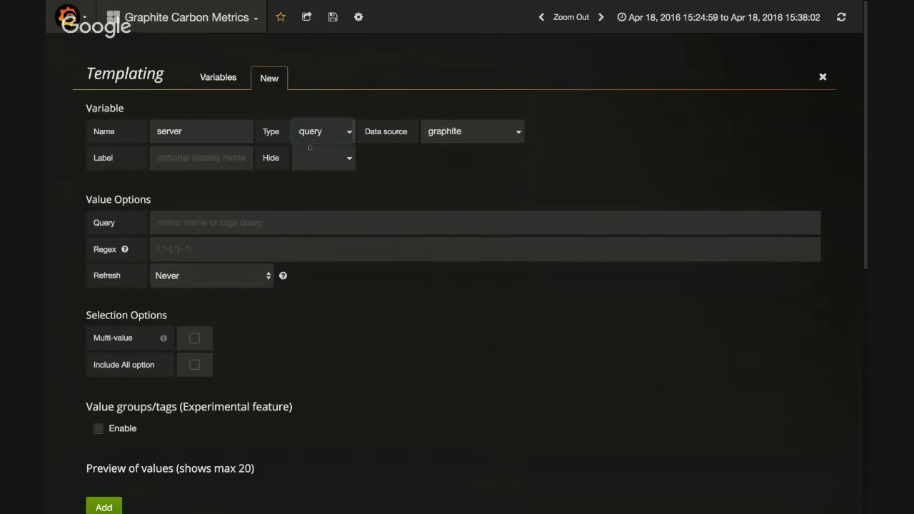
Set the server variable's query to apps.*.* and preview its values
click(246, 244)
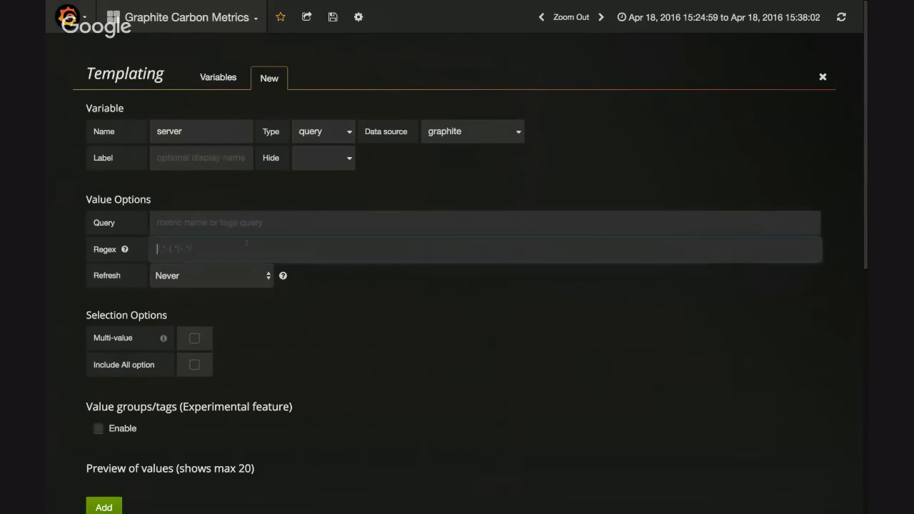
click(244, 224)
text(ap)
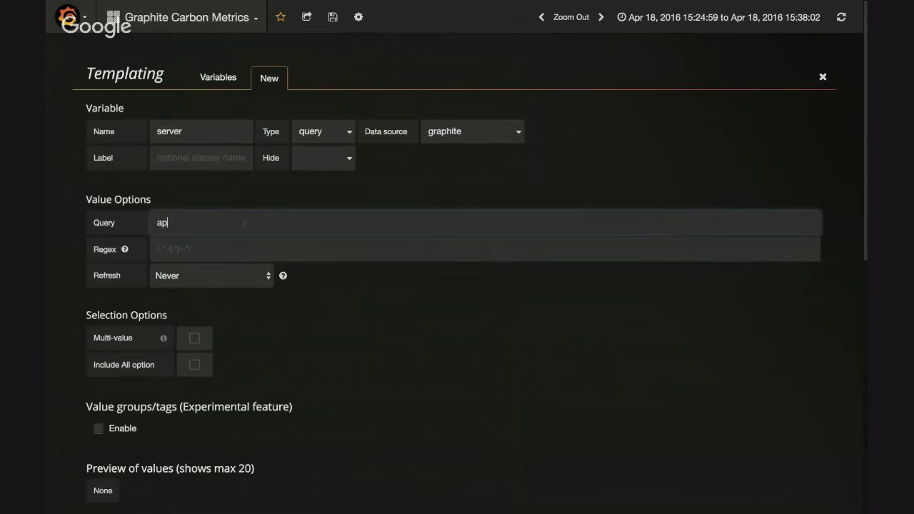
text(p)
text(s.)
text(serv)
key(BackSpace)
key(BackSpace)
key(BackSpace)
key(BackSpace)
text(*.*)
click(370, 271)
scroll(231, 276, down, 3)
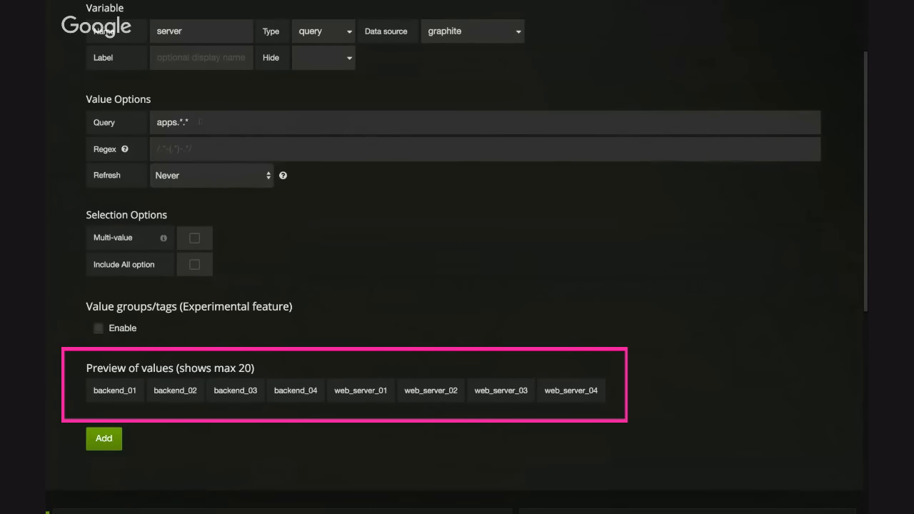
Examine the variable's query, browse the metric path choices in the Graphite Carbon Metrics panel's queries, and return to the dashboard
drag(200, 122, 107, 122)
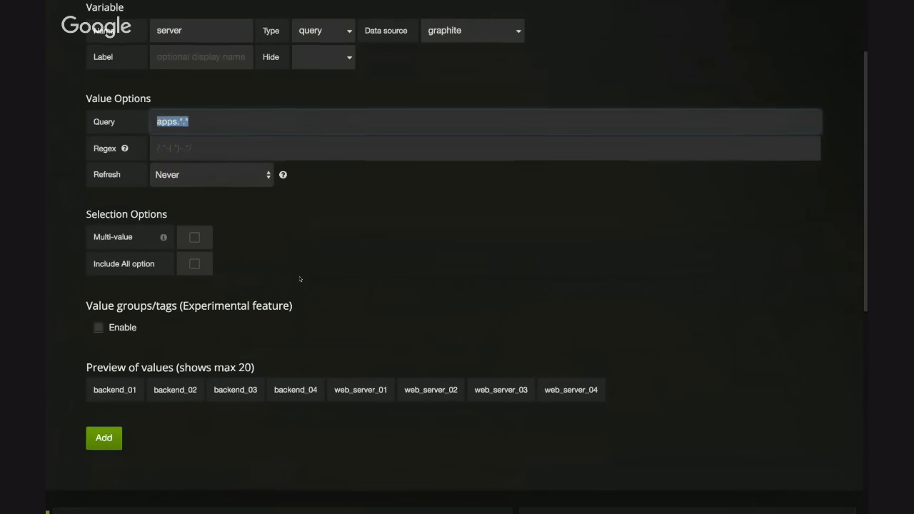
scroll(250, 286, down, 3)
click(270, 311)
click(267, 291)
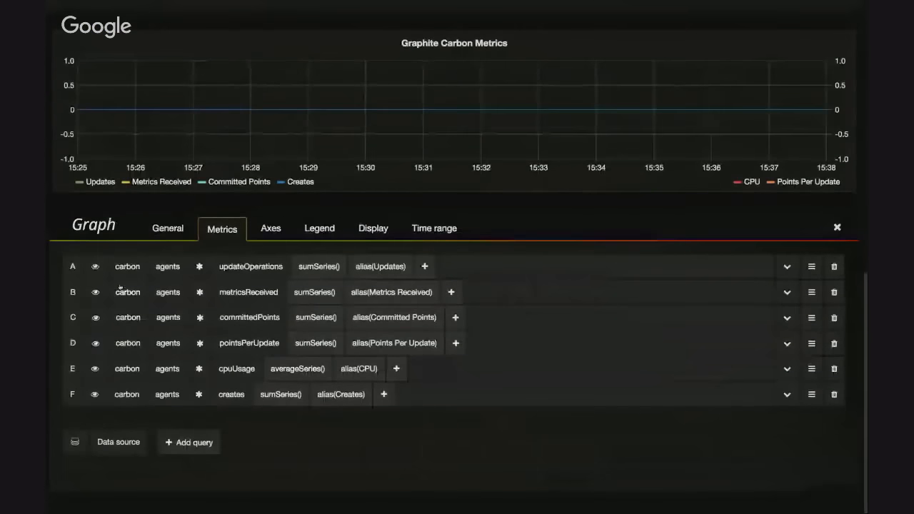
click(119, 287)
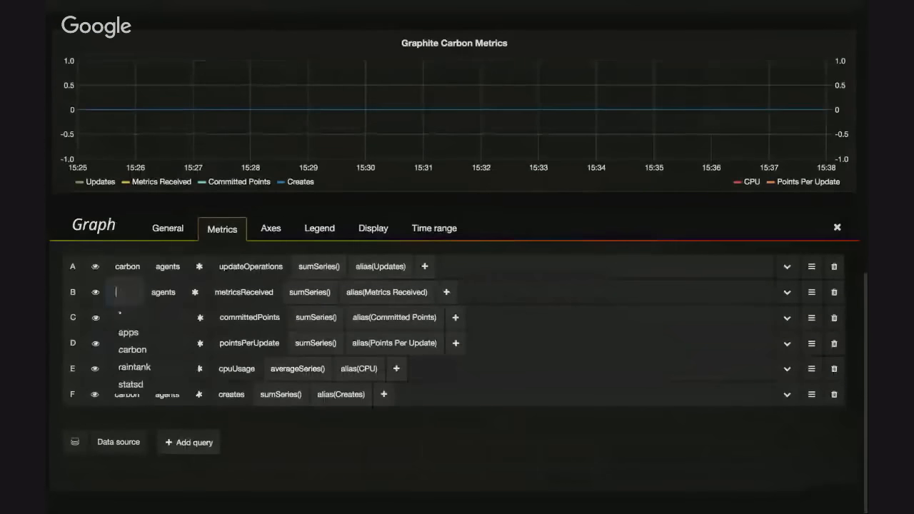
click(164, 290)
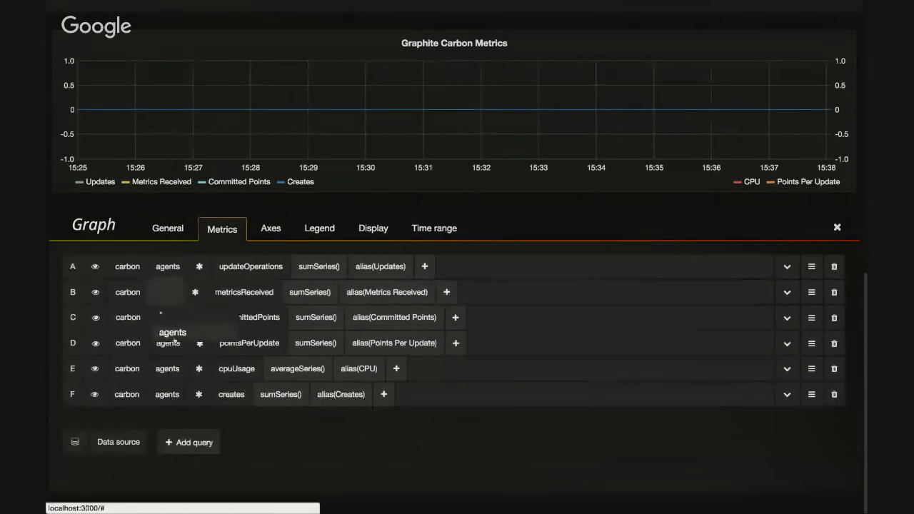
click(127, 369)
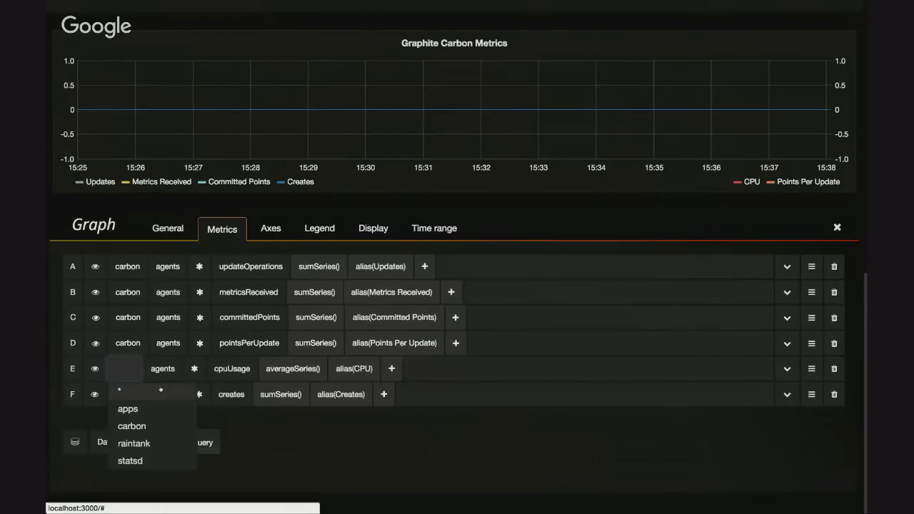
click(316, 460)
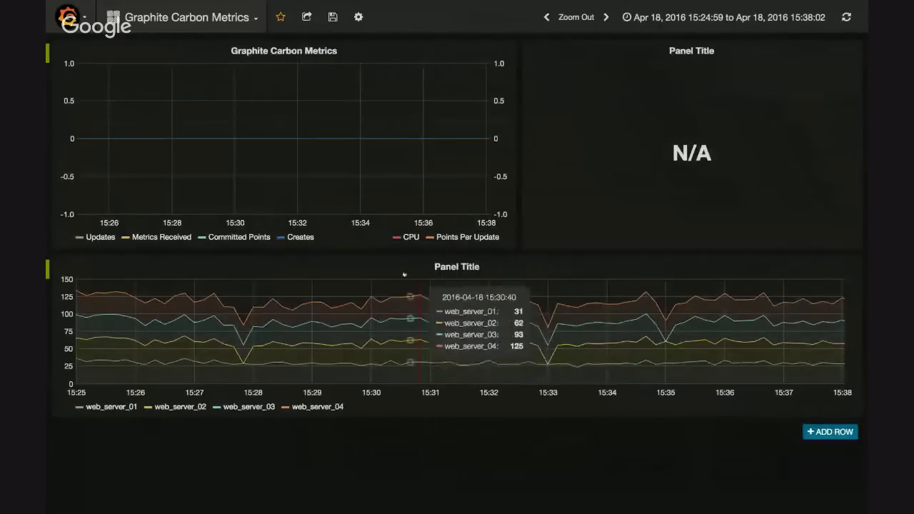
click(358, 17)
click(249, 117)
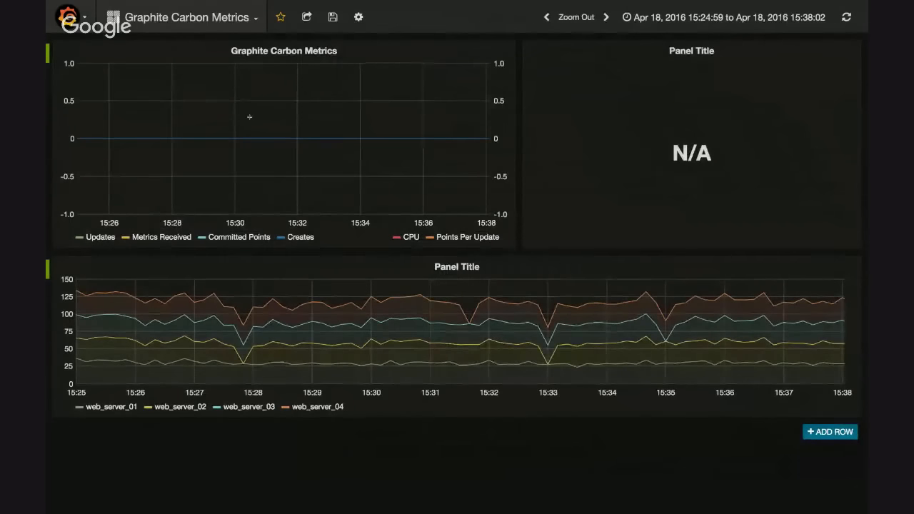
click(359, 16)
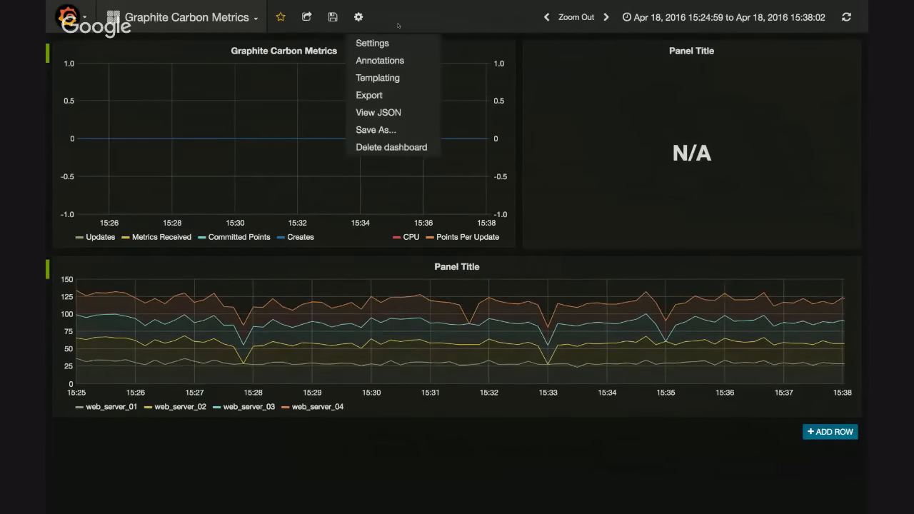
click(359, 17)
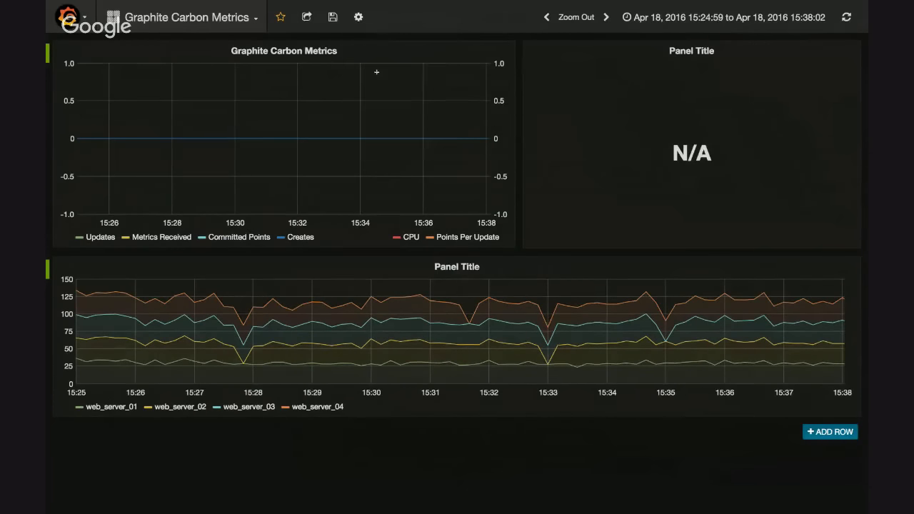
click(359, 16)
click(358, 17)
Switch to the Elevate dashboard, discarding the unsaved changes to Graphite Carbon Metrics
click(221, 26)
click(190, 156)
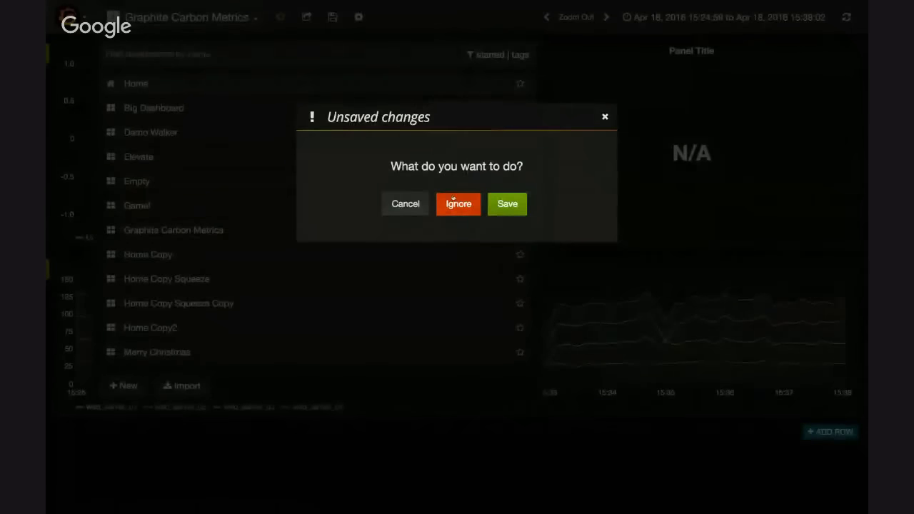
click(456, 204)
Search the dashboards for temp and open the templating dashboard
click(270, 17)
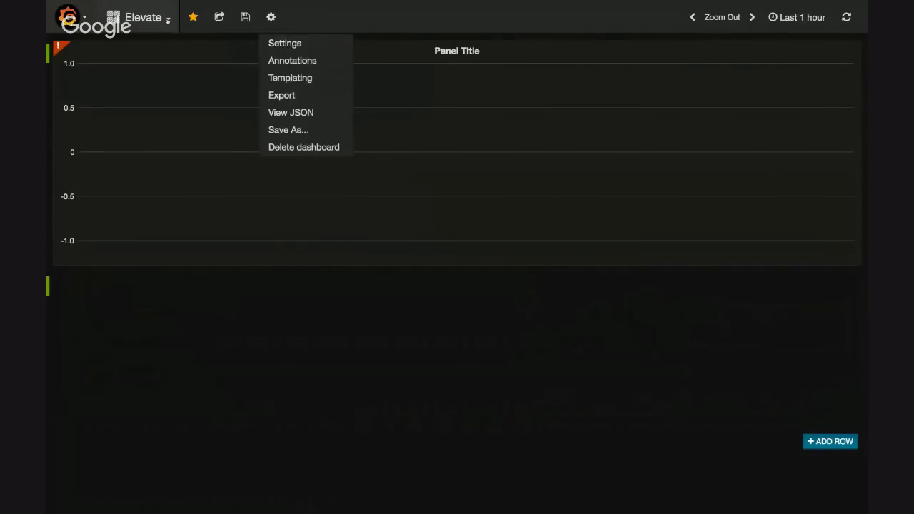
click(138, 18)
text(temp)
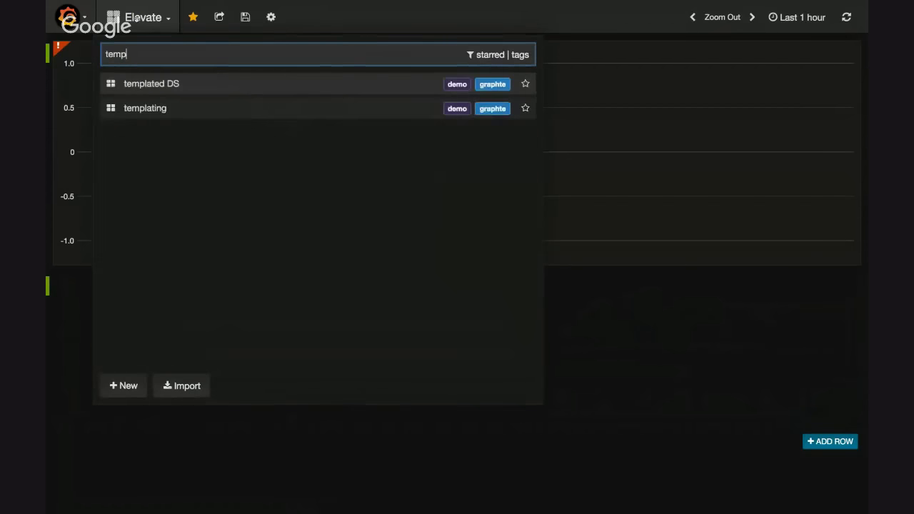
key(Down)
key(Return)
Open the host template variable for editing and set its data source to graphite
click(289, 17)
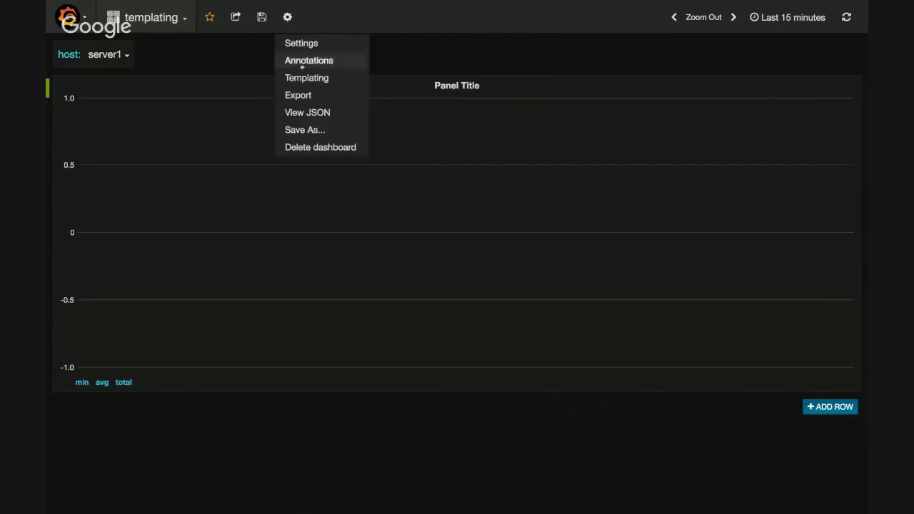
click(307, 77)
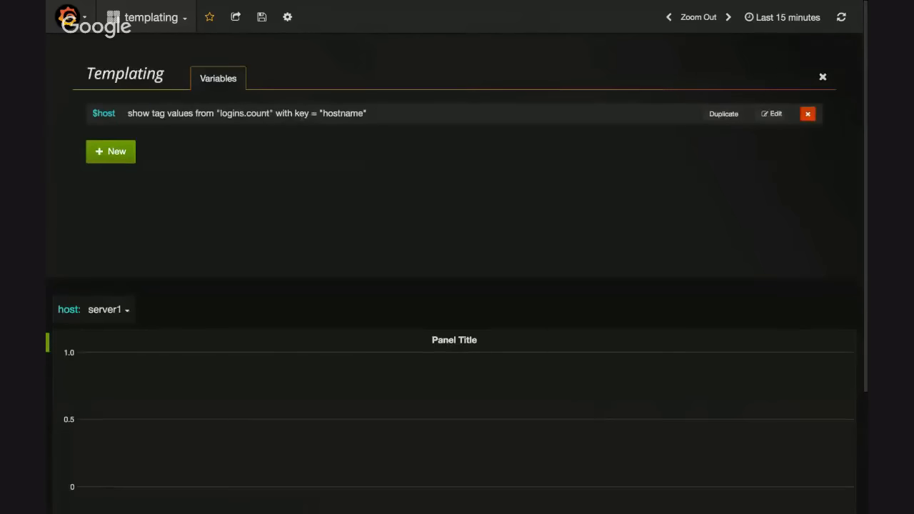
click(774, 114)
click(461, 139)
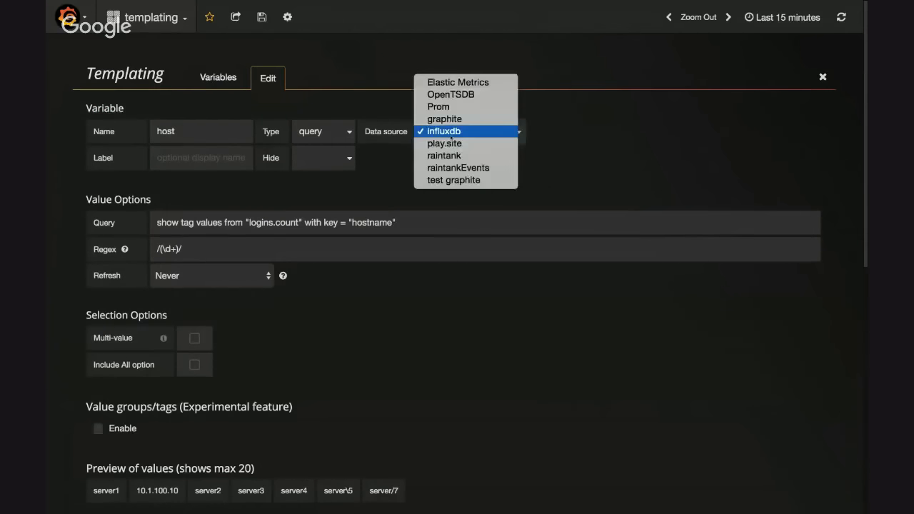
click(440, 117)
Replace the variable's query with apps.*.* and refresh its preview of values
key(ctrl+a)
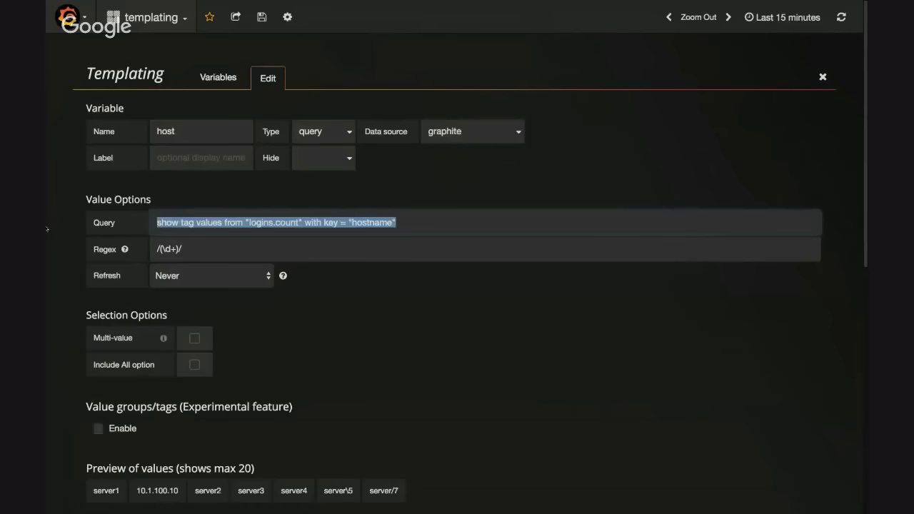
text(apps)
text(.Ä*)
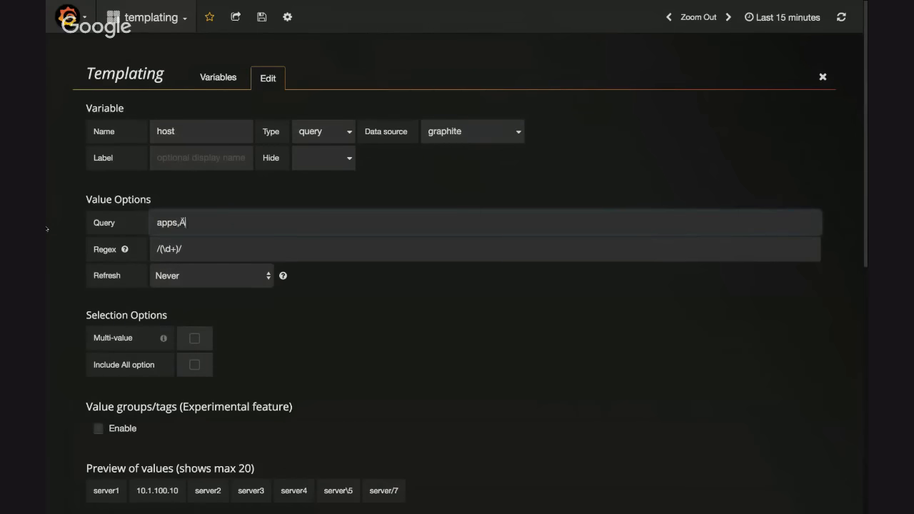
key(BackSpace)
key(BackSpace)
key(BackSpace)
text(.*,.)
text(.*)
click(219, 298)
Rename the variable to server and clear its regex filter
drag(183, 132, 74, 137)
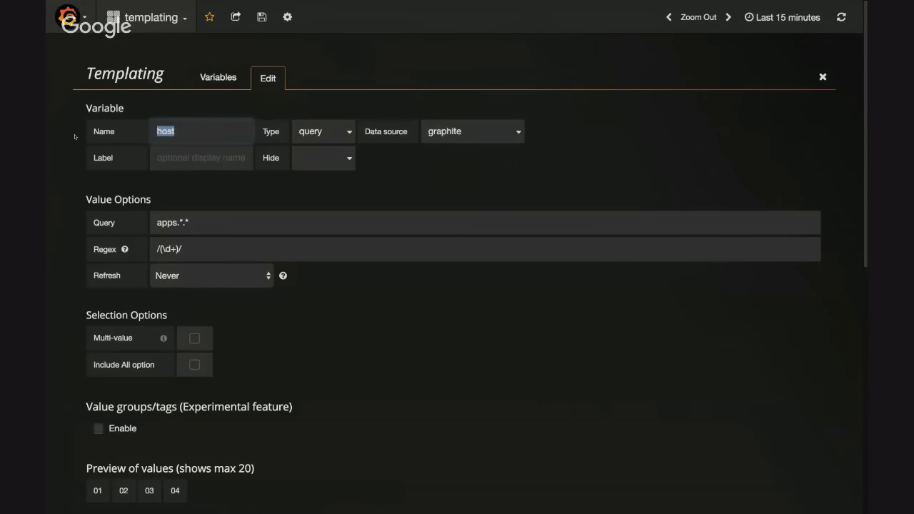
text(server)
click(307, 369)
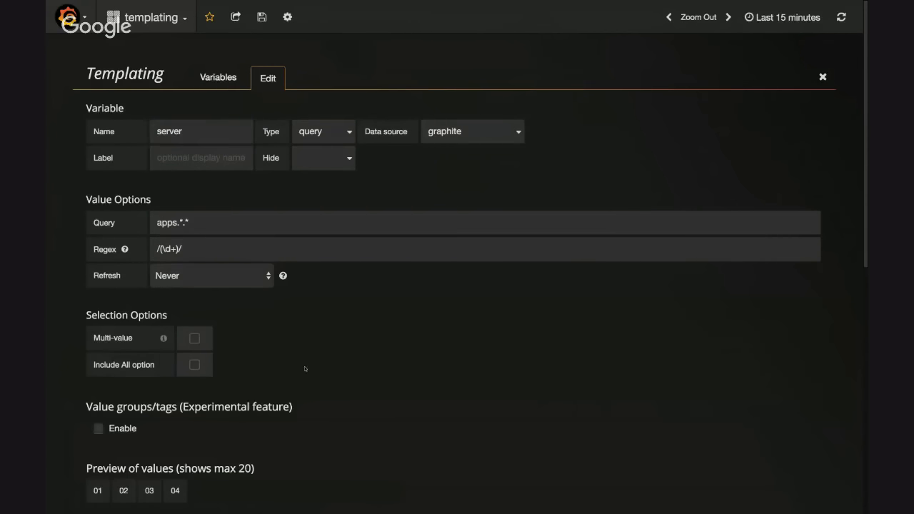
scroll(307, 369, down, 1)
drag(182, 187, 92, 191)
key(BackSpace)
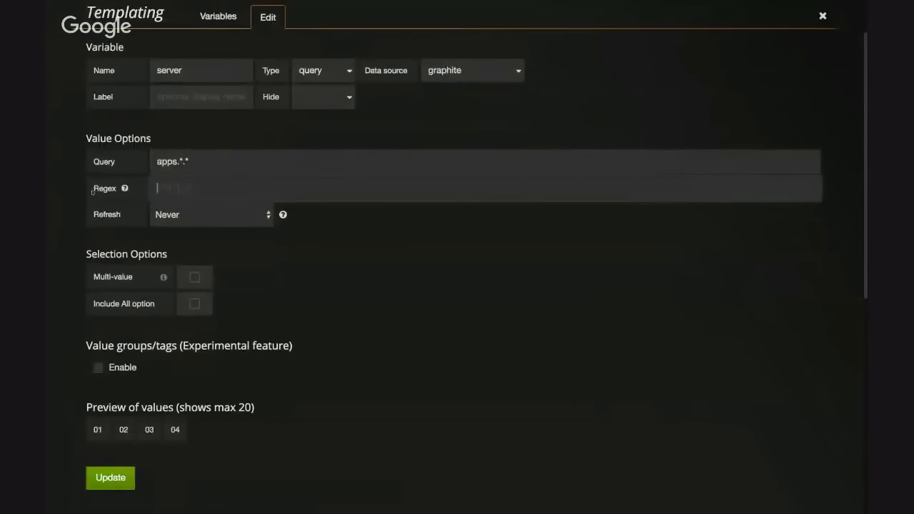
click(241, 245)
Update the server variable, leaving its refresh option at Never, and close the templating settings
click(232, 223)
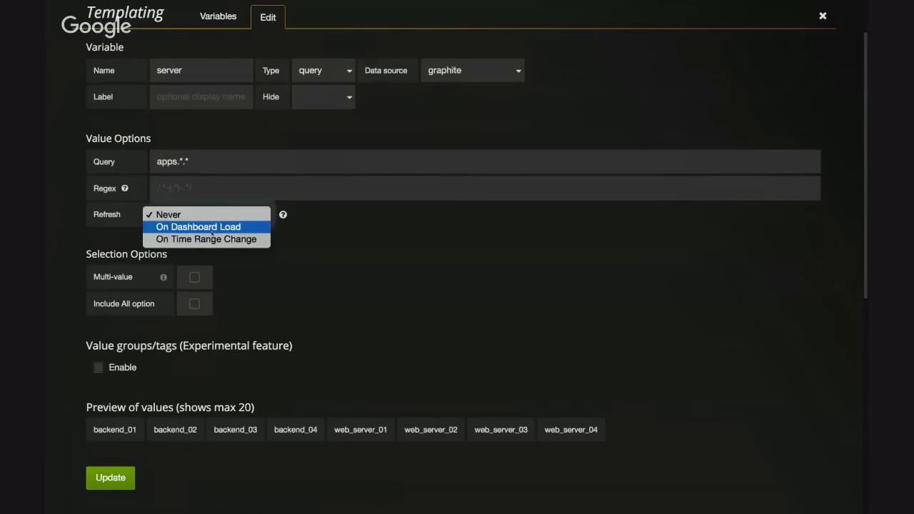
click(347, 322)
scroll(378, 280, down, 2)
click(125, 422)
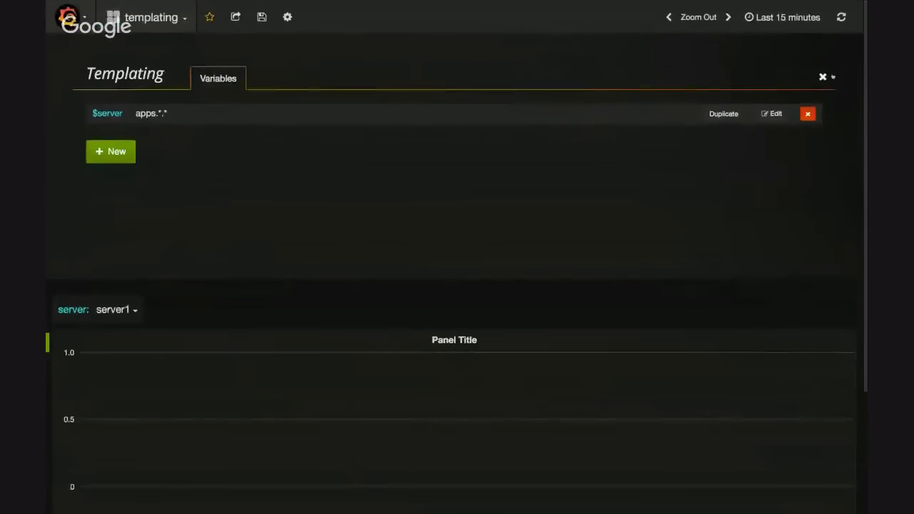
click(828, 76)
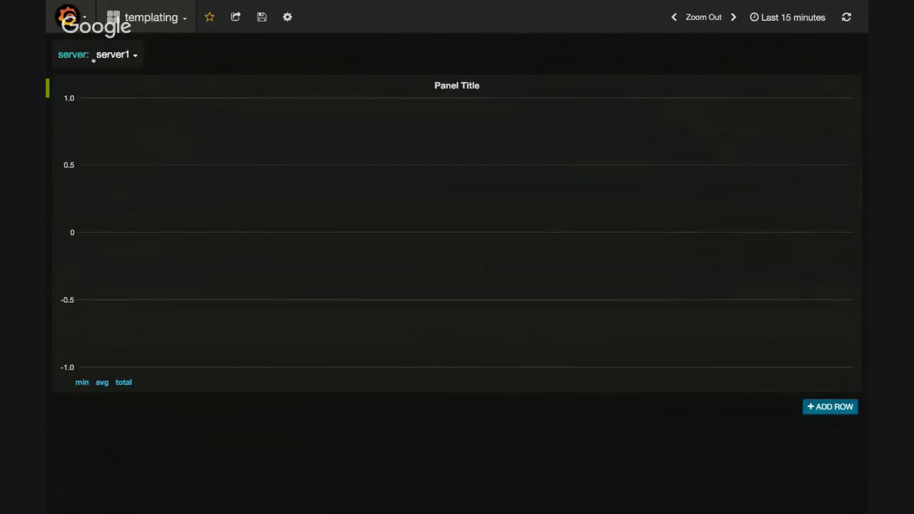
Choose backend_01 as the dashboard's server value and switch the graph panel's data source to graphite
click(118, 56)
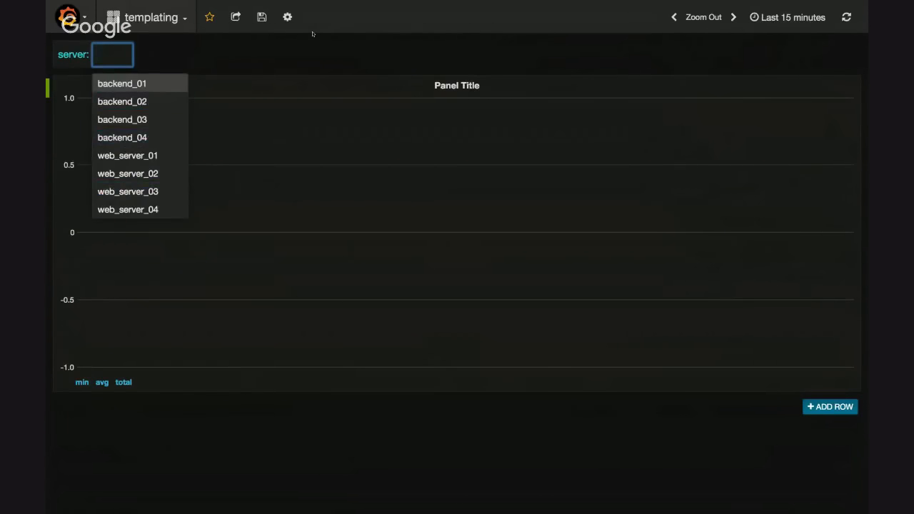
click(326, 56)
click(464, 85)
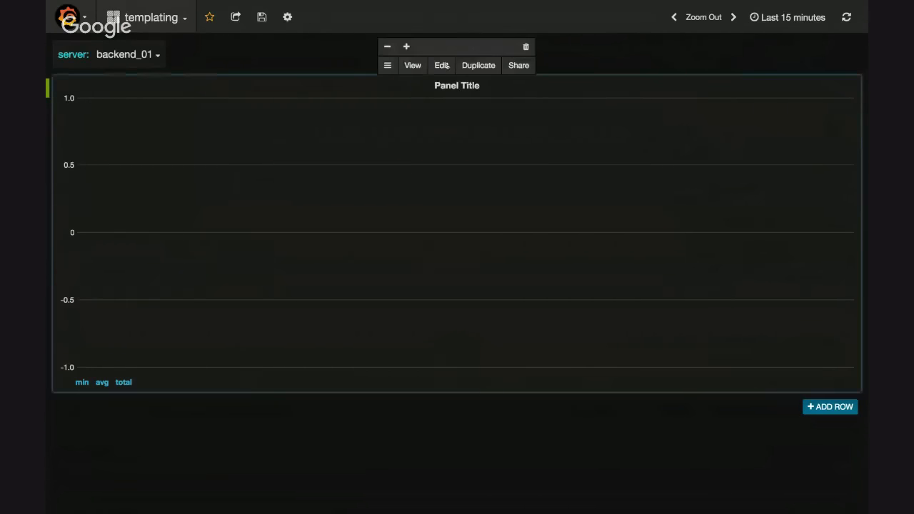
click(442, 64)
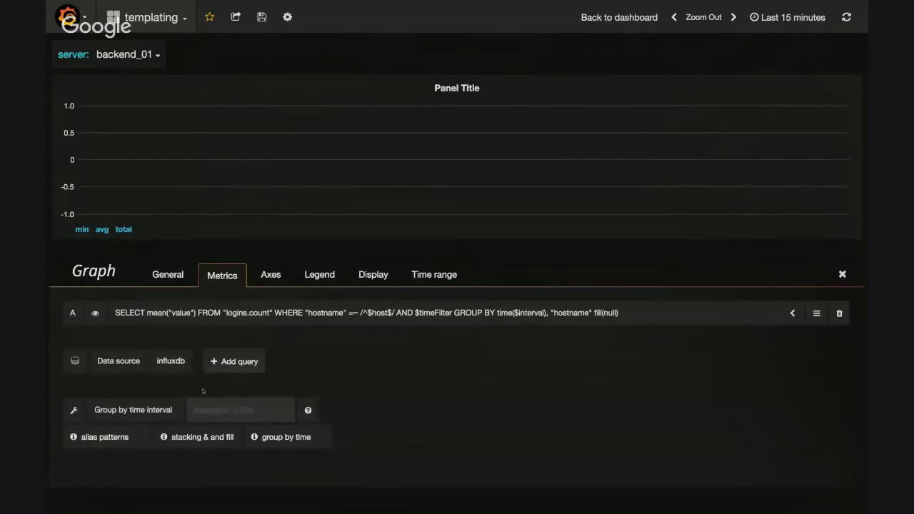
click(171, 360)
text(gra)
click(179, 383)
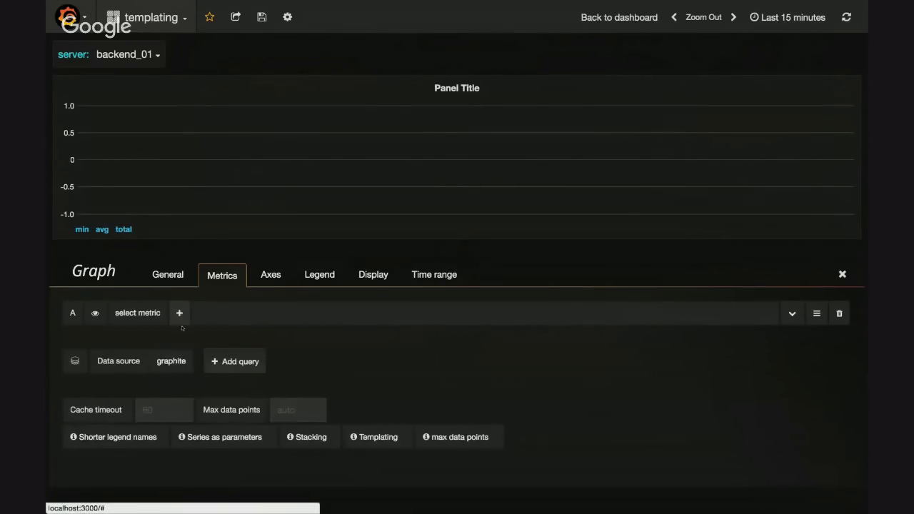
Build query A's metric path as apps, backend, the * wildcard and counters
click(138, 313)
click(127, 369)
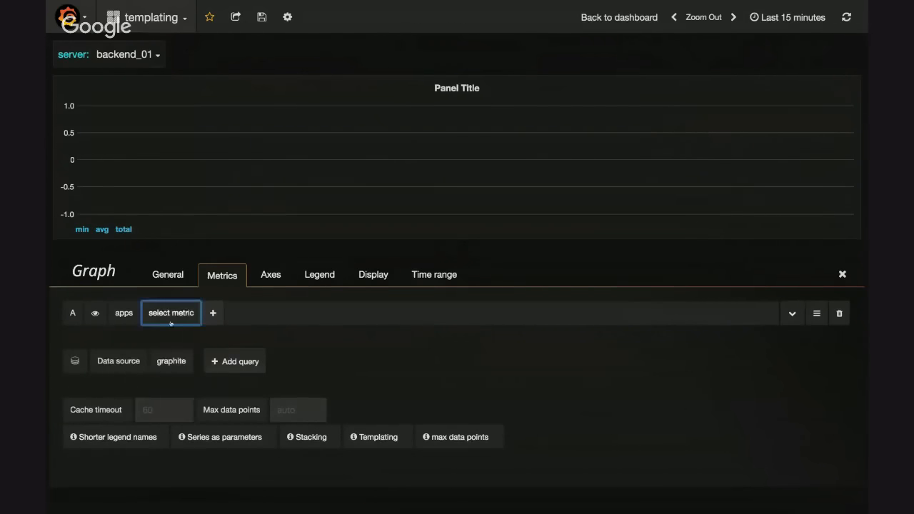
click(171, 312)
click(173, 370)
click(221, 312)
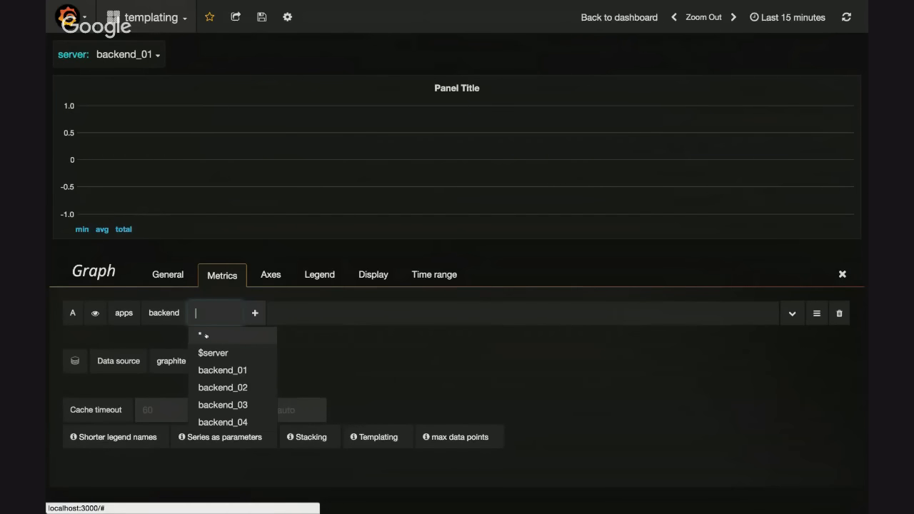
click(205, 336)
click(236, 313)
click(223, 369)
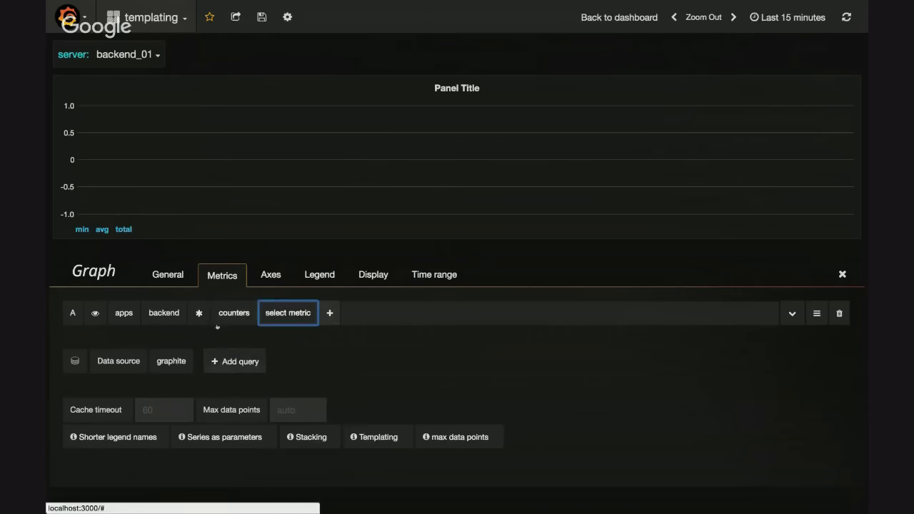
Replace the wildcard in query A with $server and complete the path with counters, requests and count
click(199, 313)
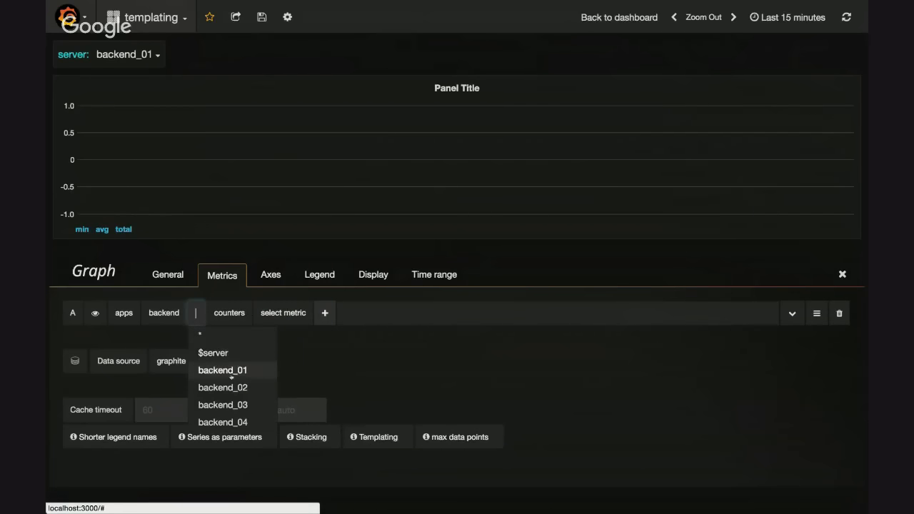
click(223, 353)
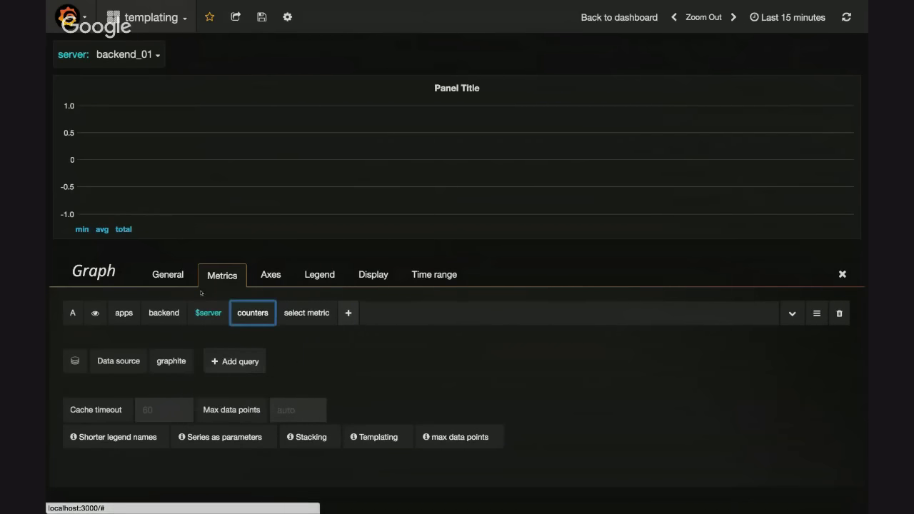
click(247, 319)
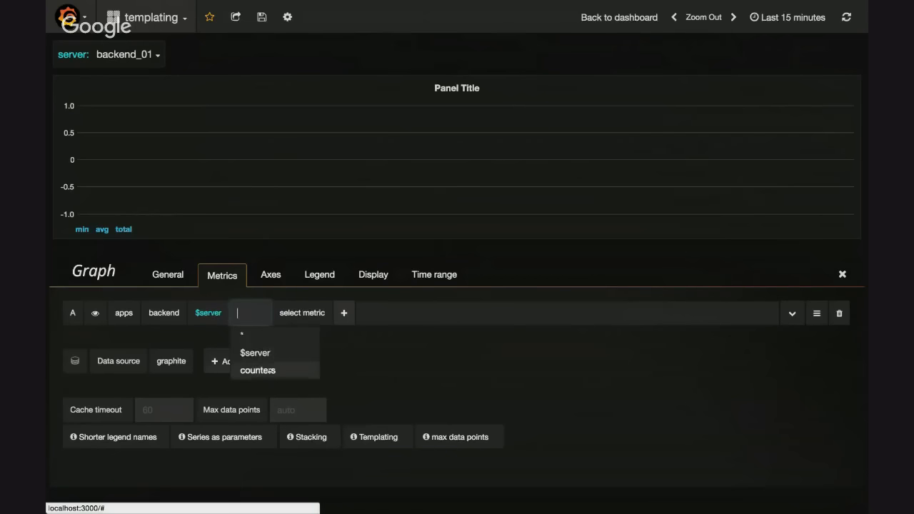
click(257, 370)
click(306, 313)
click(317, 368)
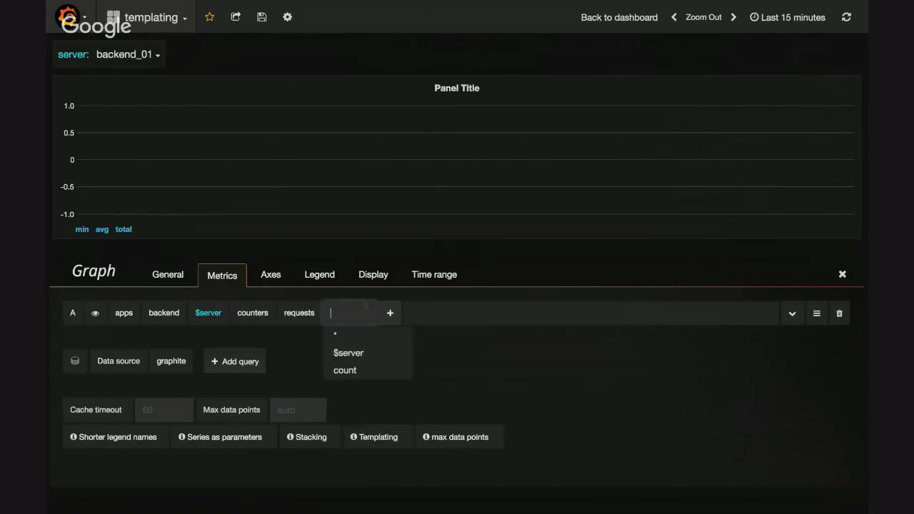
click(357, 369)
Add the aliasByNode function to query A with node 2
text(alias)
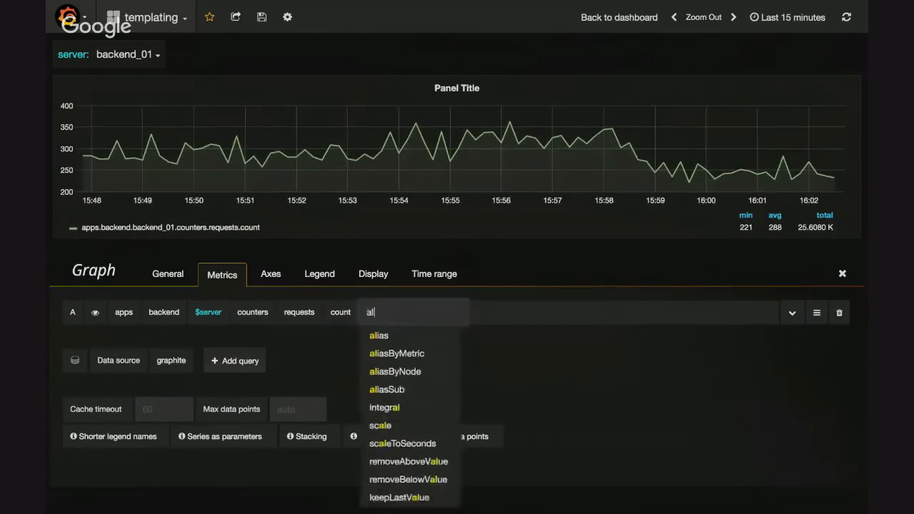
key(Down)
key(Down)
key(Down)
key(Up)
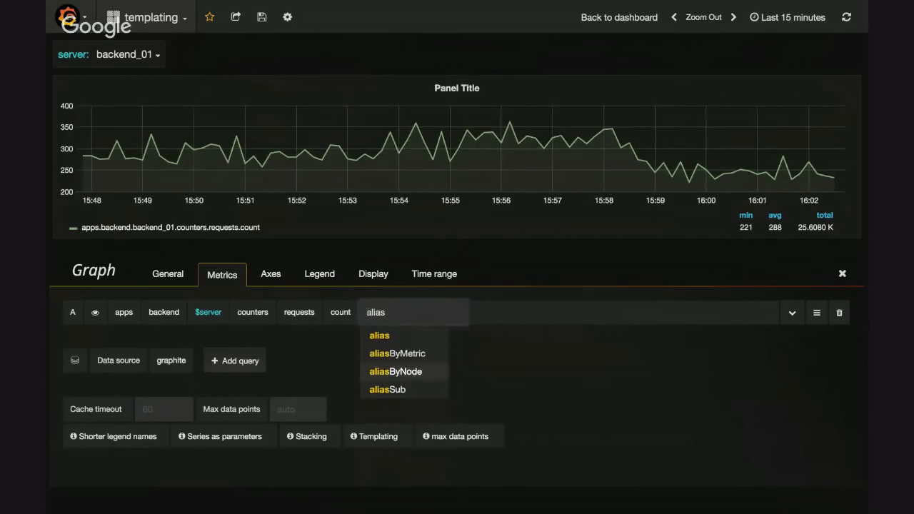
key(Up)
key(Down)
key(Return)
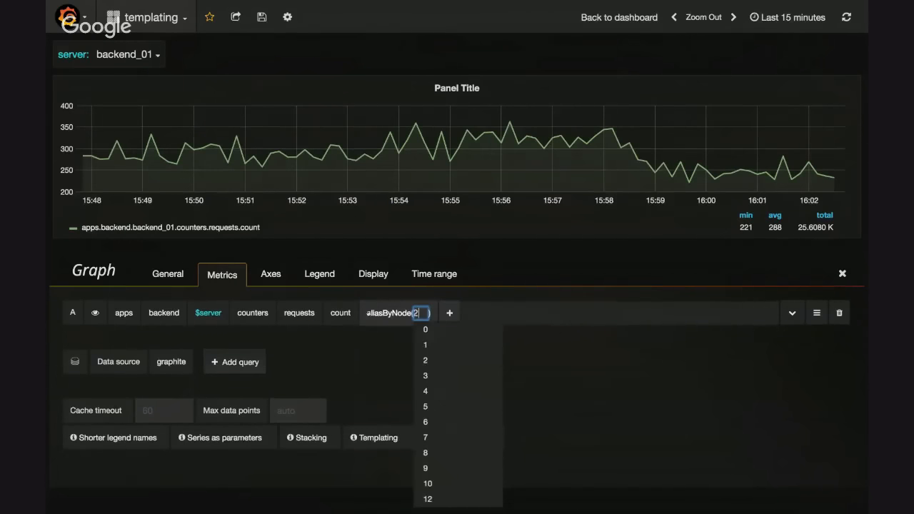
key(Return)
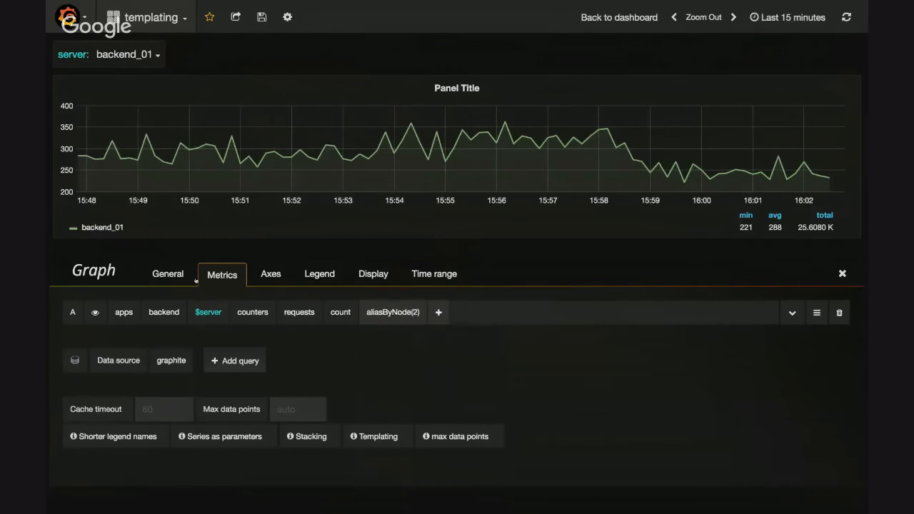
Set the panel's title to $server and return to the dashboard
click(179, 277)
triple_click(198, 313)
text($)
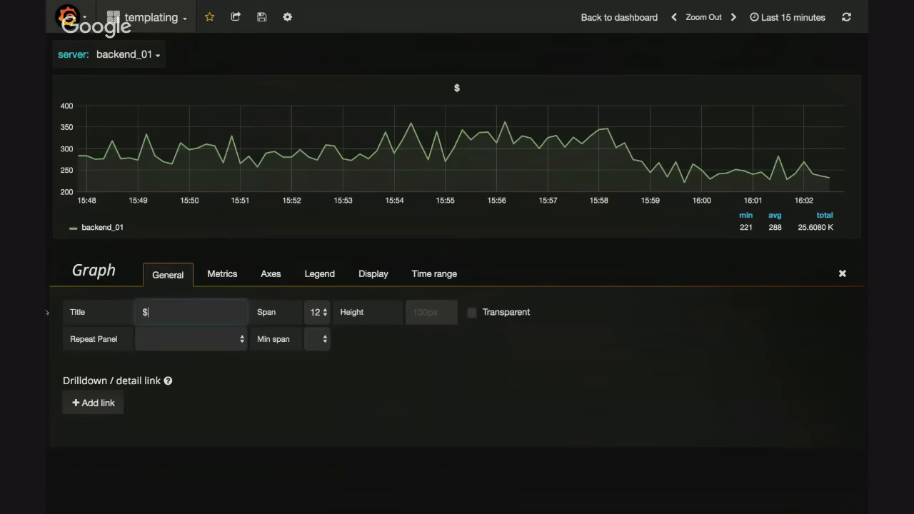
text(server)
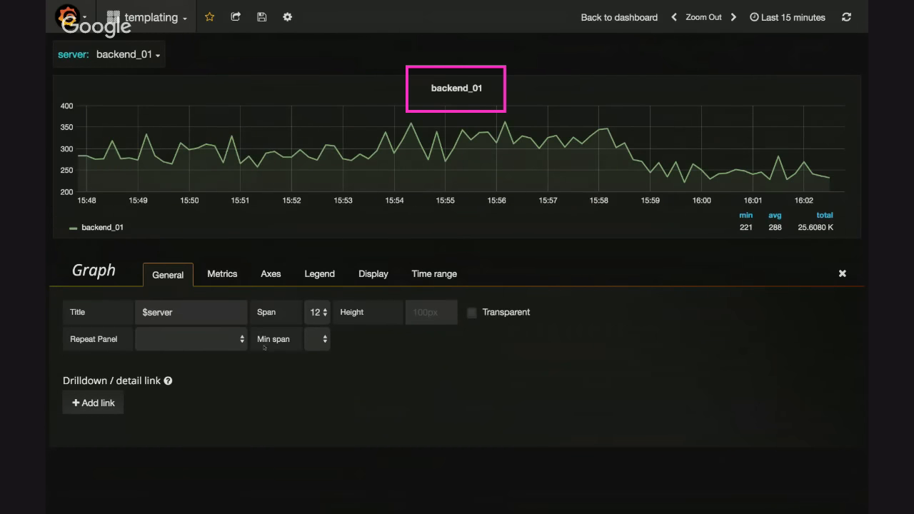
key(Escape)
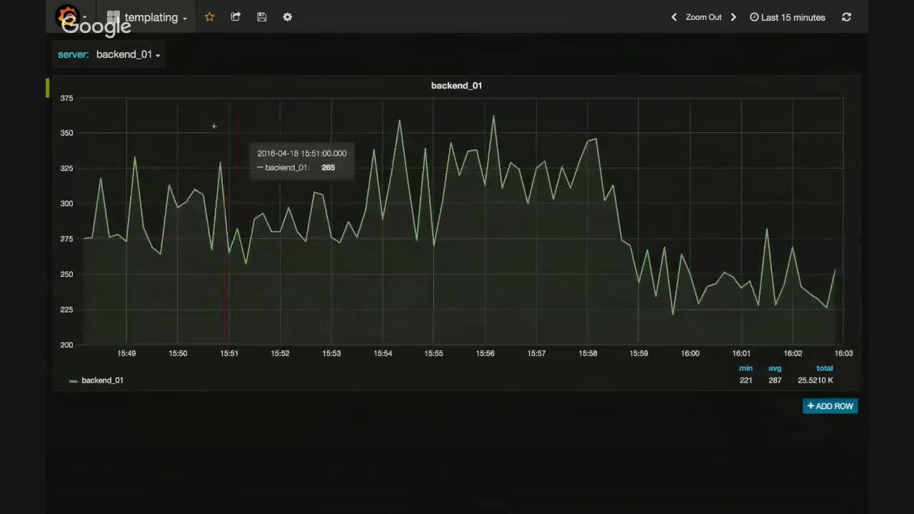
Switch the dashboard's server value through backend_02, web_server_01 and backend_03, ending on web_server_01, to compare the graphs
click(124, 54)
click(122, 102)
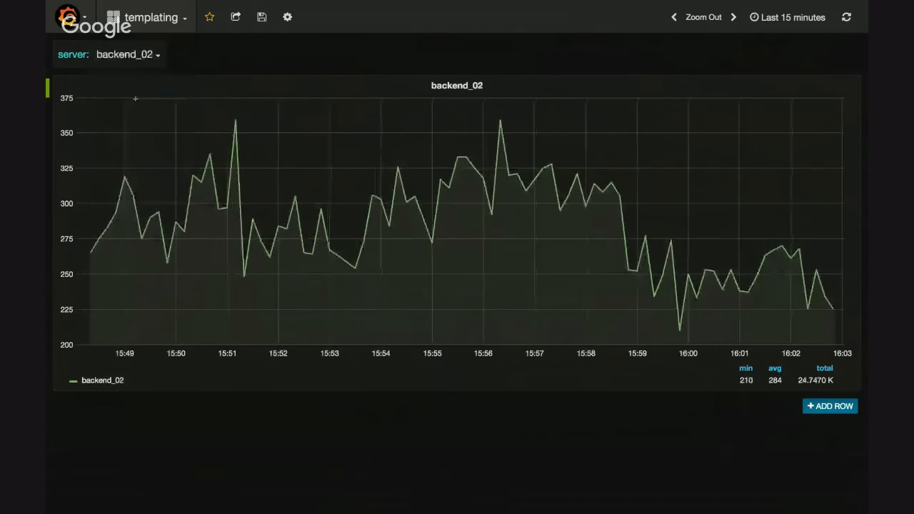
click(125, 54)
click(131, 155)
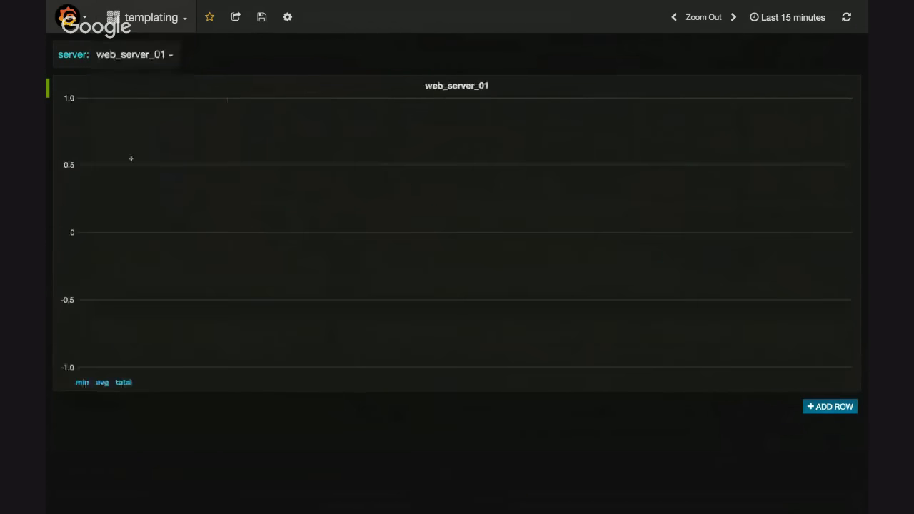
click(129, 52)
click(121, 119)
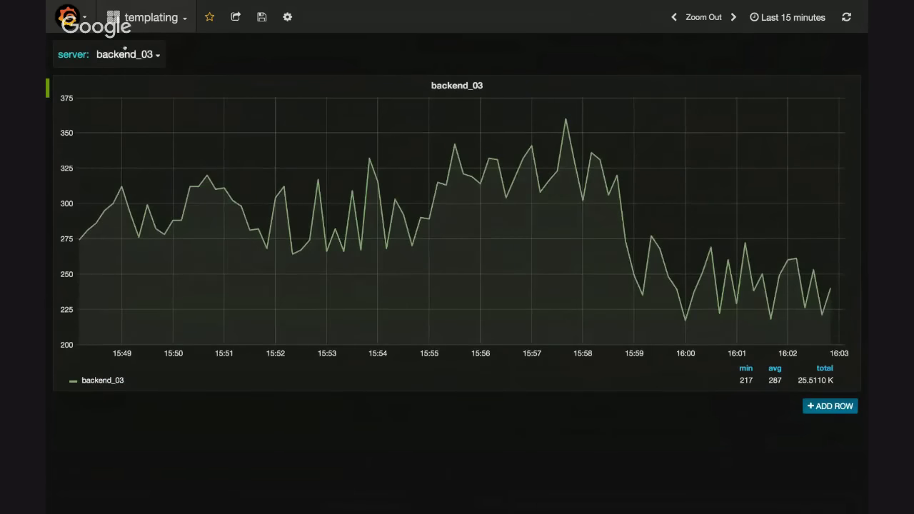
click(125, 55)
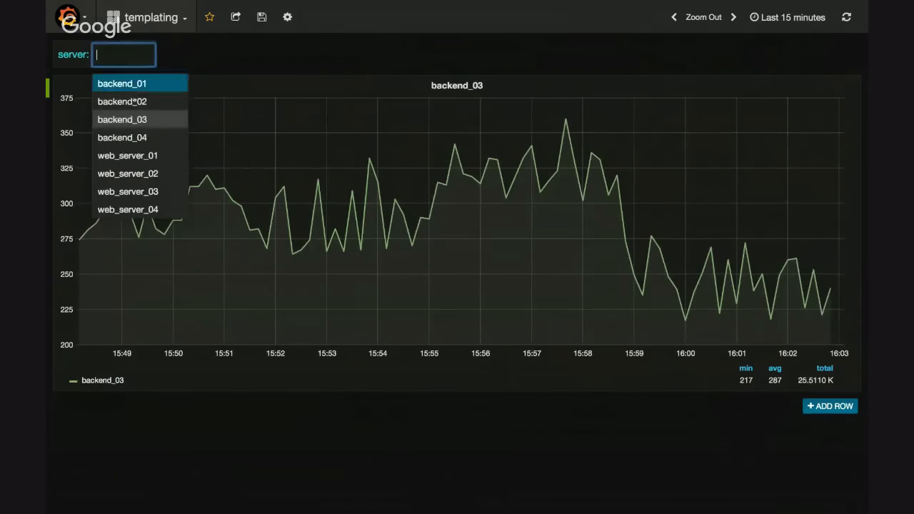
click(121, 155)
Try to replace the backend node in the panel's query A with a wildcard and return to the dashboard
click(450, 87)
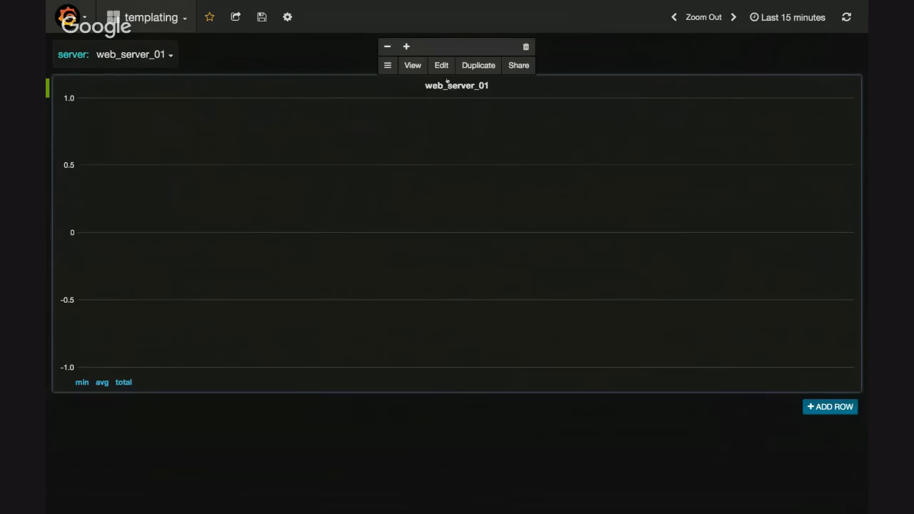
click(441, 65)
click(222, 275)
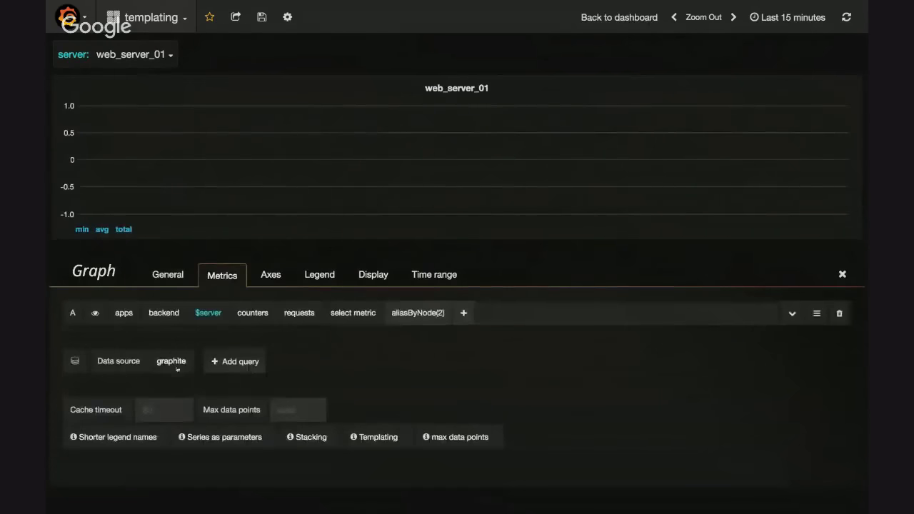
click(164, 315)
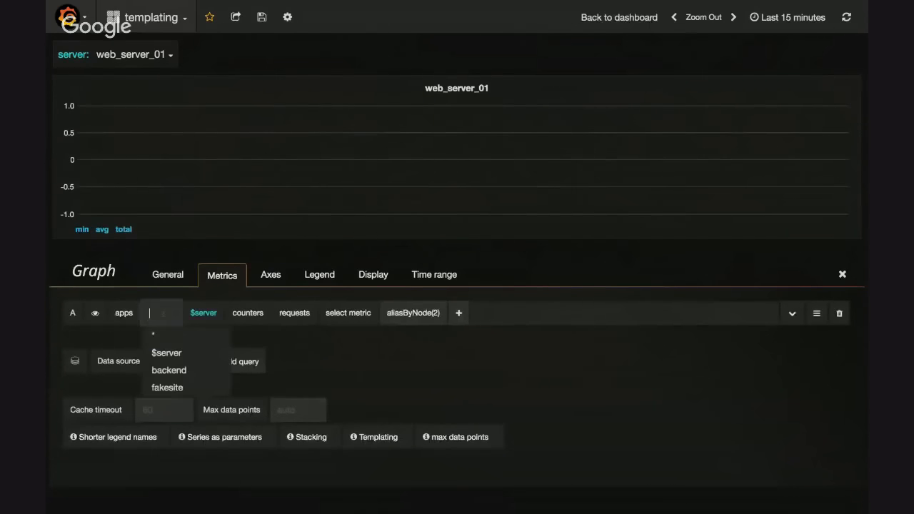
click(162, 339)
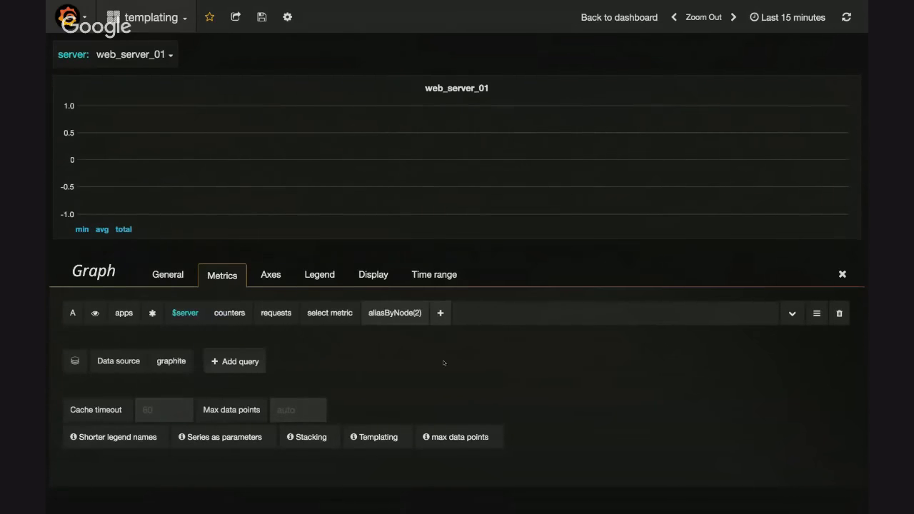
key(Escape)
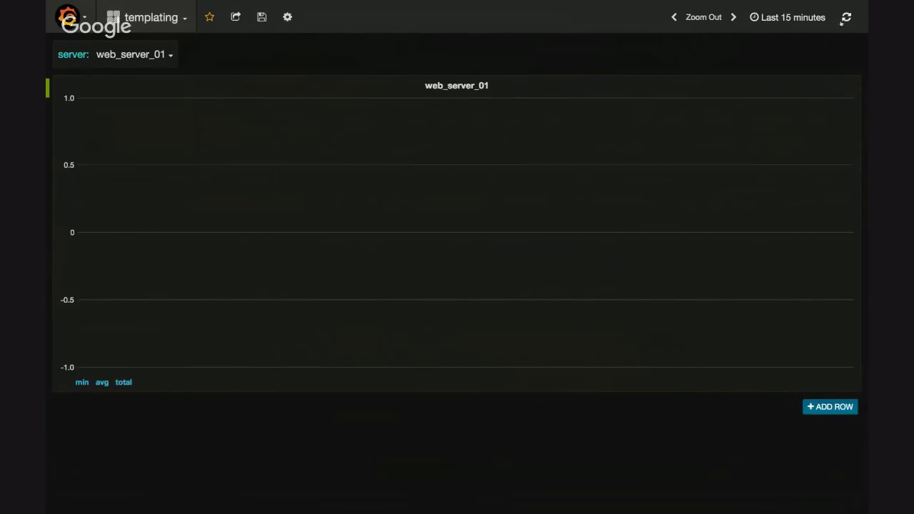
Switch the dashboard's server value to backend_04 and then to web_server_02 to check the graph for each
click(132, 54)
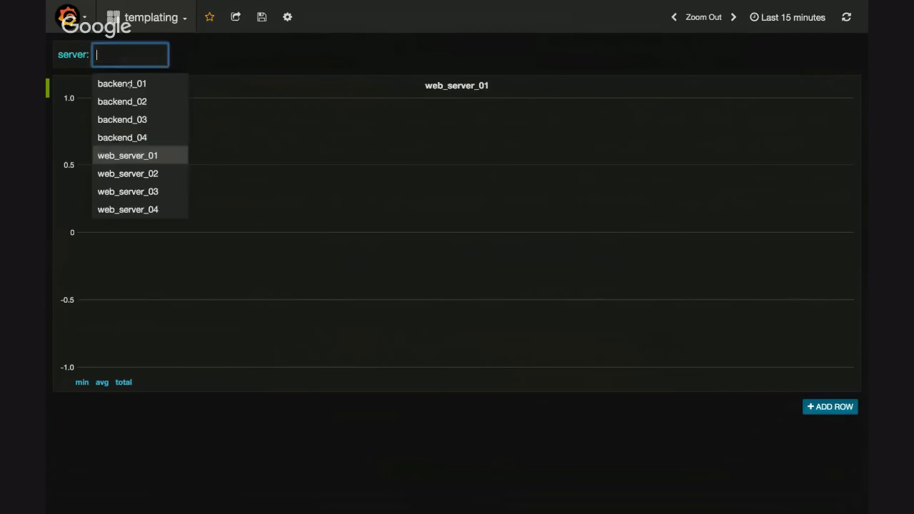
click(135, 132)
click(453, 79)
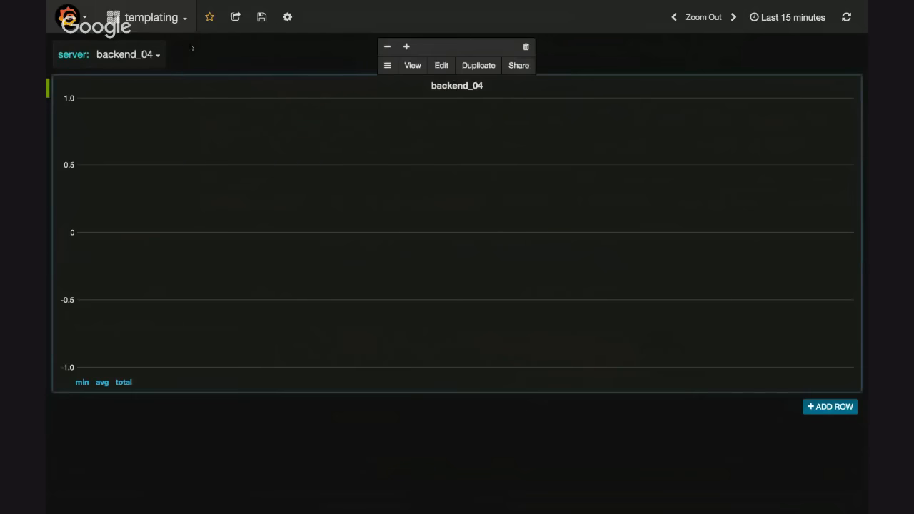
click(125, 54)
click(127, 166)
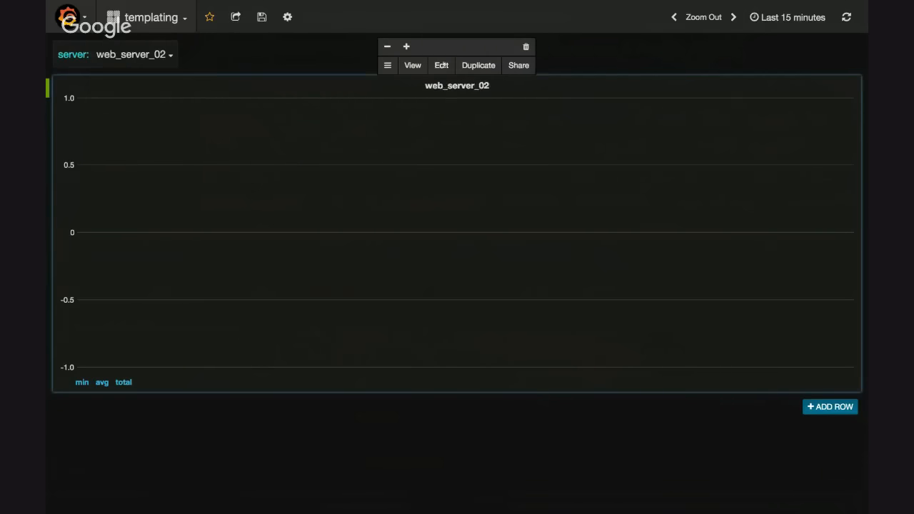
Reopen the panel's metric queries and switch the data source to Prom and back to graphite
click(442, 65)
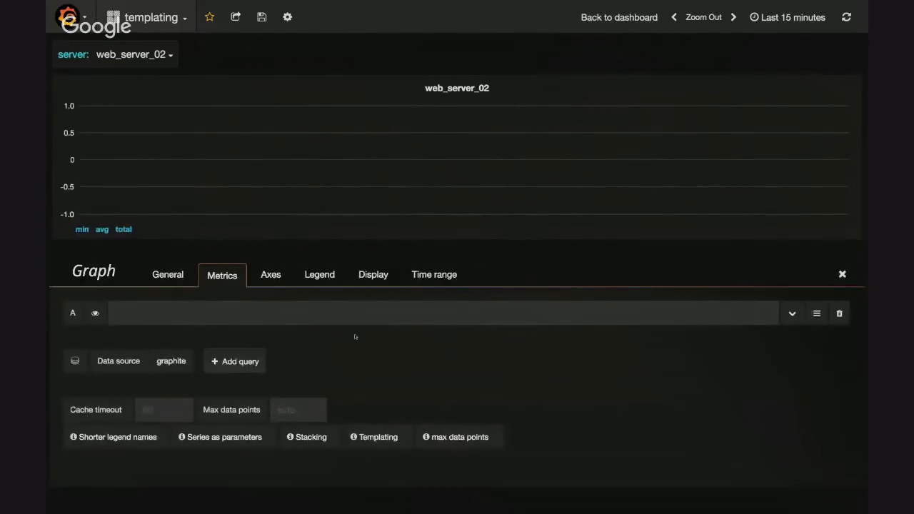
click(164, 362)
click(176, 435)
click(708, 312)
click(172, 361)
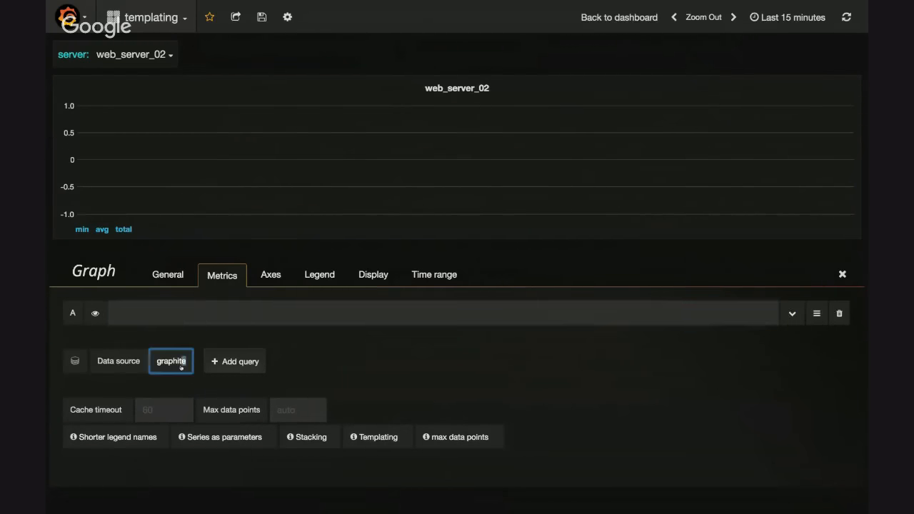
click(172, 417)
click(166, 410)
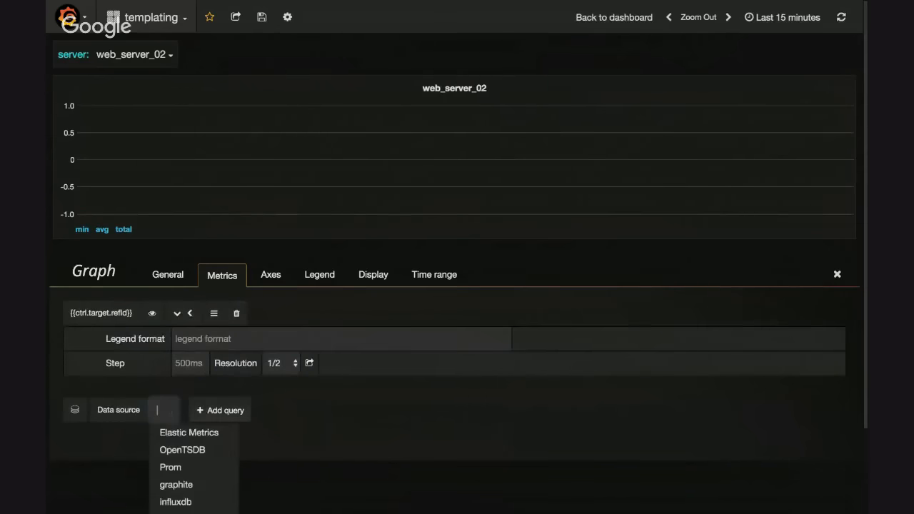
click(197, 488)
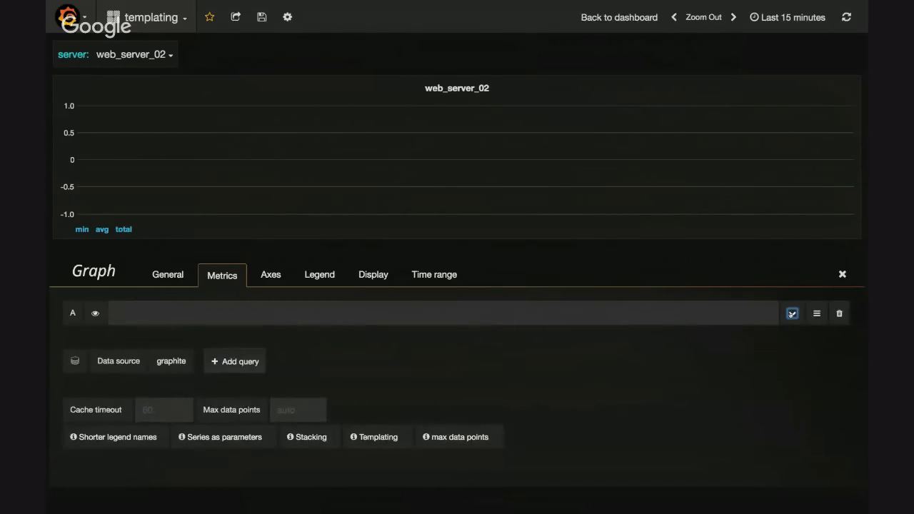
Replace the blank query A with a new query using the path apps.*.$server.counters.requests.count
click(835, 319)
click(227, 334)
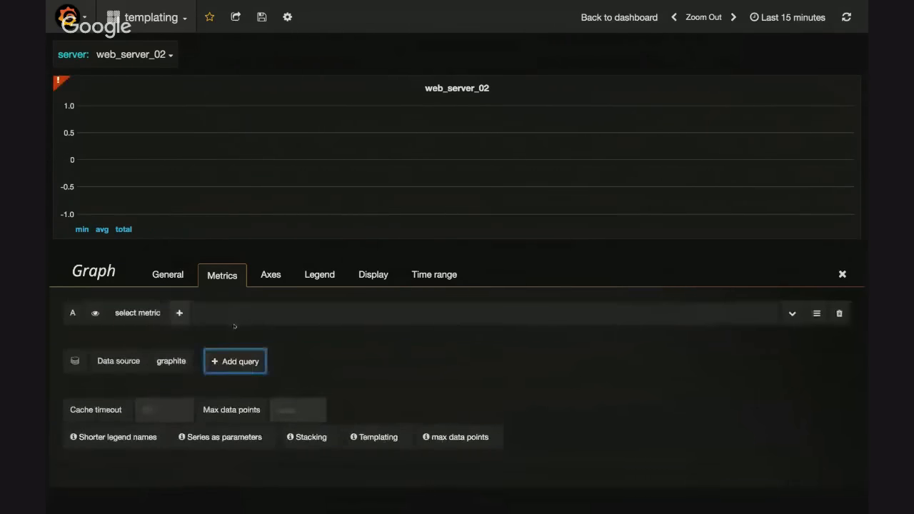
click(136, 312)
click(151, 377)
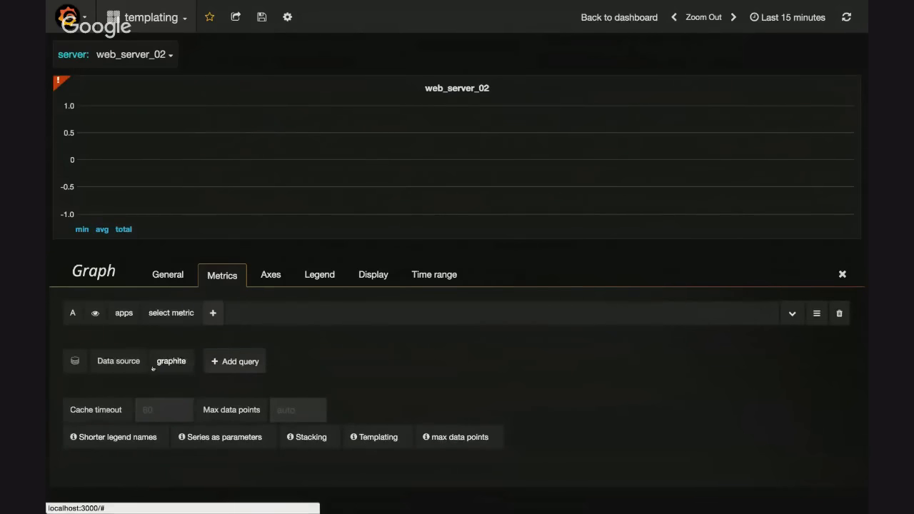
click(167, 334)
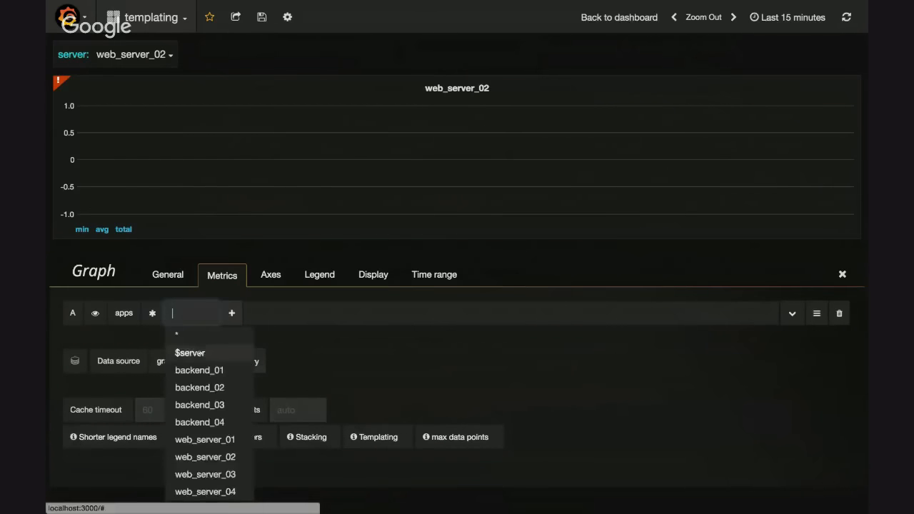
click(190, 351)
click(230, 370)
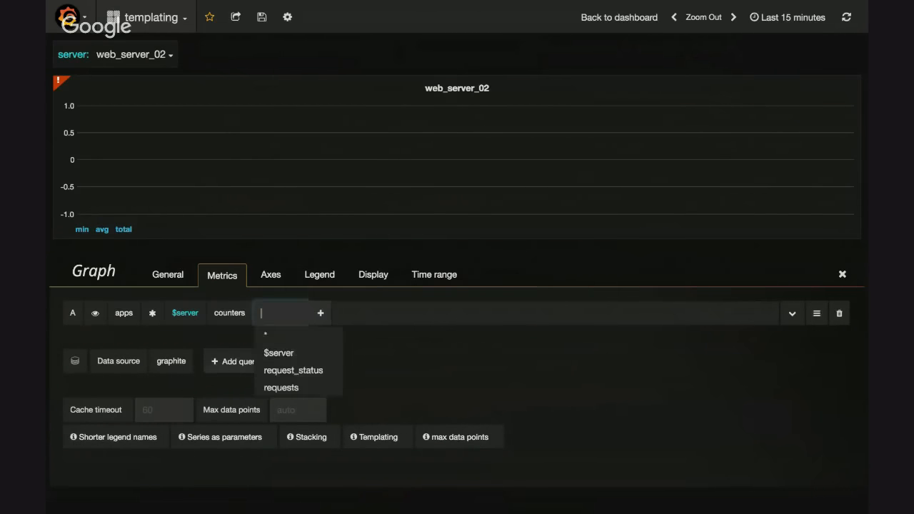
click(294, 387)
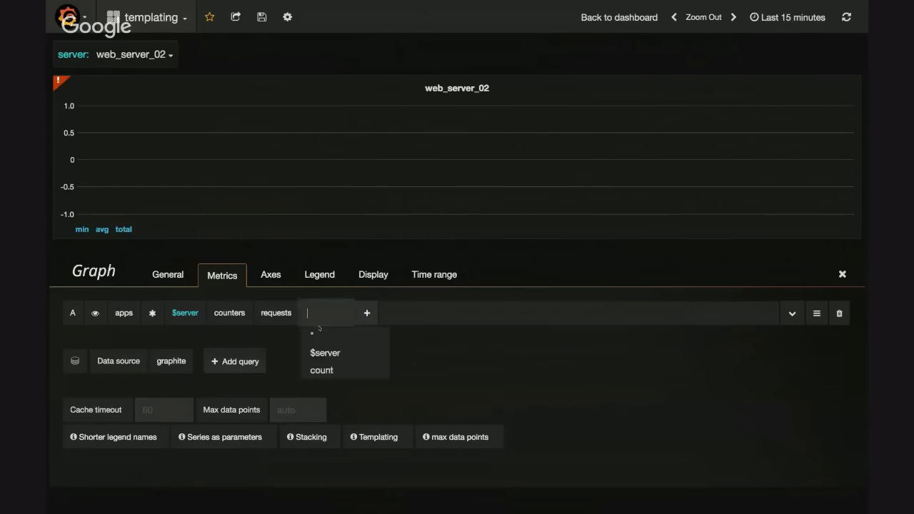
click(323, 370)
Add the aliasByNode function with node 2 to the rebuilt query A and save the dashboard
click(346, 312)
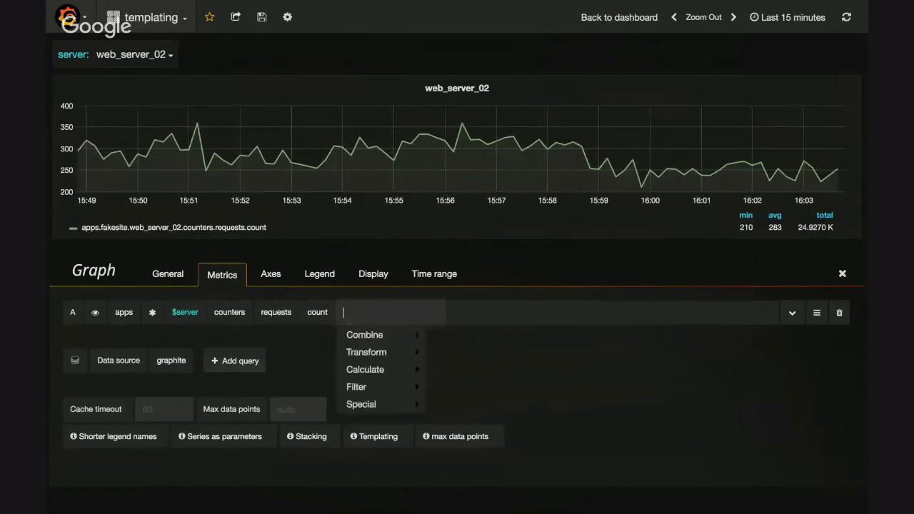
text(alias)
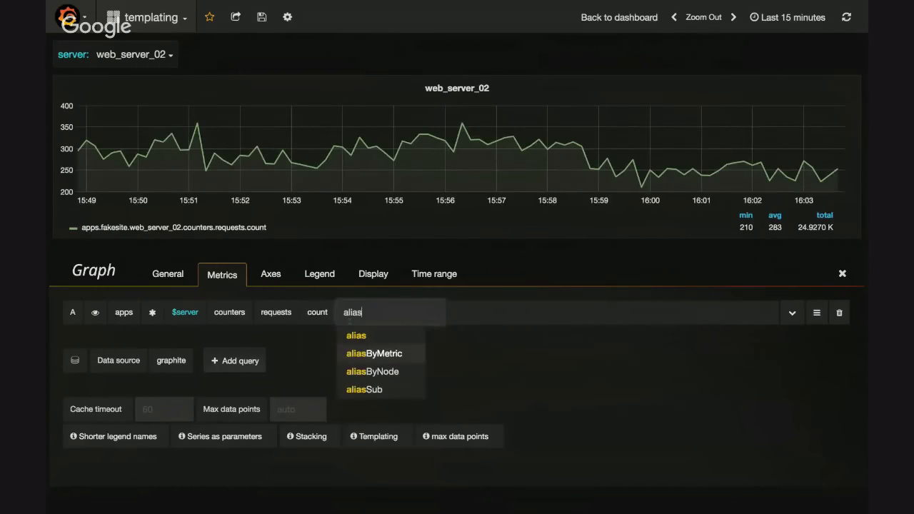
key(Up)
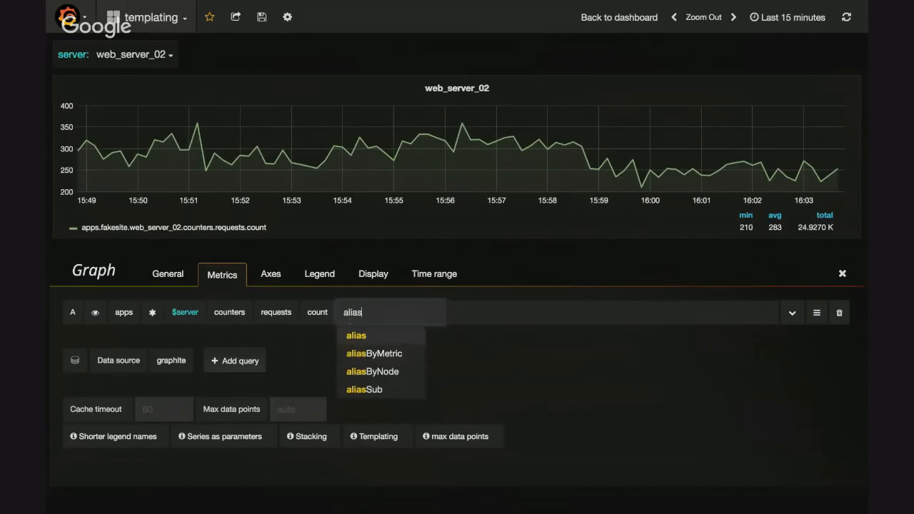
key(Down)
key(Down)
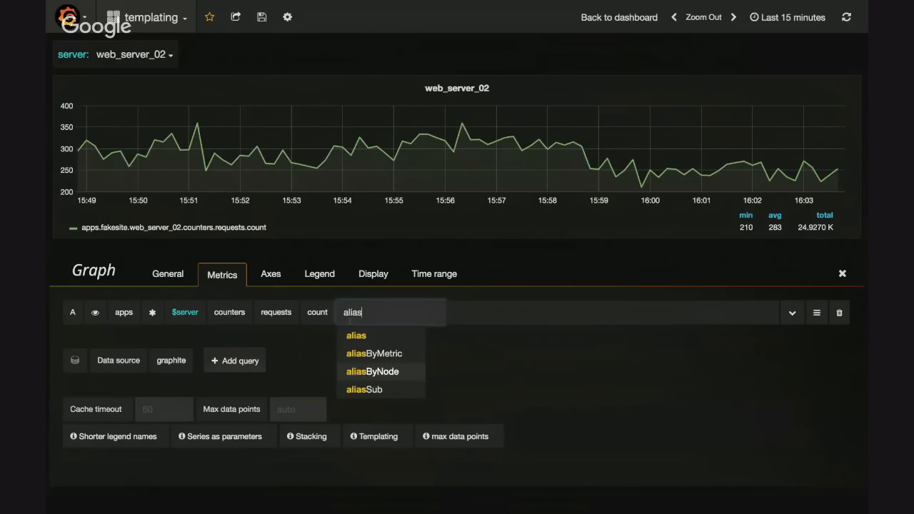
key(Return)
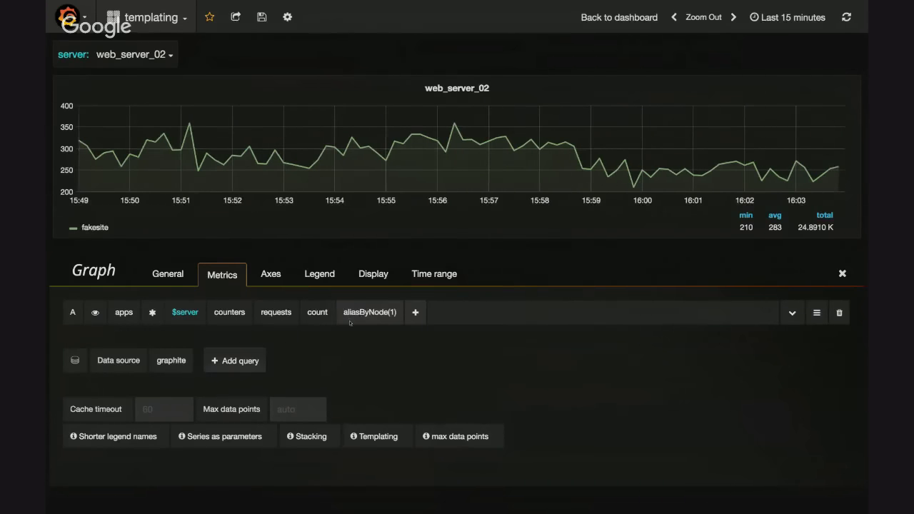
click(393, 311)
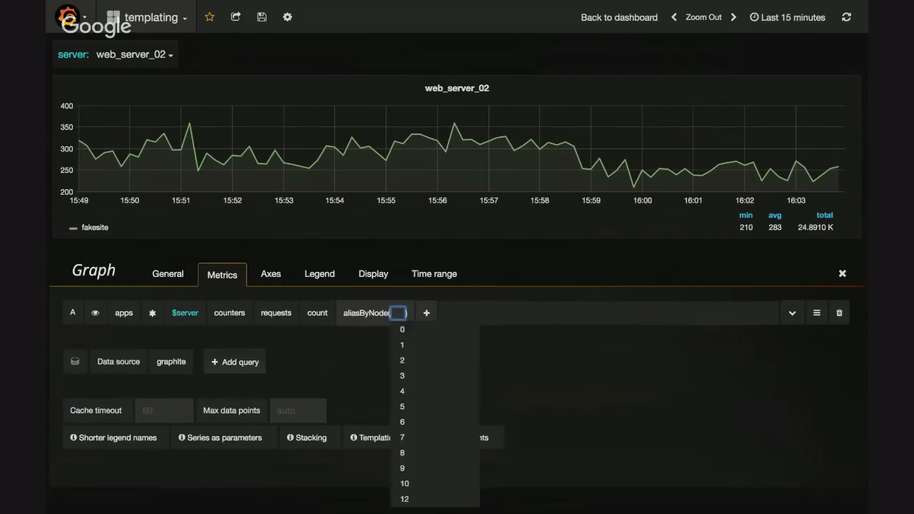
text(2)
key(Return)
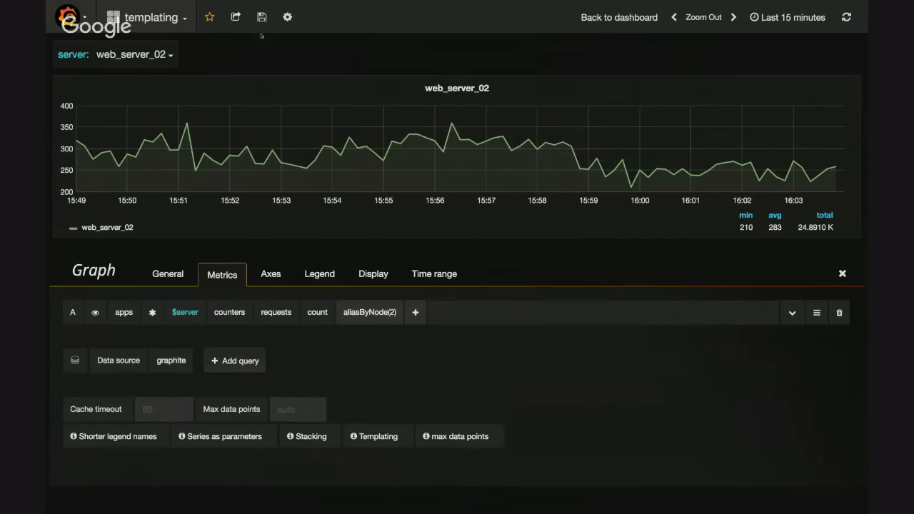
click(262, 17)
Add query B and start its path with apps, fakesite, web_server_02 and counters
click(240, 361)
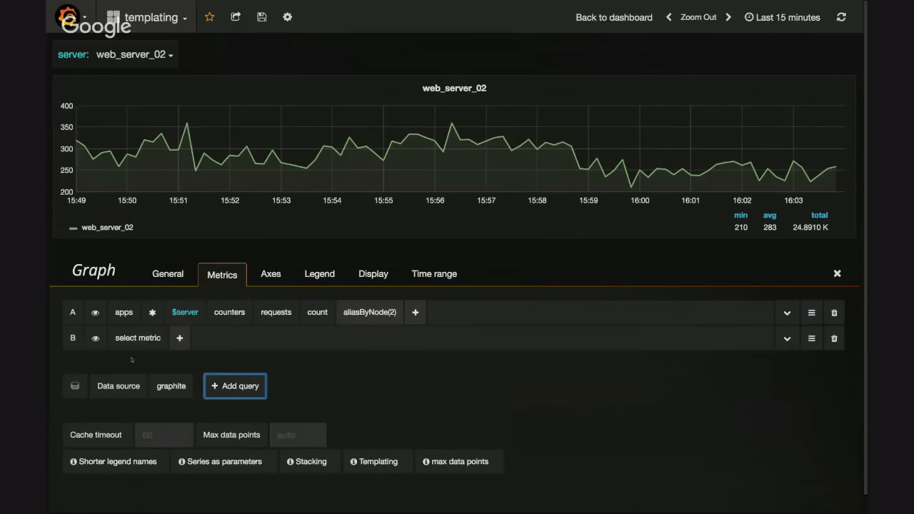
click(127, 342)
key(Down)
key(Down)
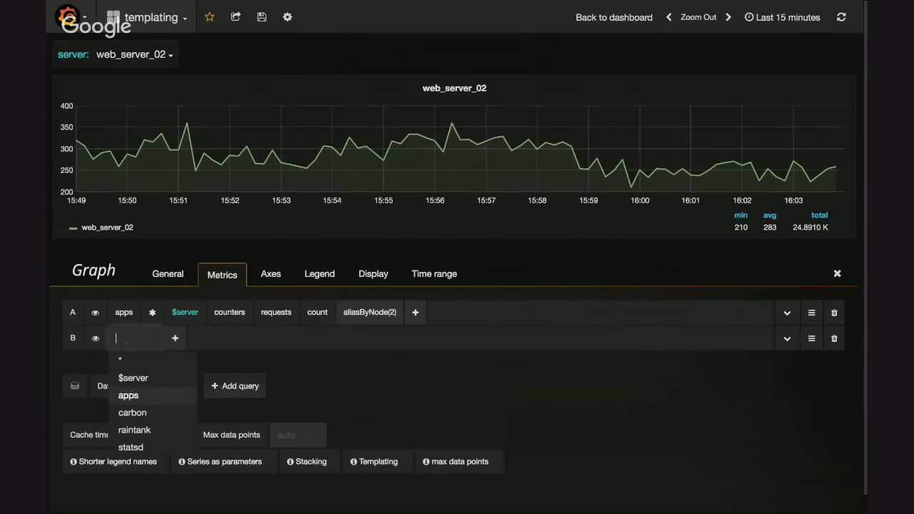
key(Return)
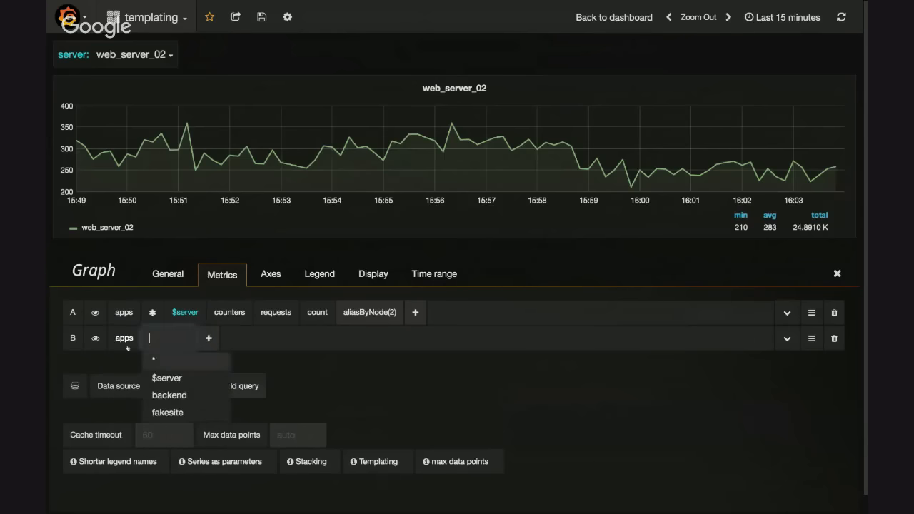
key(Down)
key(Down)
key(Down)
key(Return)
key(Down)
key(Down)
key(Down)
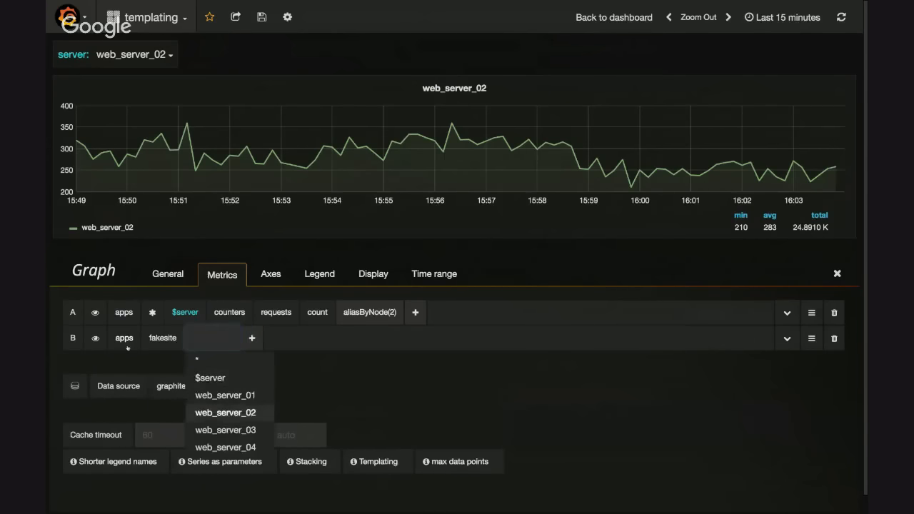
key(Return)
key(Down)
key(Return)
Complete query B's path with request_status, code_201 and count
scroll(127, 348, down, 1)
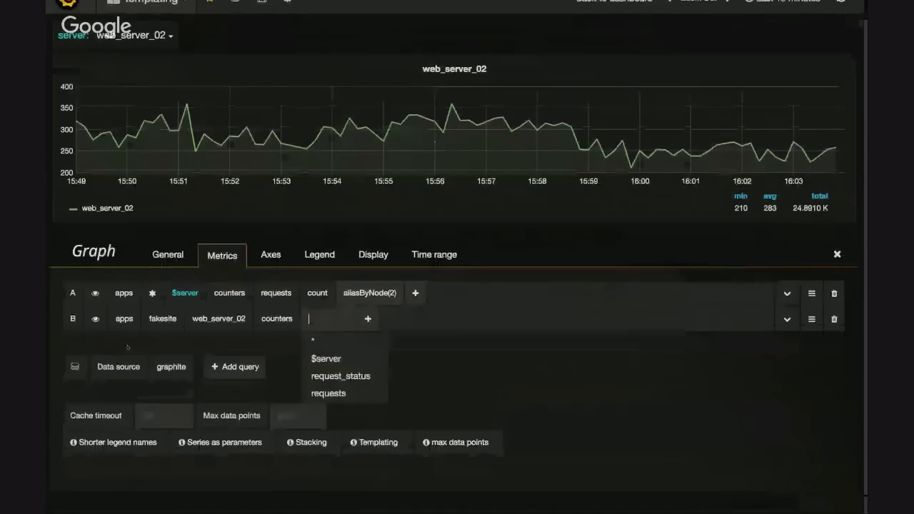
key(Down)
key(Down)
key(Return)
key(Down)
key(Down)
key(Down)
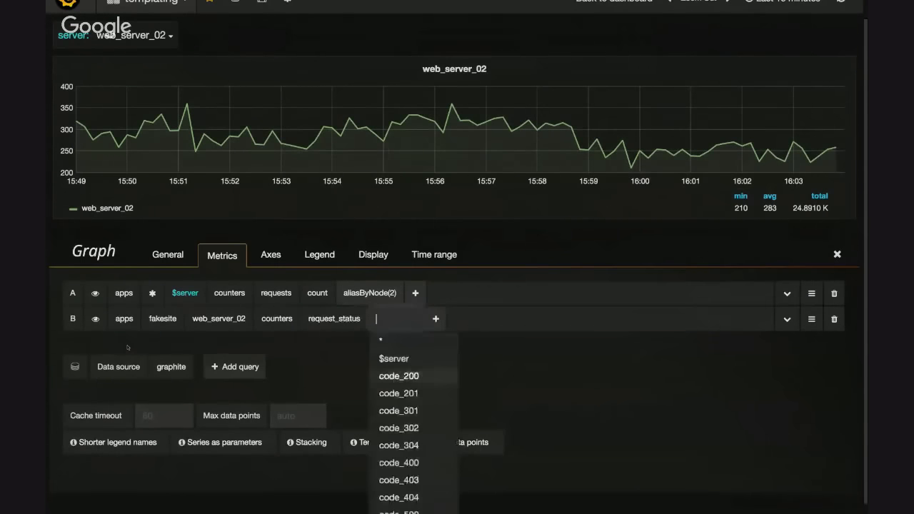
key(Return)
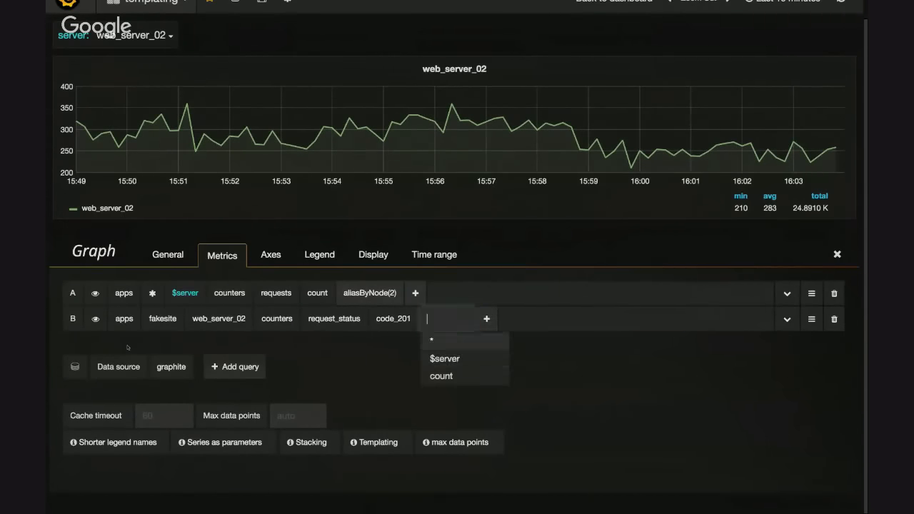
key(Down)
key(Down)
key(Return)
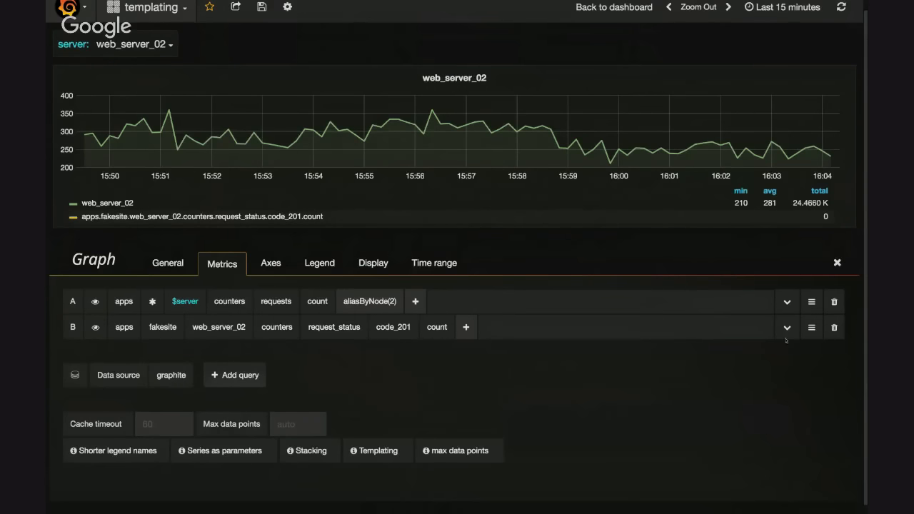
Remove query B and check the options for the first path segment of query A
click(835, 330)
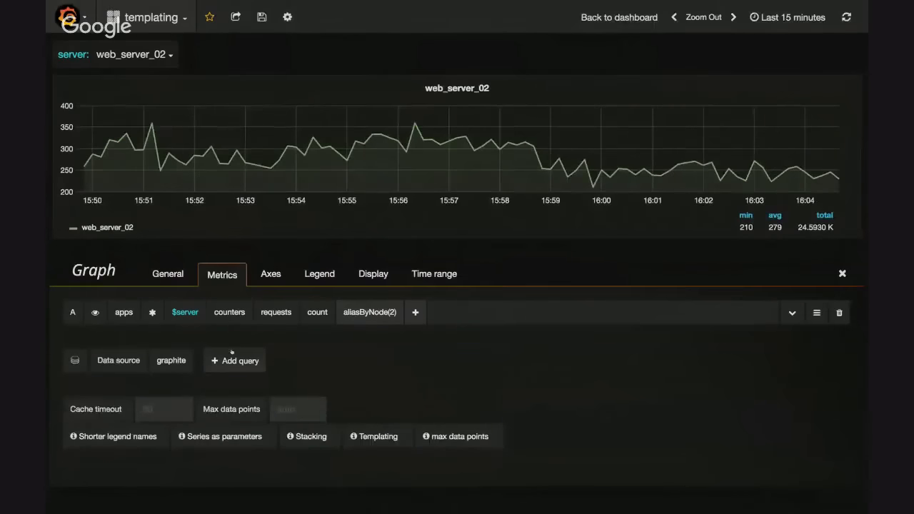
click(123, 313)
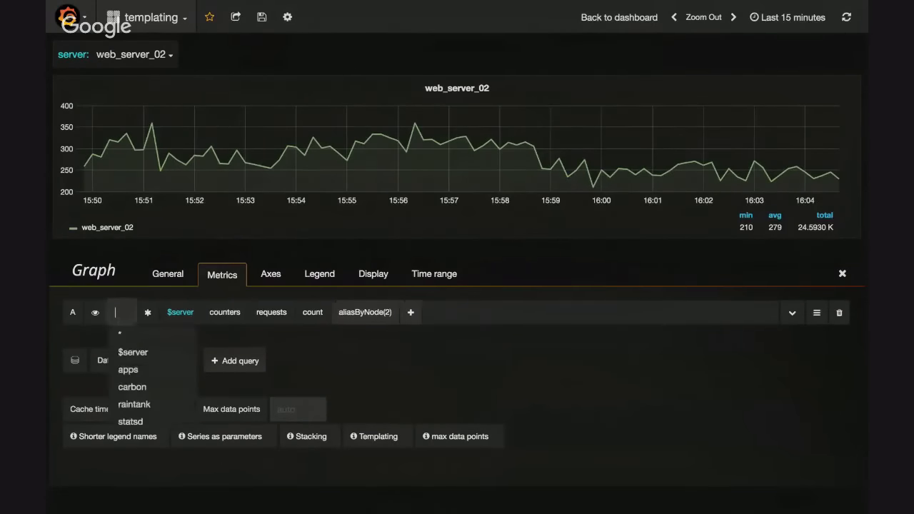
click(310, 364)
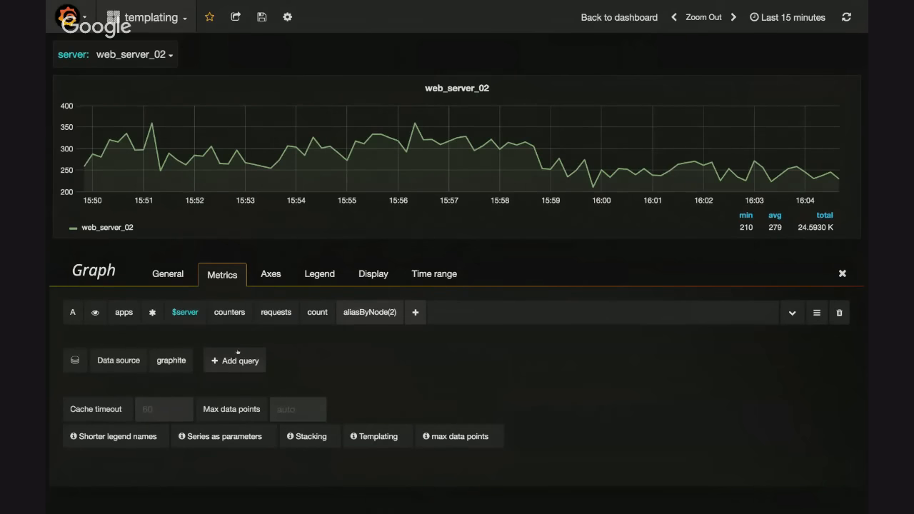
Try out a second query starting with apps, fakesite, web_server_02 and counters, and remove it again
click(236, 357)
click(136, 338)
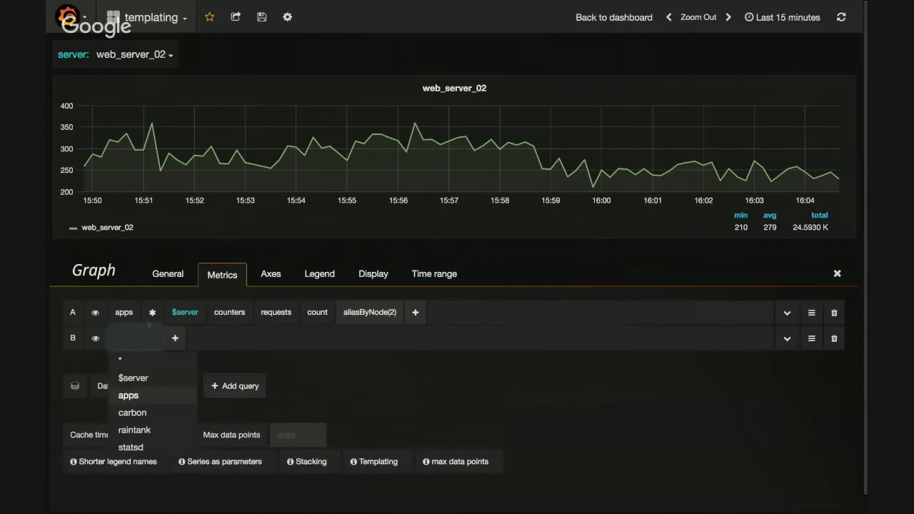
key(Return)
key(Down)
key(Down)
key(Down)
key(Down)
key(Return)
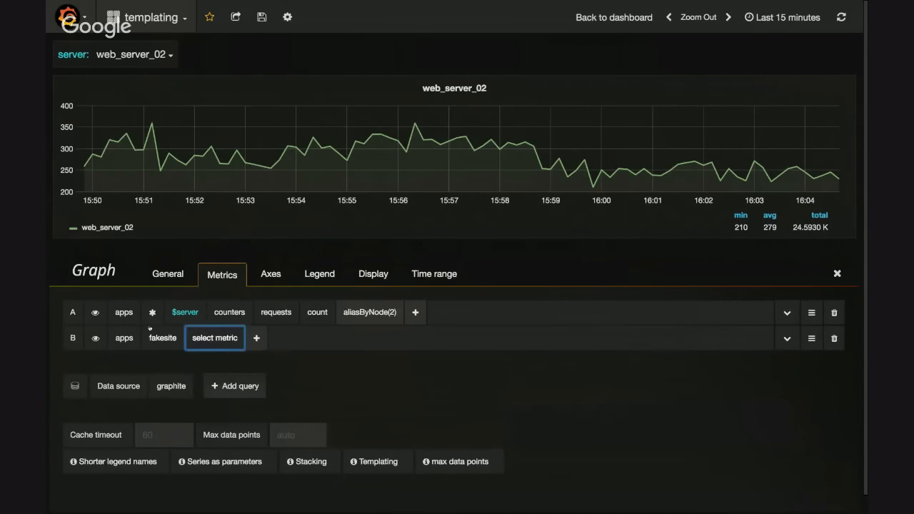
key(Down)
key(Down)
key(Down)
key(Return)
key(Down)
key(Down)
key(Return)
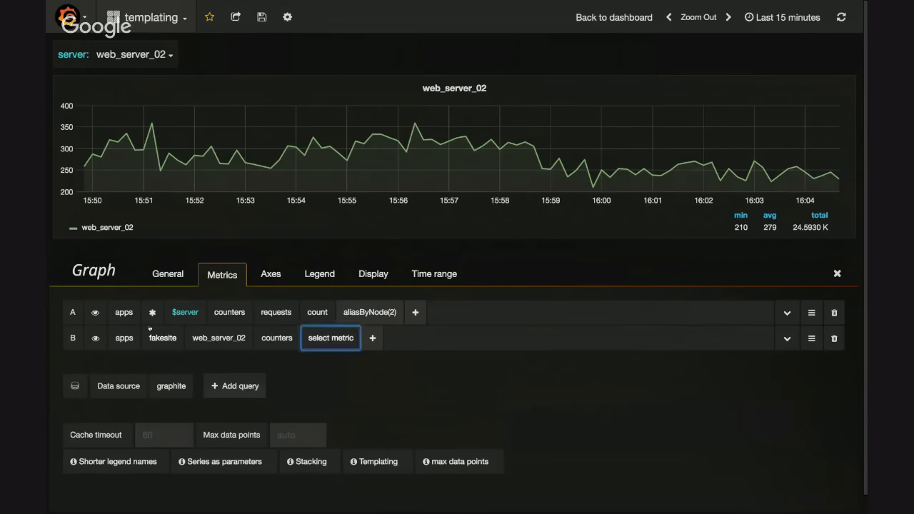
click(834, 338)
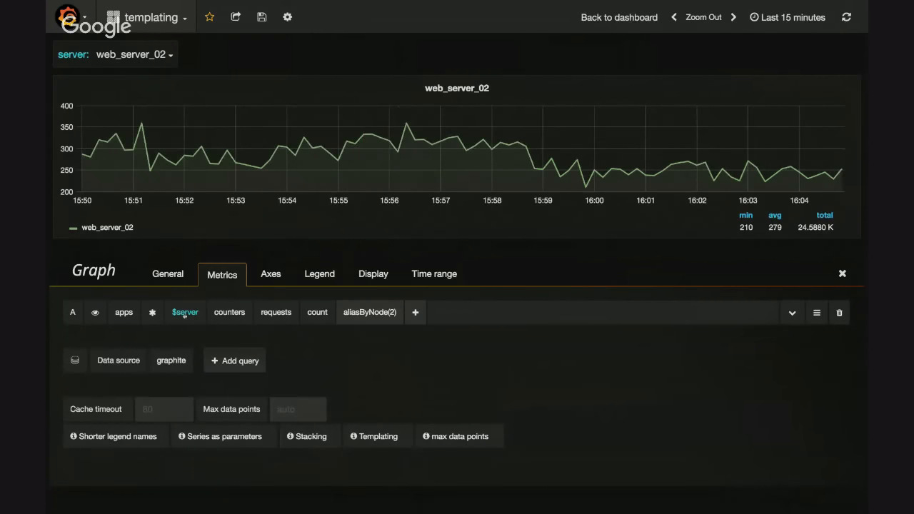
Enable the Multi-value option for the $server template variable, update it and save the dashboard
key(Escape)
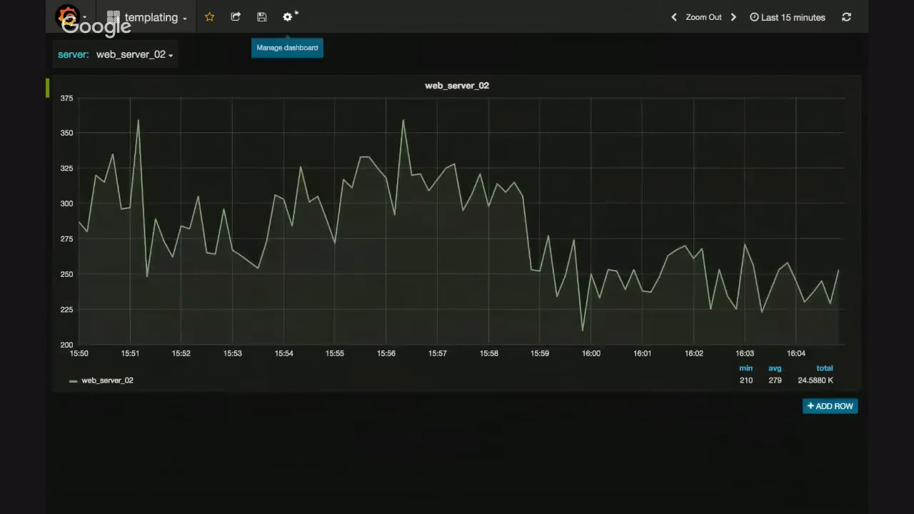
click(287, 16)
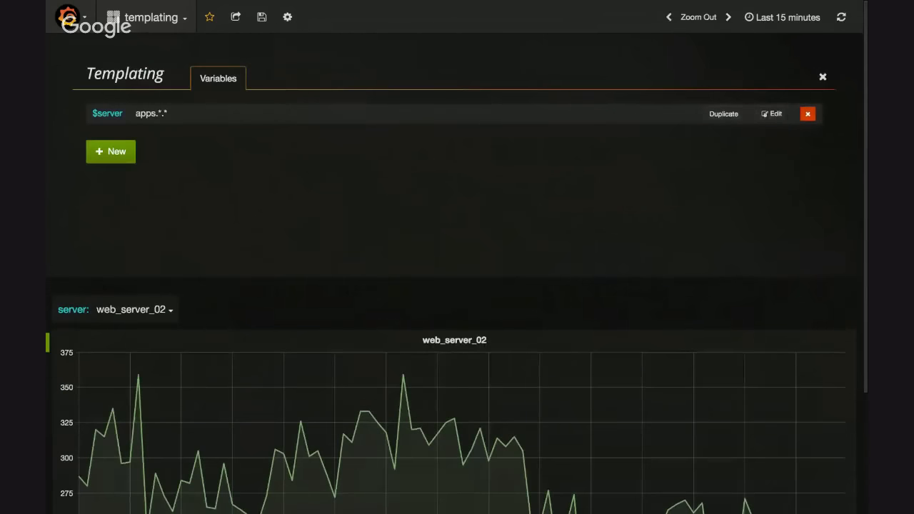
click(771, 115)
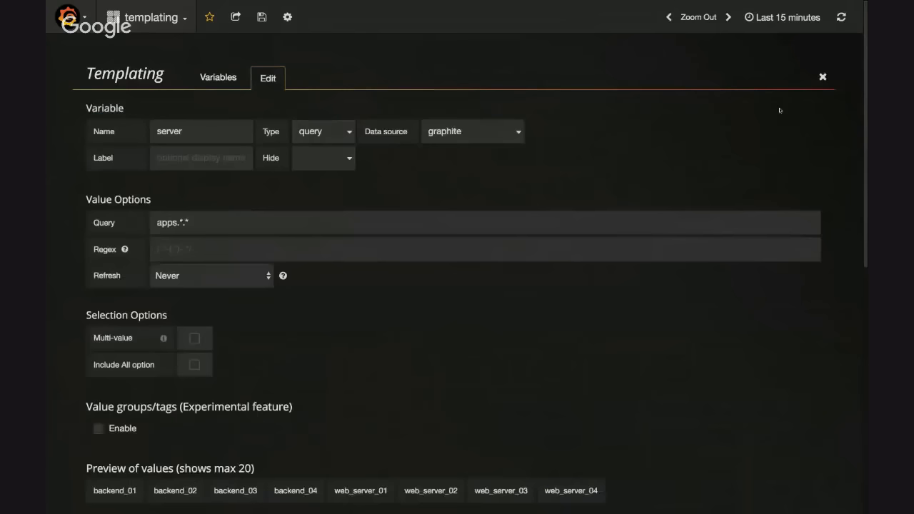
click(194, 338)
scroll(332, 354, down, 3)
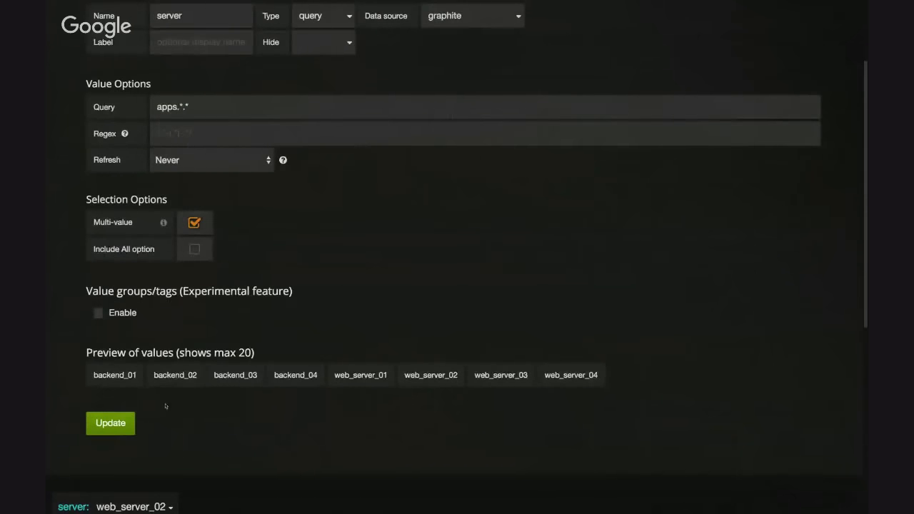
click(110, 423)
scroll(469, 187, up, 3)
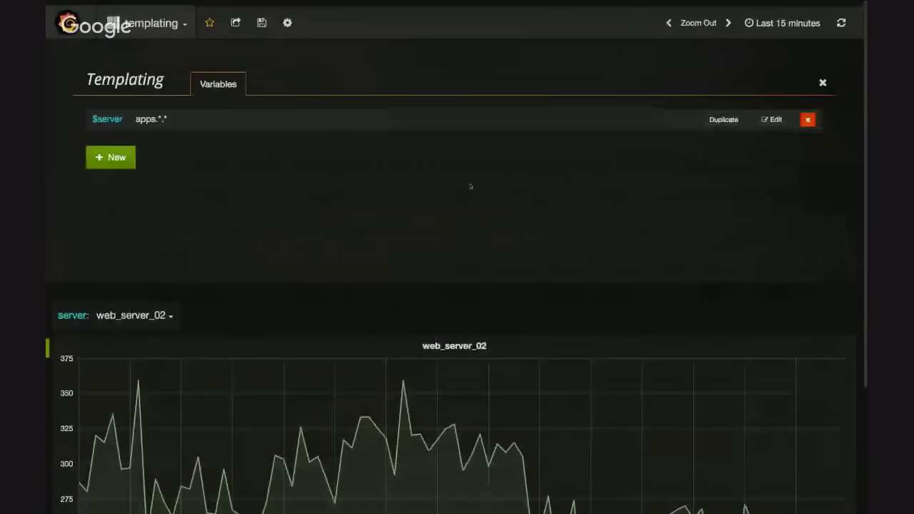
click(824, 81)
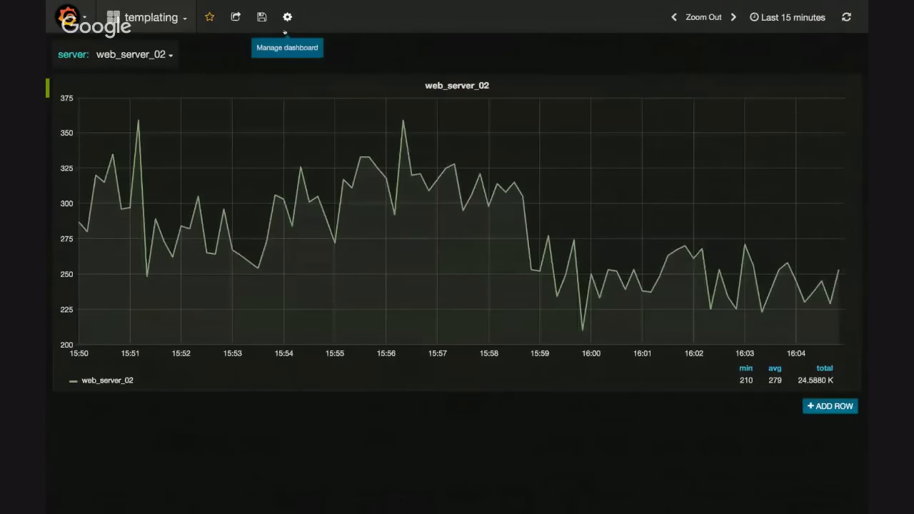
click(261, 17)
Add backend_02 and backend_03 to web_server_02 in the server variable's selection
click(144, 56)
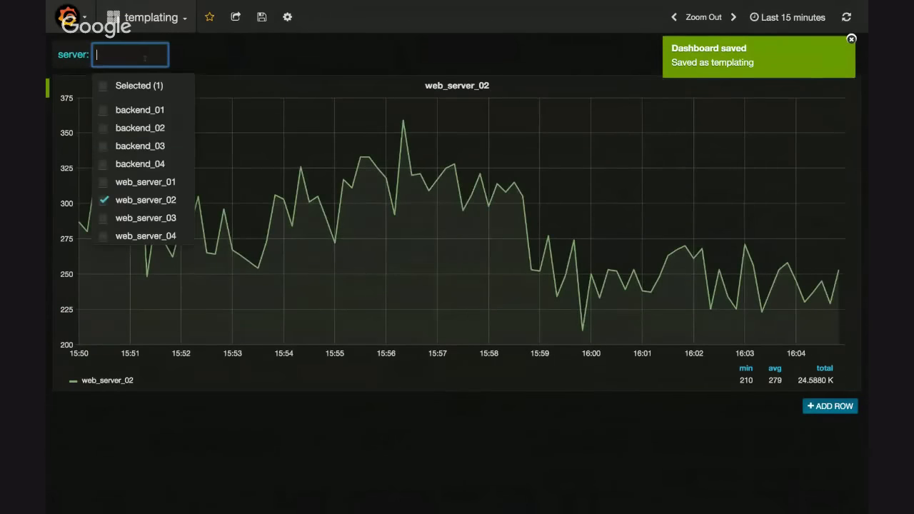
click(139, 130)
click(139, 145)
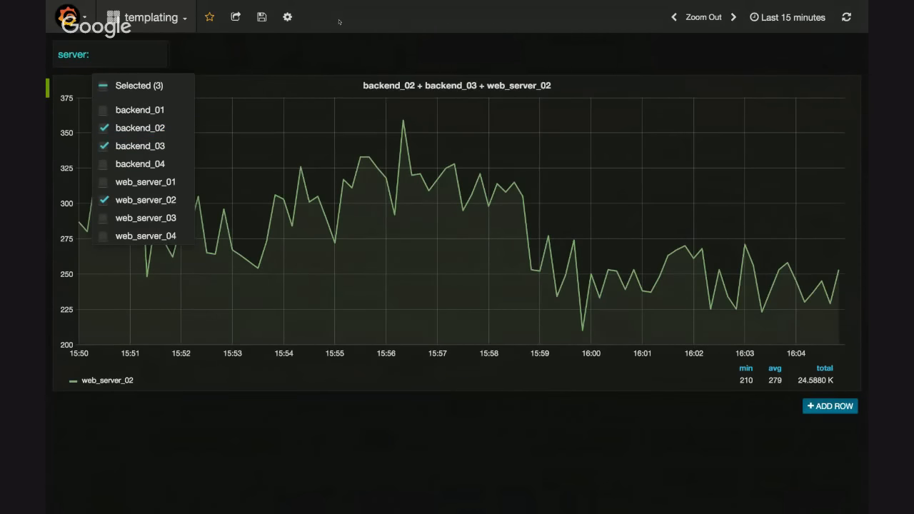
click(348, 53)
Change the server selection by removing backend_02 and web_server_02 and adding backend_04
click(185, 54)
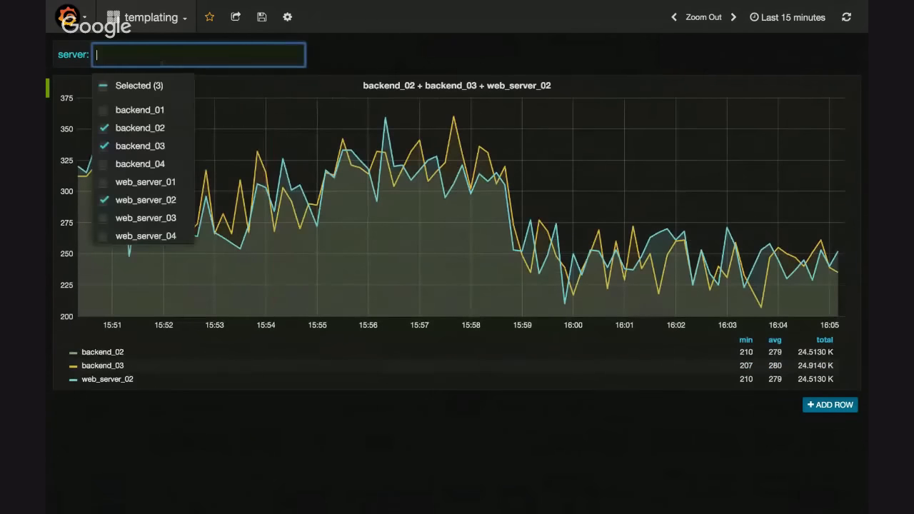
click(160, 132)
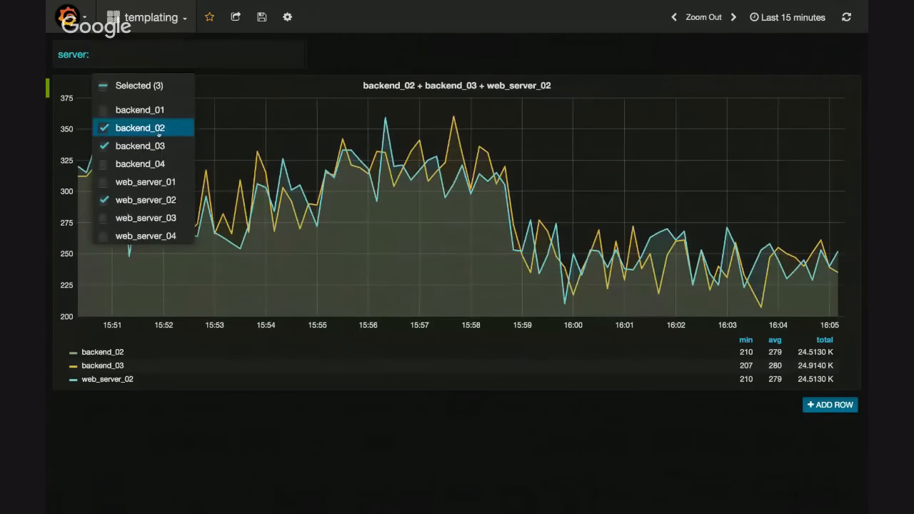
click(167, 199)
click(162, 164)
click(472, 50)
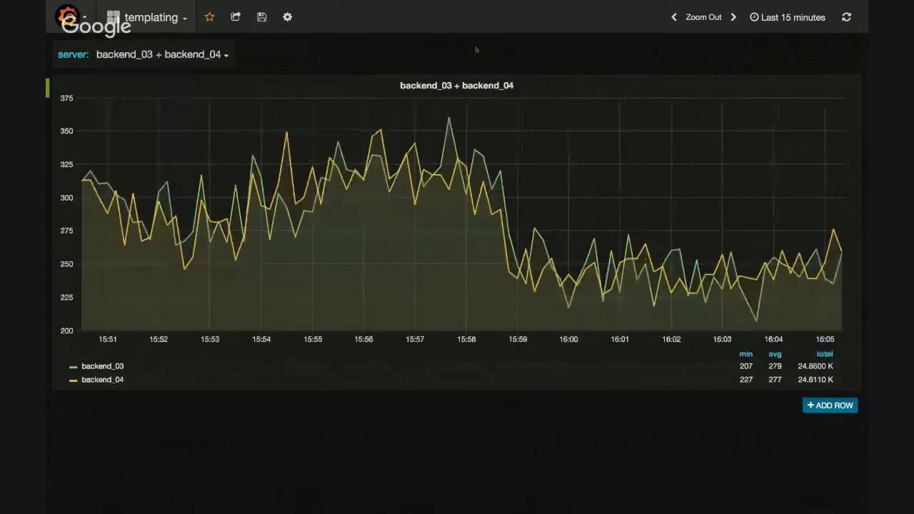
Review the graph panel's metric query and the dashboard's list of template variables
click(457, 85)
click(441, 64)
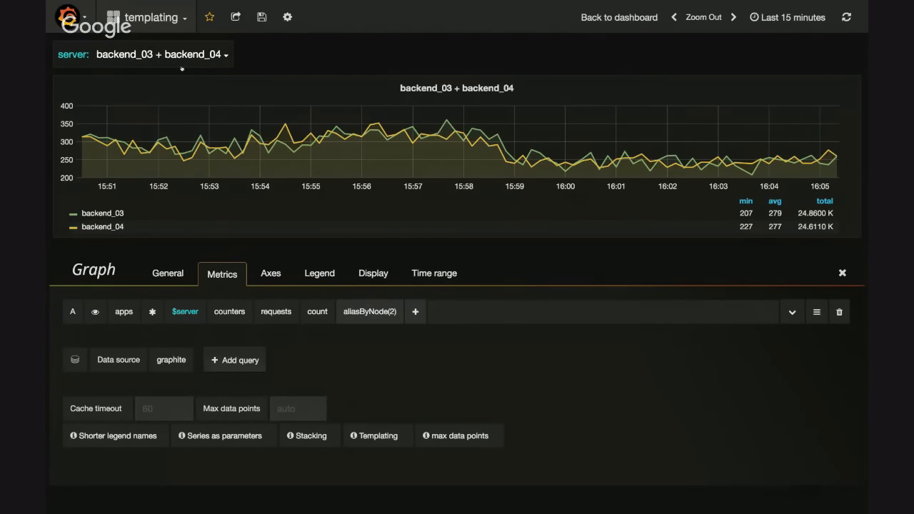
key(Escape)
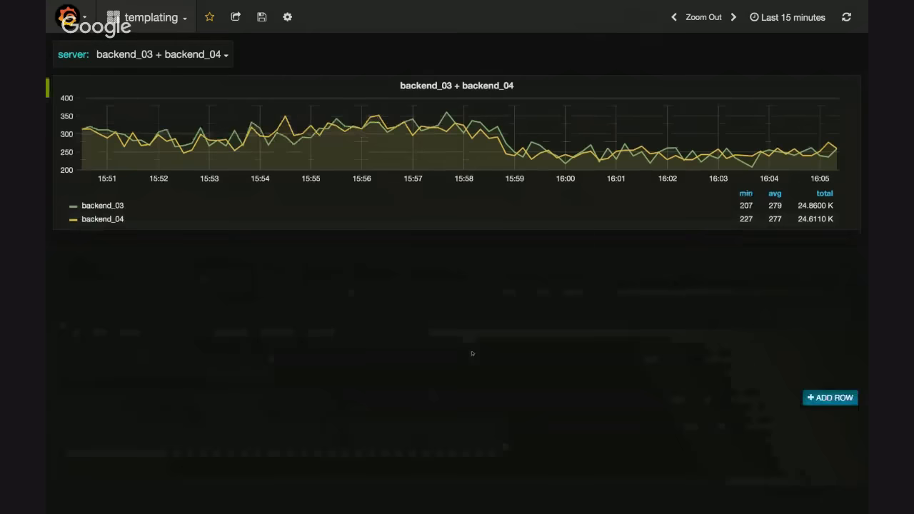
click(287, 17)
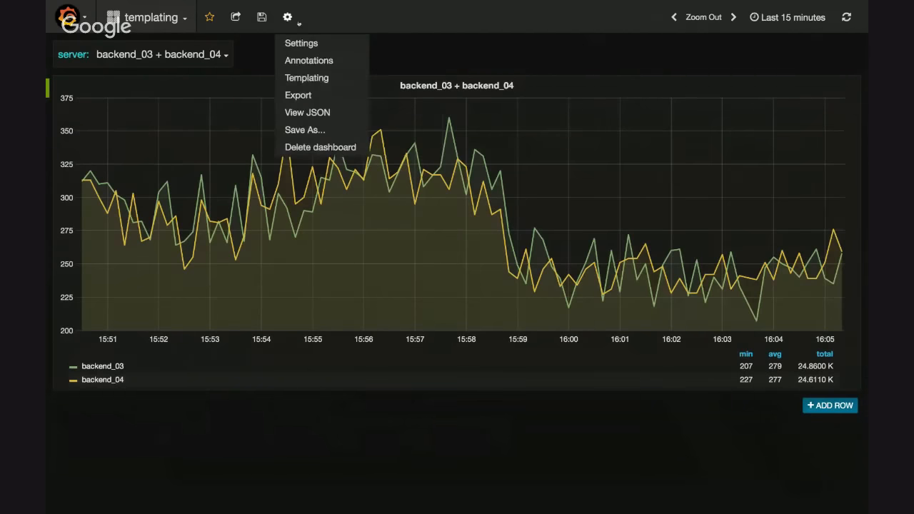
click(319, 78)
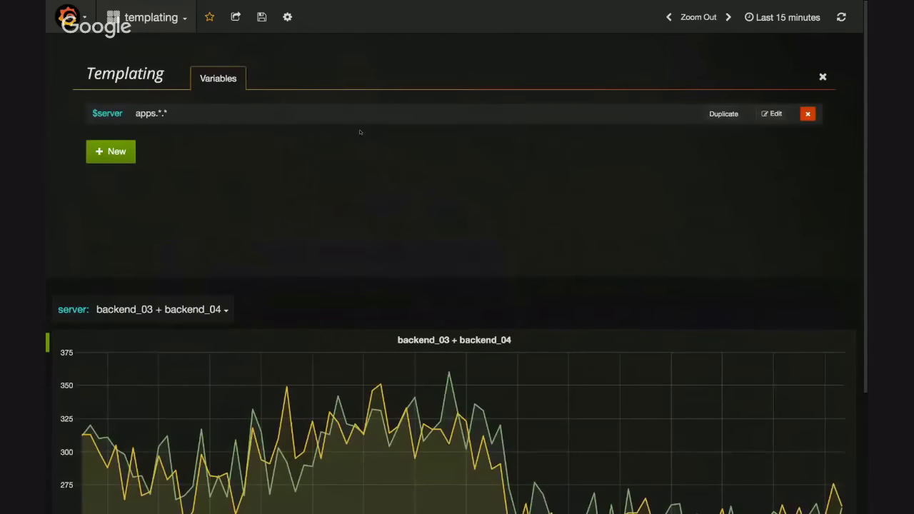
key(Escape)
Clear the server selection and choose backend_01, backend_03, backend_04 and web_server_03 instead
click(163, 55)
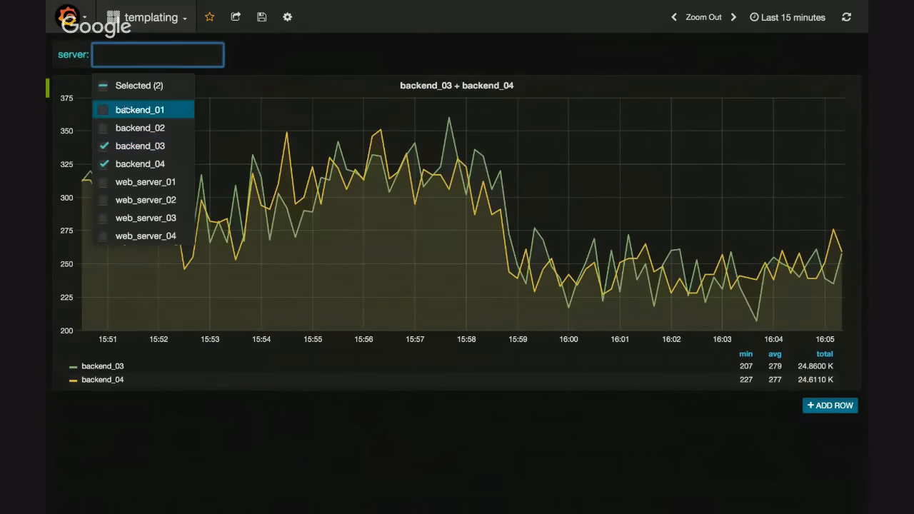
click(104, 86)
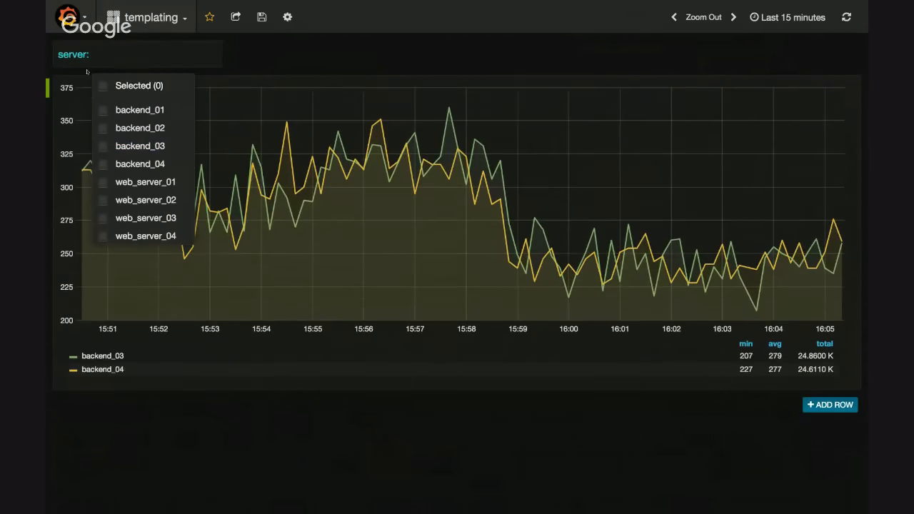
click(148, 165)
click(146, 146)
click(142, 110)
click(145, 218)
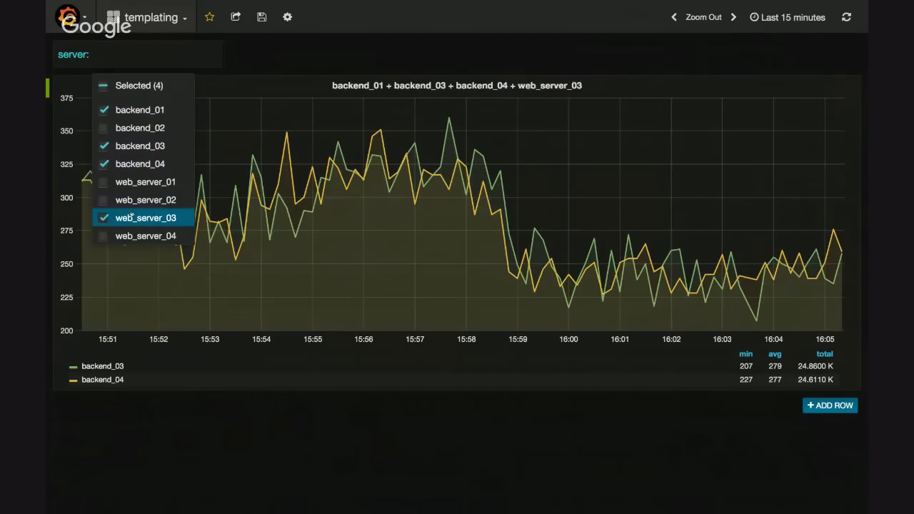
click(292, 68)
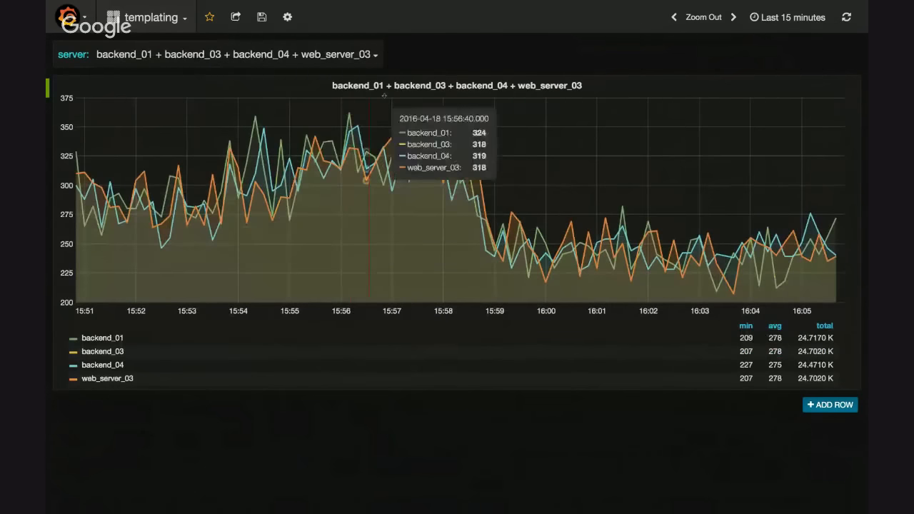
Deselect backend_01, backend_04 and web_server_03 so that only backend_03 stays selected for server
click(323, 57)
click(141, 110)
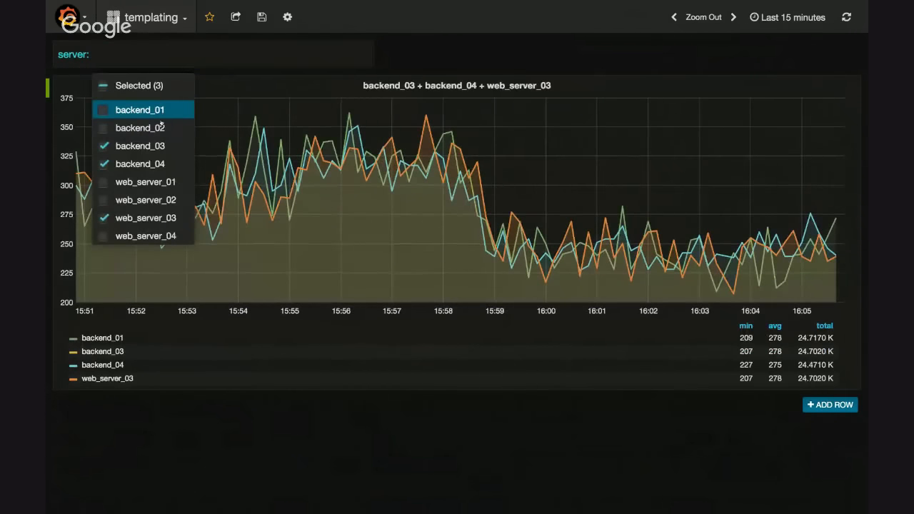
click(150, 160)
click(149, 218)
click(286, 61)
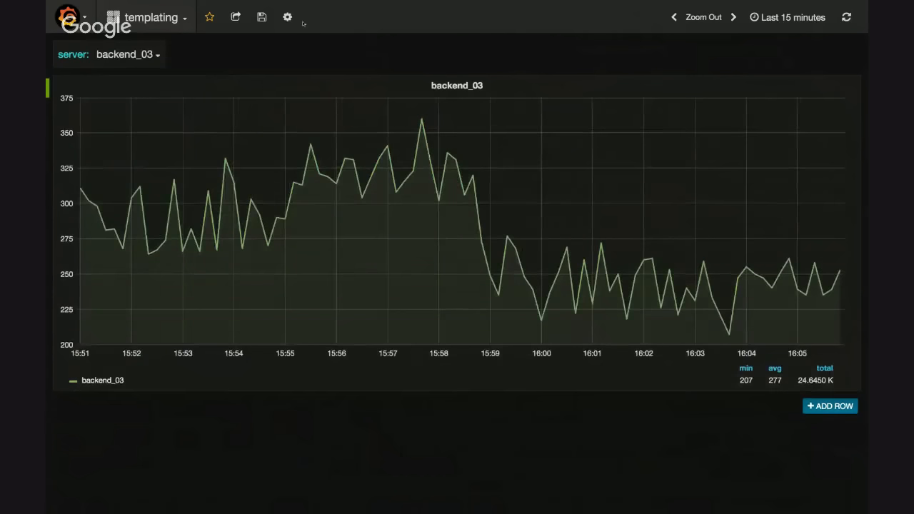
Open the $server variable for editing and enable its experimental value groups/tags feature
click(289, 17)
click(308, 78)
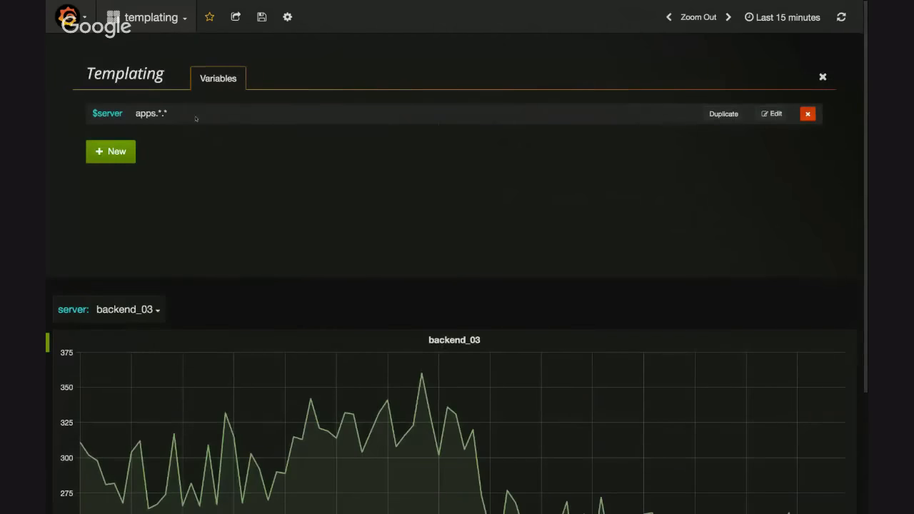
click(773, 115)
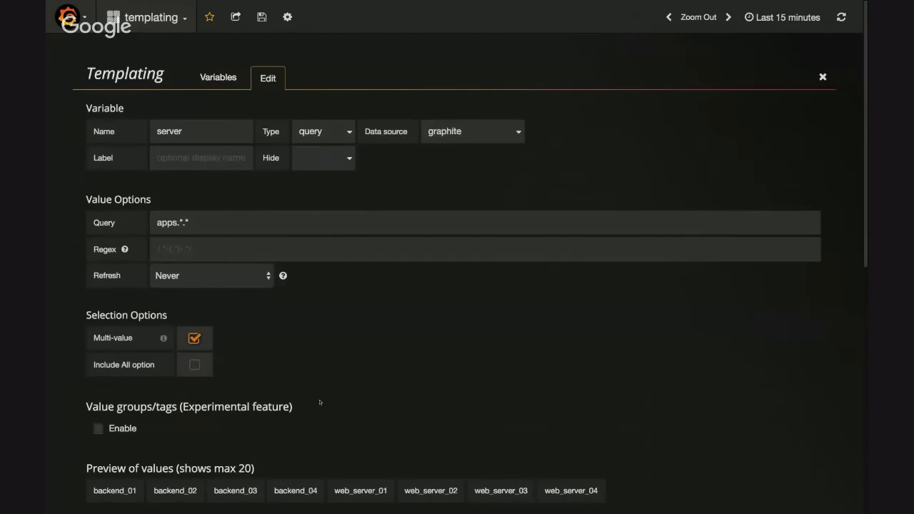
scroll(321, 293, down, 5)
scroll(183, 215, up, 1)
click(118, 178)
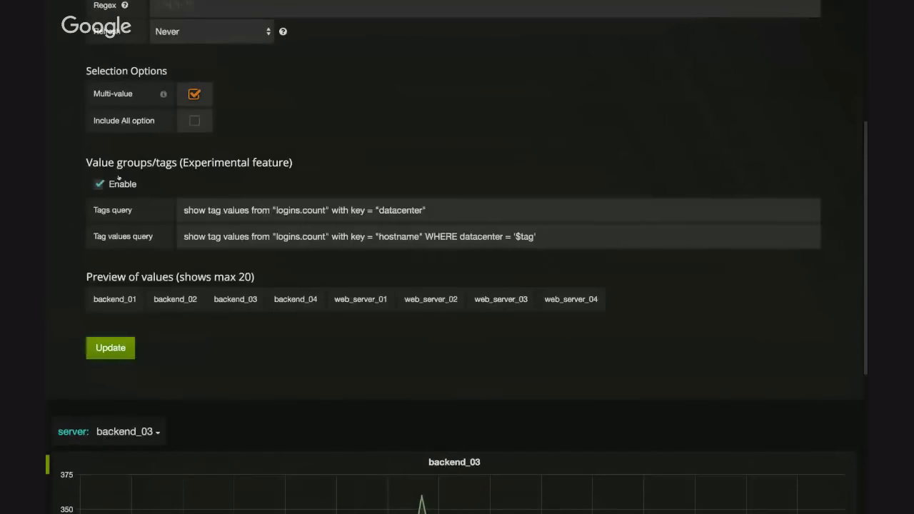
Clear the default Tags query and Tag values query of the server variable
drag(441, 211, 158, 211)
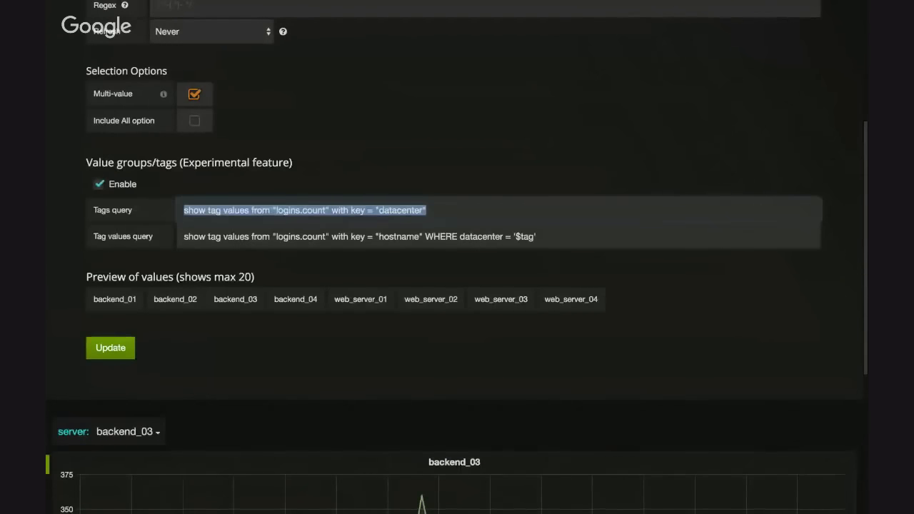
key(BackSpace)
drag(542, 236, 84, 239)
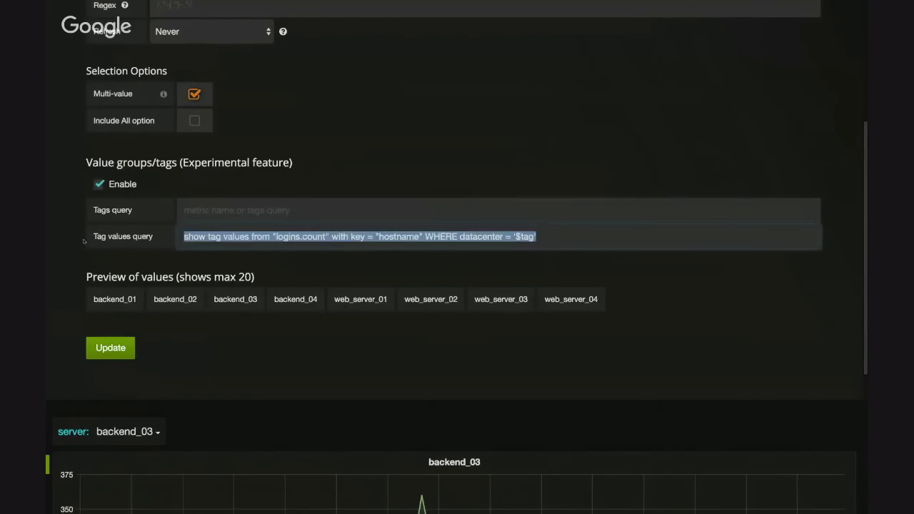
key(BackSpace)
Set the server variable's Tags query to apps.* by reusing its apps.*.* value query
click(153, 209)
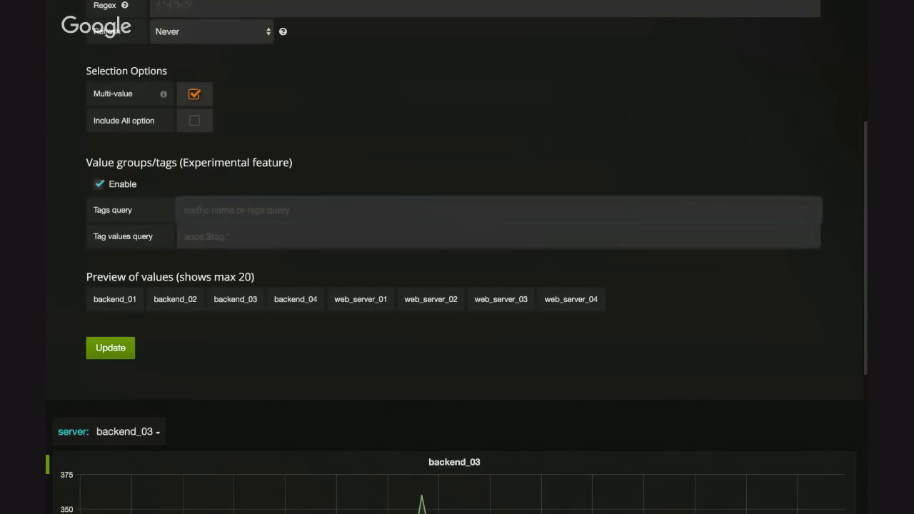
scroll(201, 207, up, 1)
drag(223, 31, 47, 35)
key(ctrl+c)
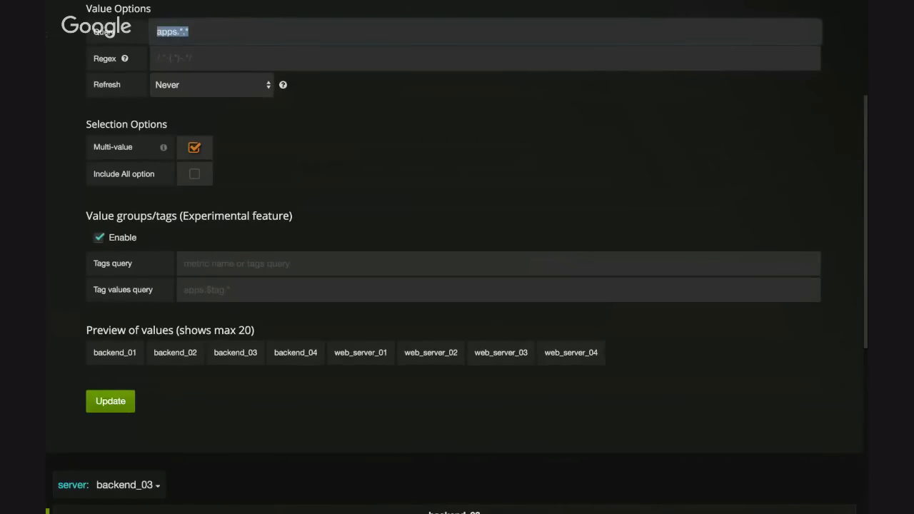
click(190, 265)
key(ctrl+v)
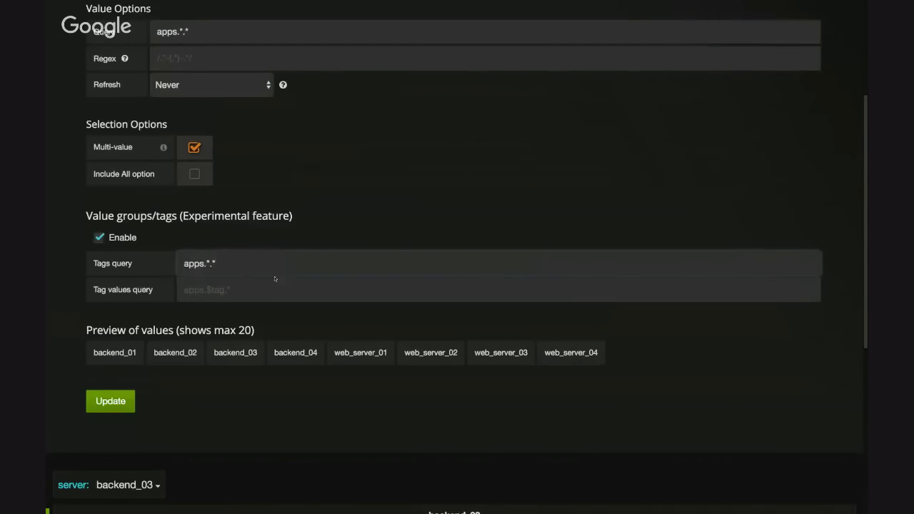
key(BackSpace)
key(BackSpace)
click(254, 288)
triple_click(226, 270)
click(226, 272)
drag(212, 265, 182, 262)
click(242, 264)
Set the Tag values query to apps.$tag.* and update the server variable
click(233, 296)
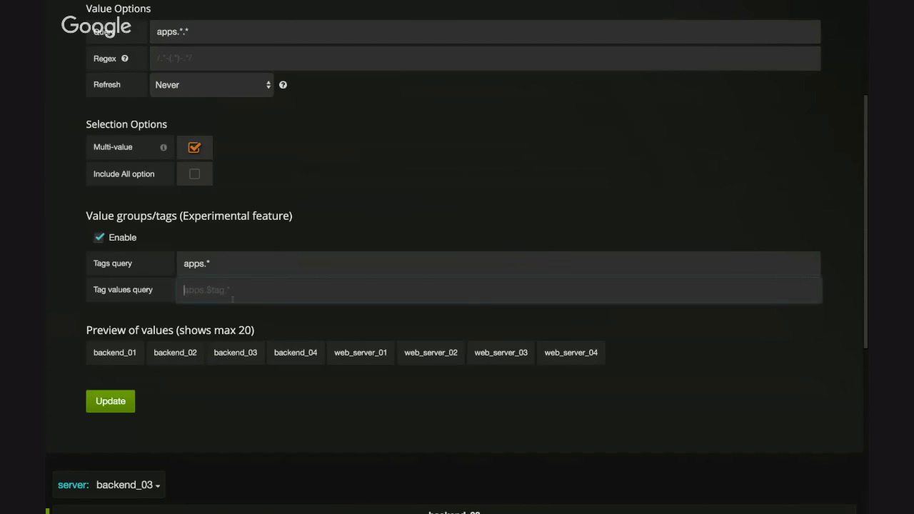
text(apps.$tag.*)
click(291, 411)
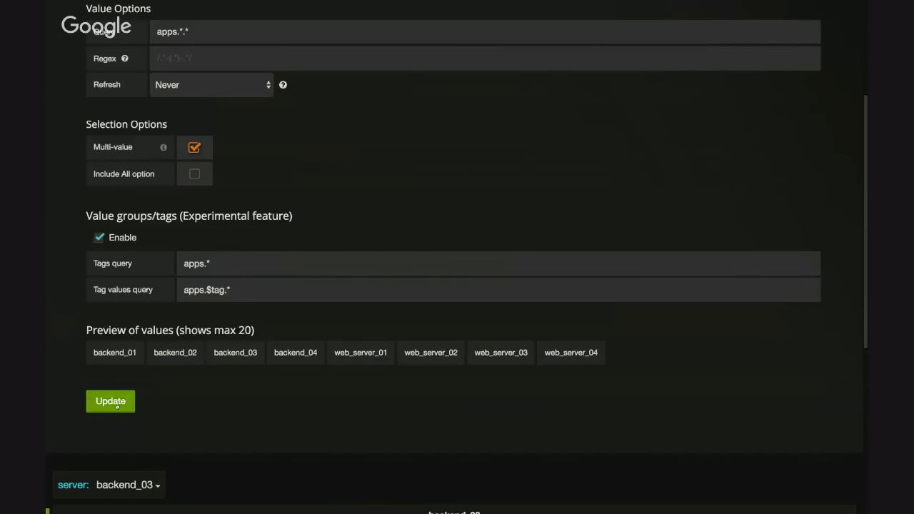
click(111, 401)
Select all backend servers through the backend tag in the server selection and apply it to the graph
click(126, 152)
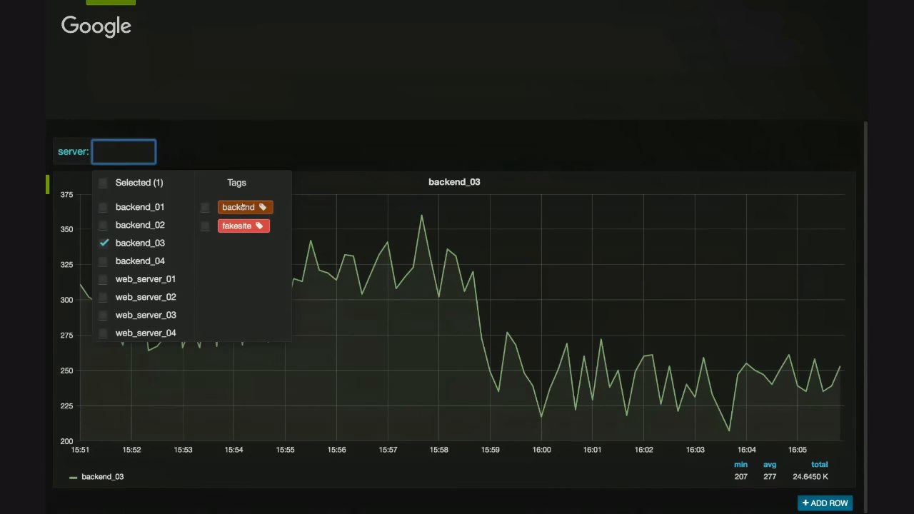
click(243, 207)
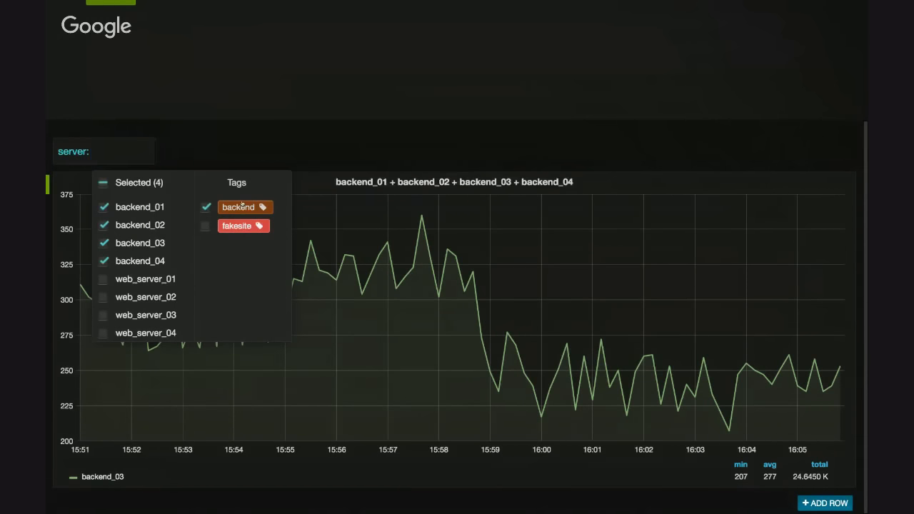
click(277, 123)
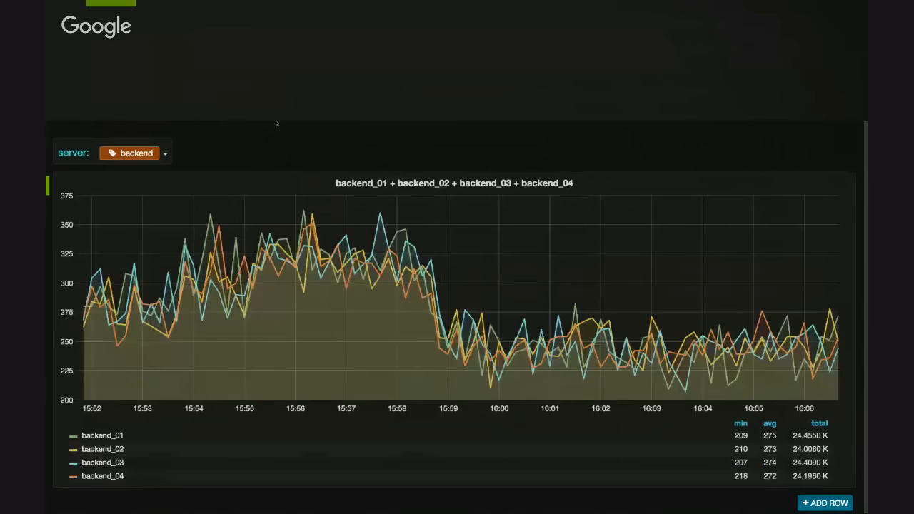
Replace the backend tag with the fakesite tag in the server selection and apply it to the graph
click(131, 153)
click(240, 208)
click(233, 227)
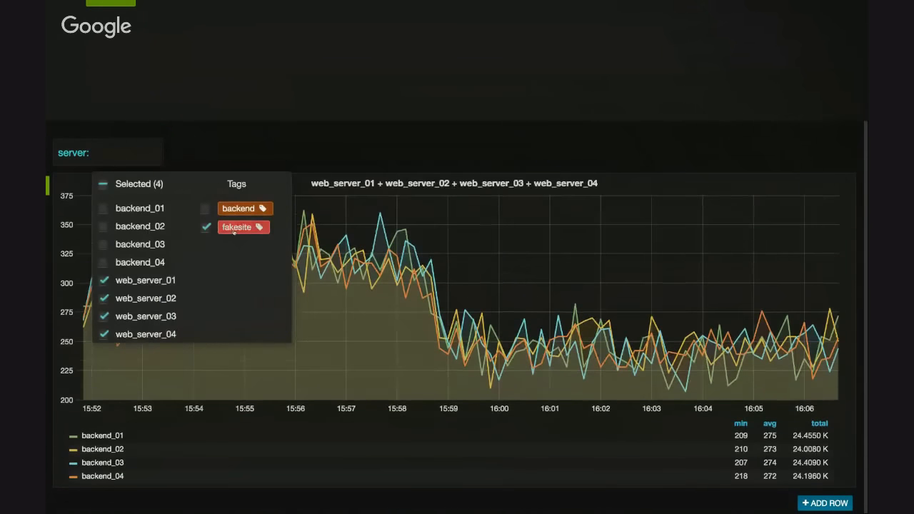
click(284, 144)
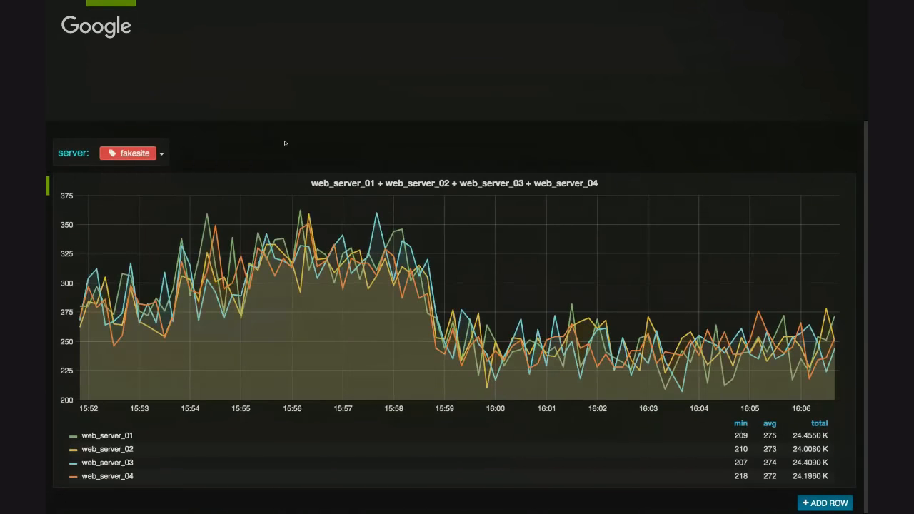
Review the server variable's Tags query and Tag values query, then compare them with the tags offered in the server selection
scroll(284, 143, up, 3)
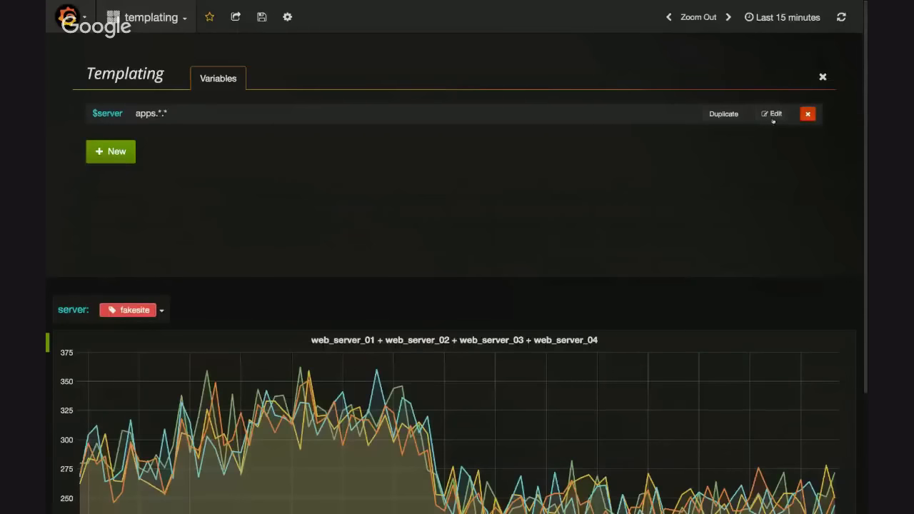
click(773, 114)
scroll(772, 118, down, 3)
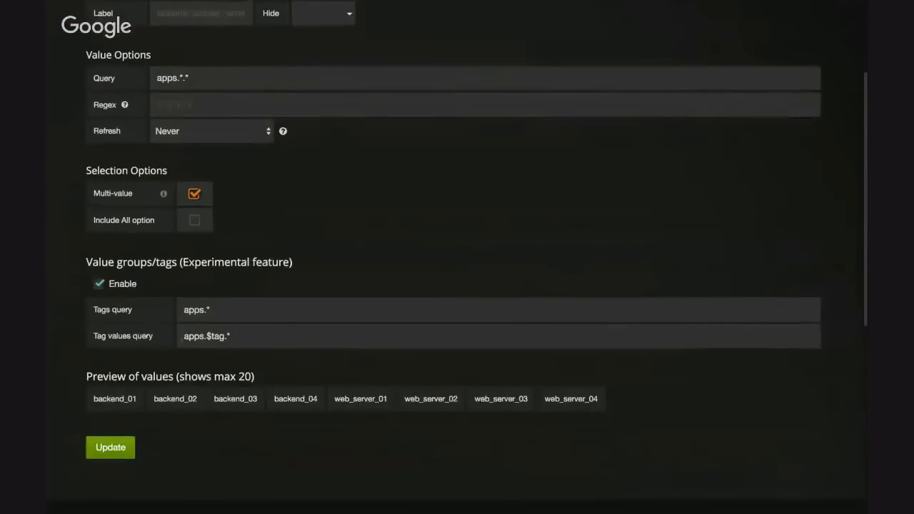
drag(183, 310, 213, 310)
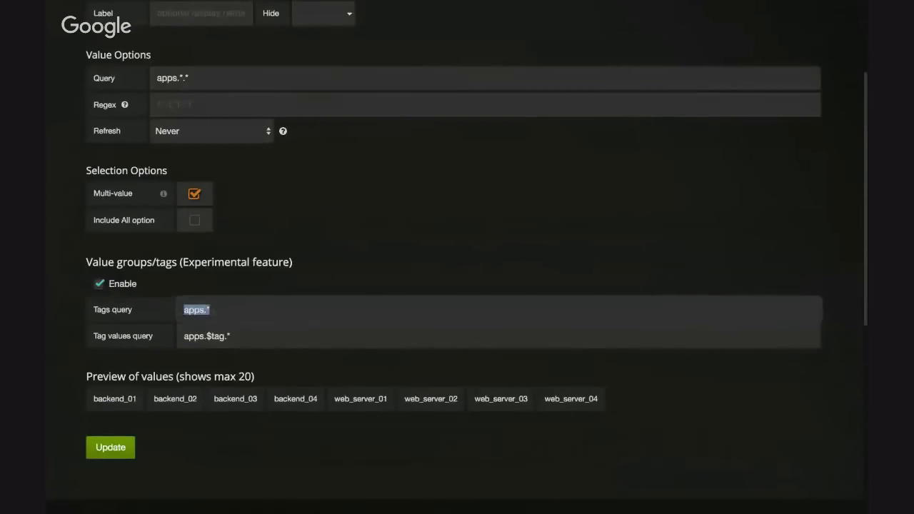
click(213, 310)
click(200, 411)
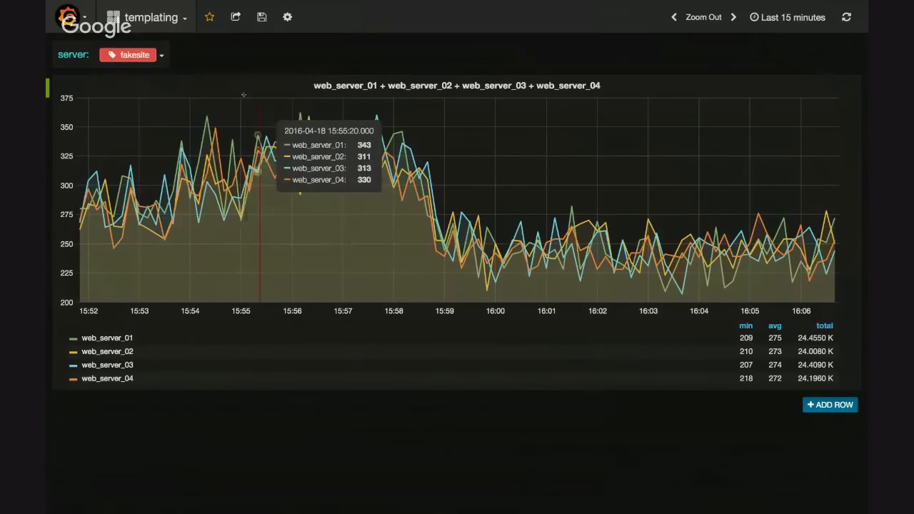
click(132, 54)
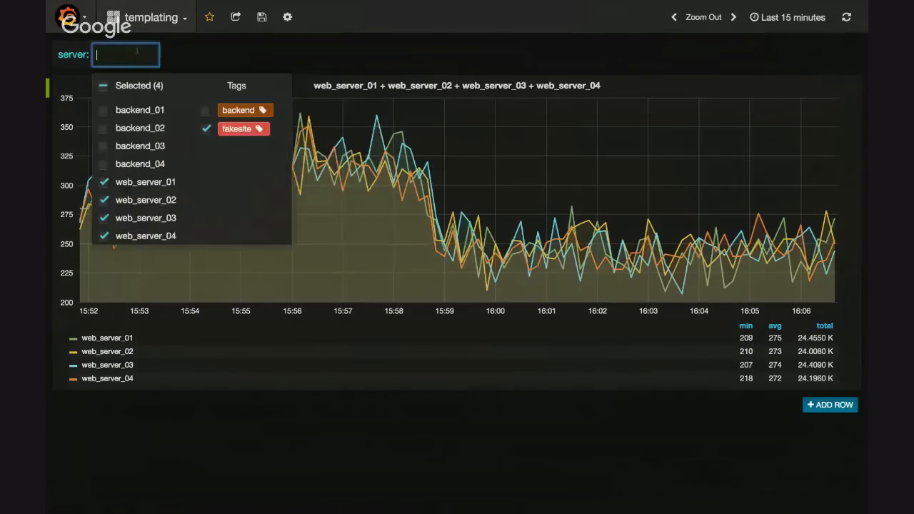
click(296, 39)
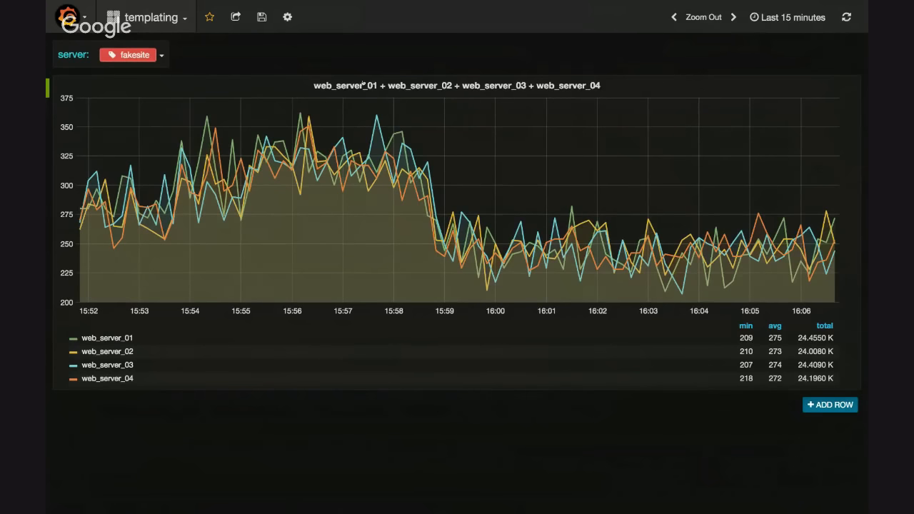
Open the $server variable for editing and filter its values with the regex /backend/
click(287, 17)
click(296, 77)
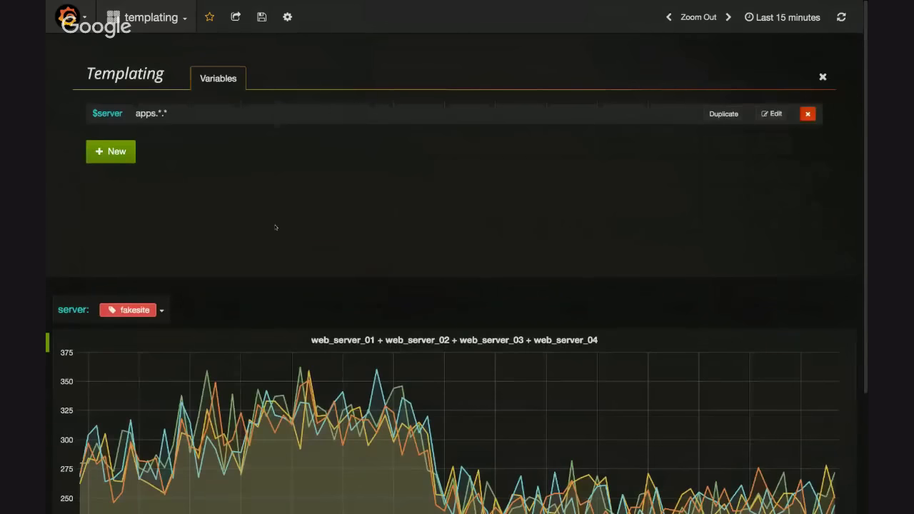
click(772, 115)
scroll(438, 305, down, 2)
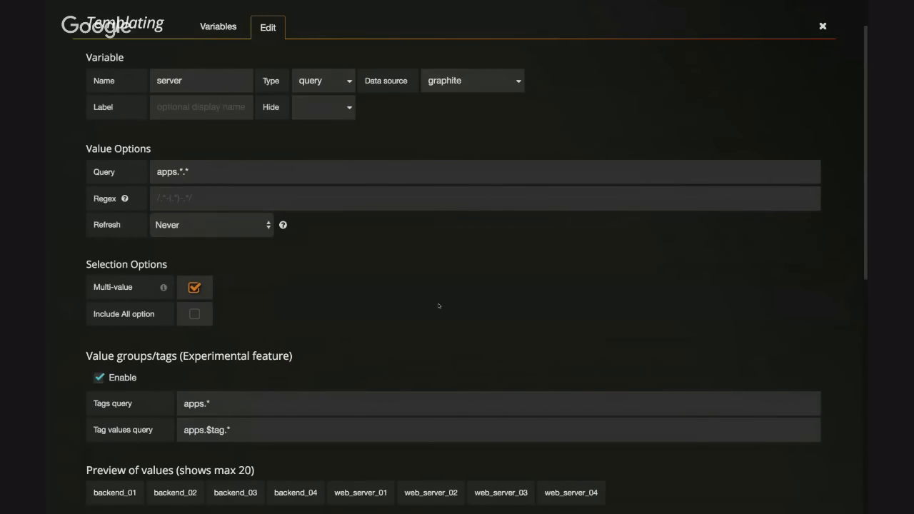
click(201, 201)
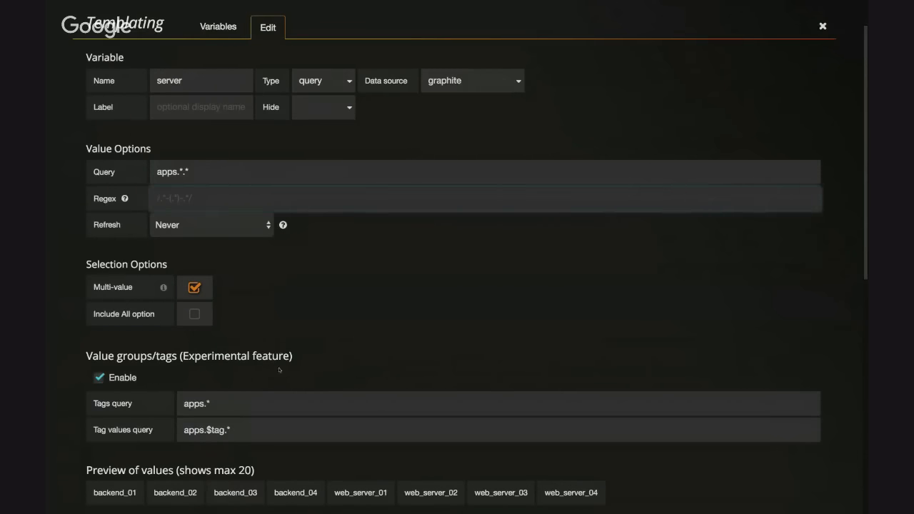
scroll(279, 369, down, 2)
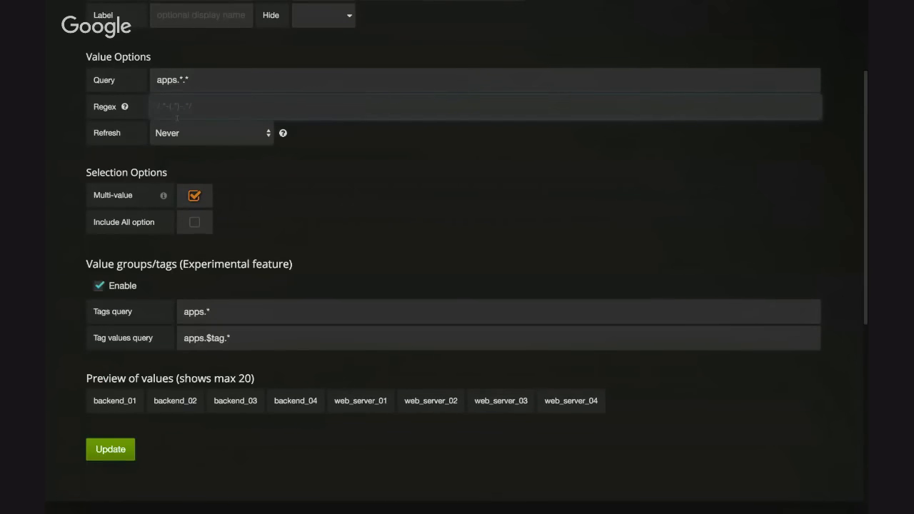
text(/backend)
key(BackSpace)
key(BackSpace)
key(BackSpace)
text(end)
key(BackSpace)
key(BackSpace)
key(BackSpace)
key(BackSpace)
key(BackSpace)
key(BackSpace)
key(BackSpace)
text(backend/)
click(264, 239)
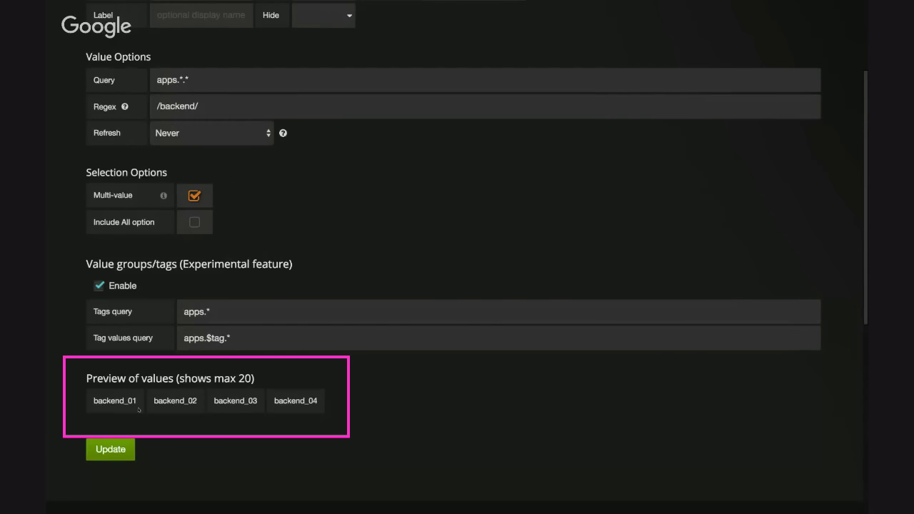
Clear the regex filter, update the server variable and close the templating settings
drag(200, 107, 91, 107)
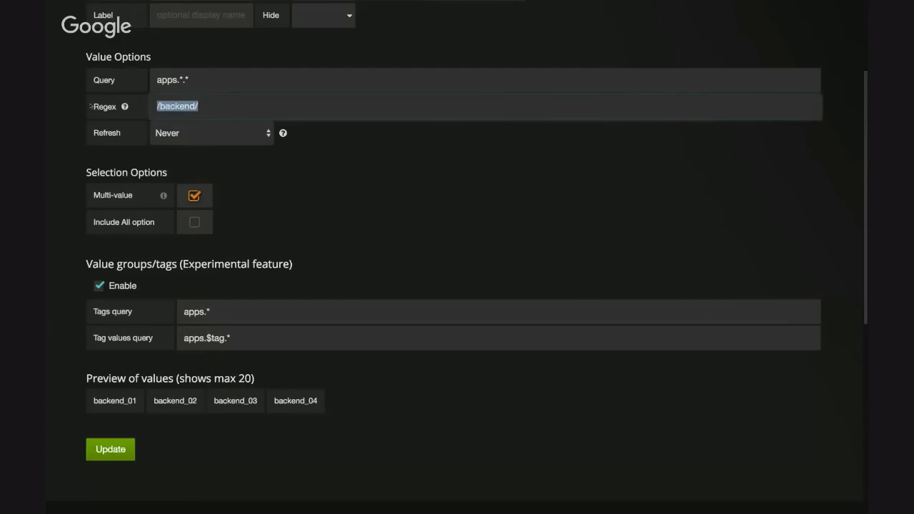
key(BackSpace)
click(370, 215)
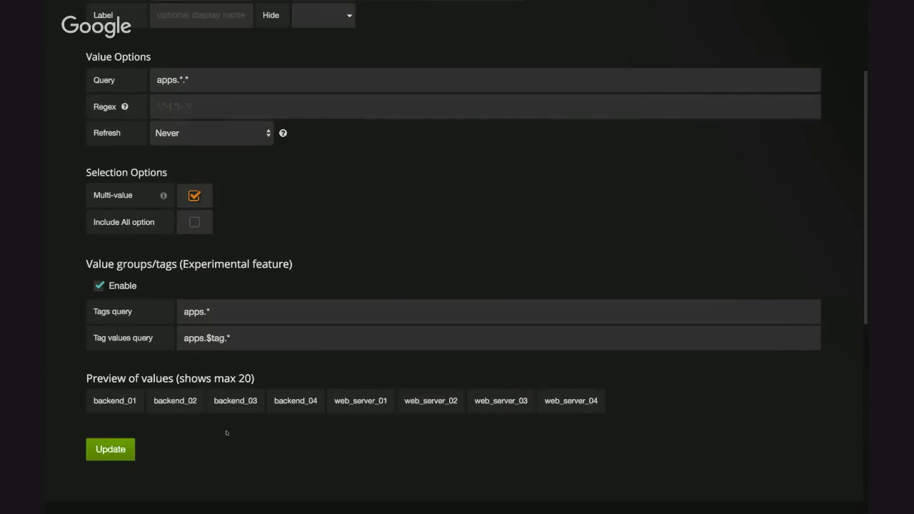
click(111, 449)
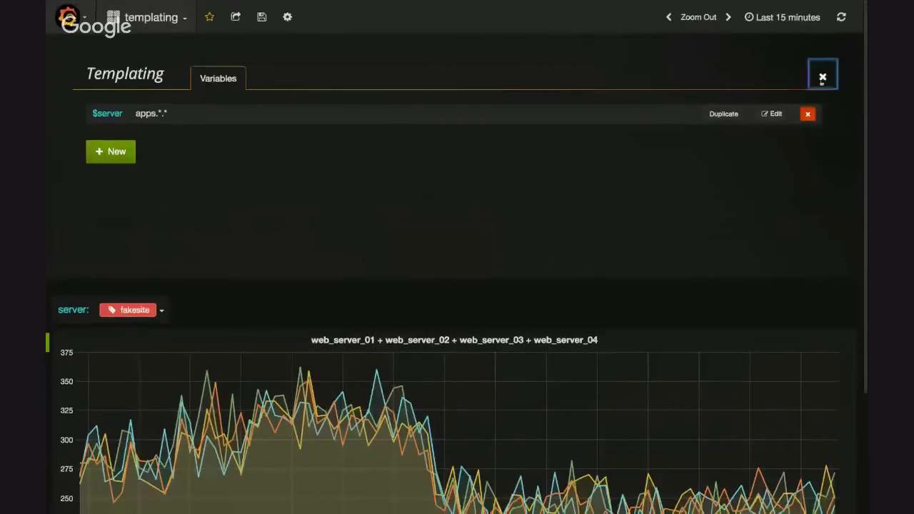
click(822, 78)
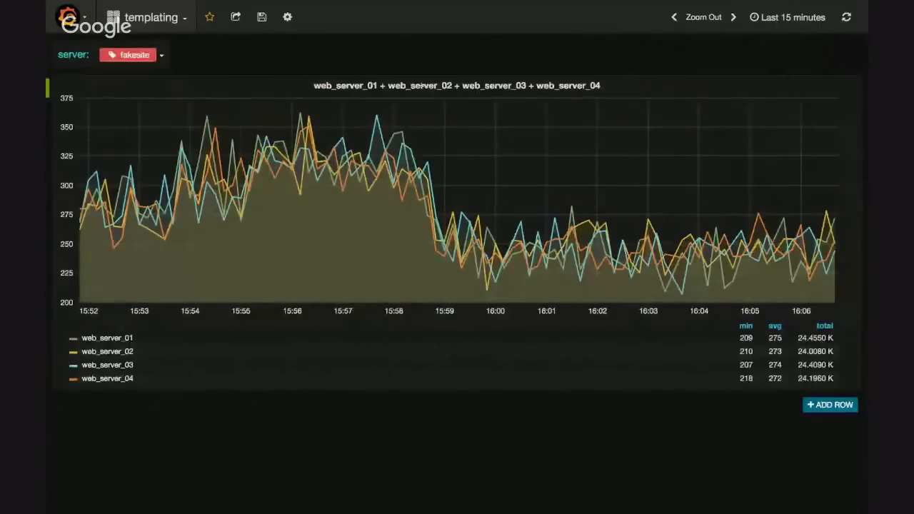
Open the graph panel for editing and change the server selection to backend_01 only
click(422, 83)
click(442, 65)
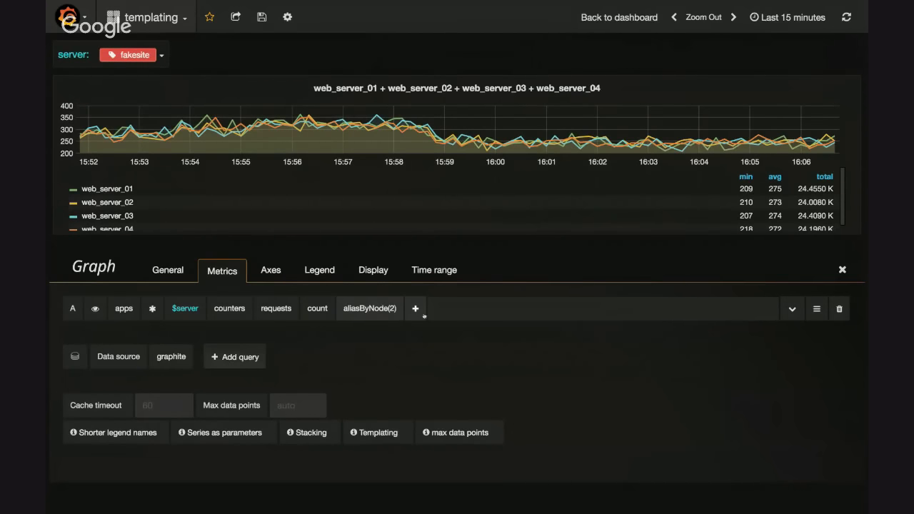
click(139, 56)
click(105, 85)
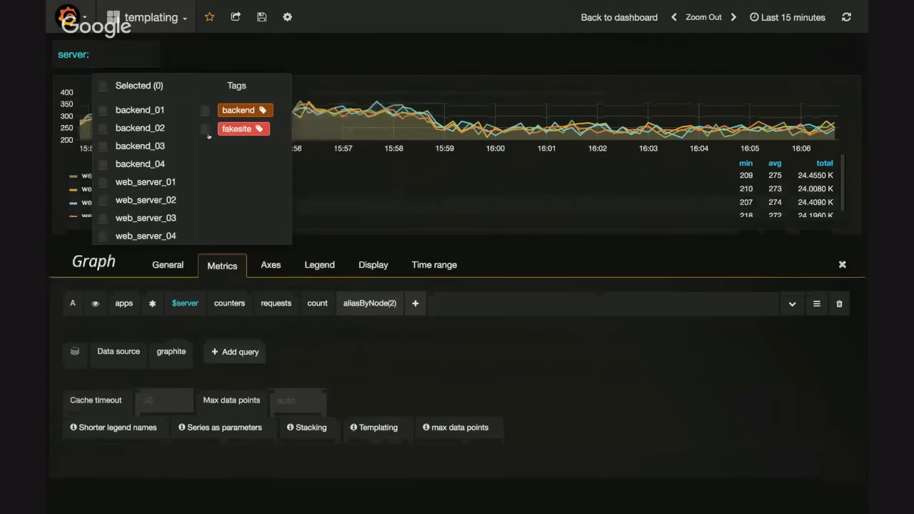
click(114, 109)
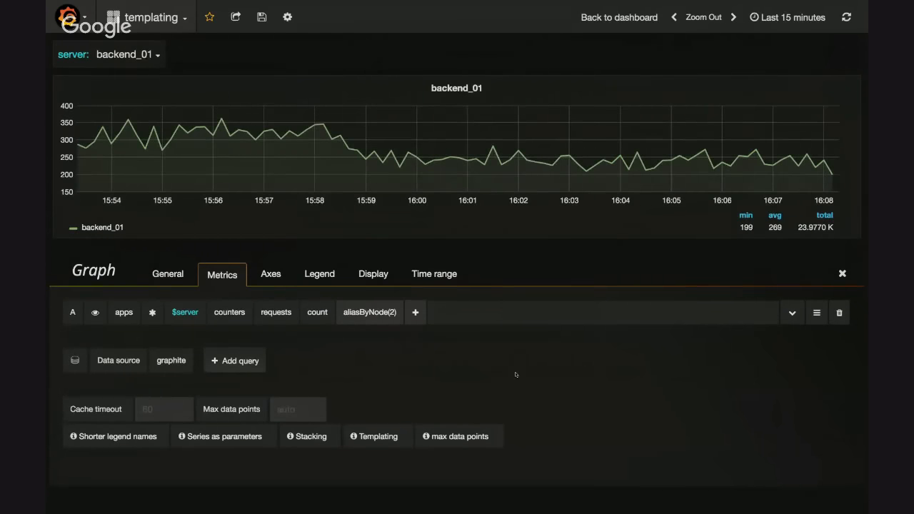
Set the graph panel to repeat for the server variable with a minimum span of 3, and return to the dashboard
click(168, 273)
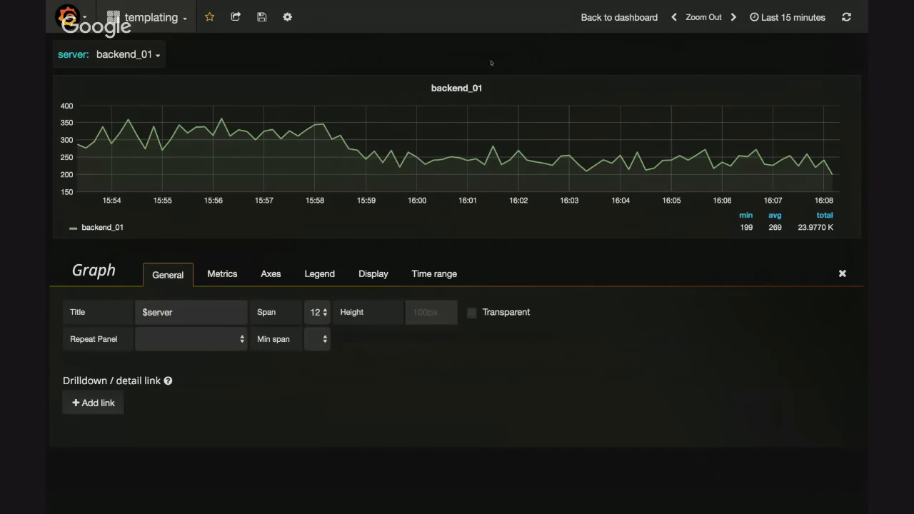
key(Escape)
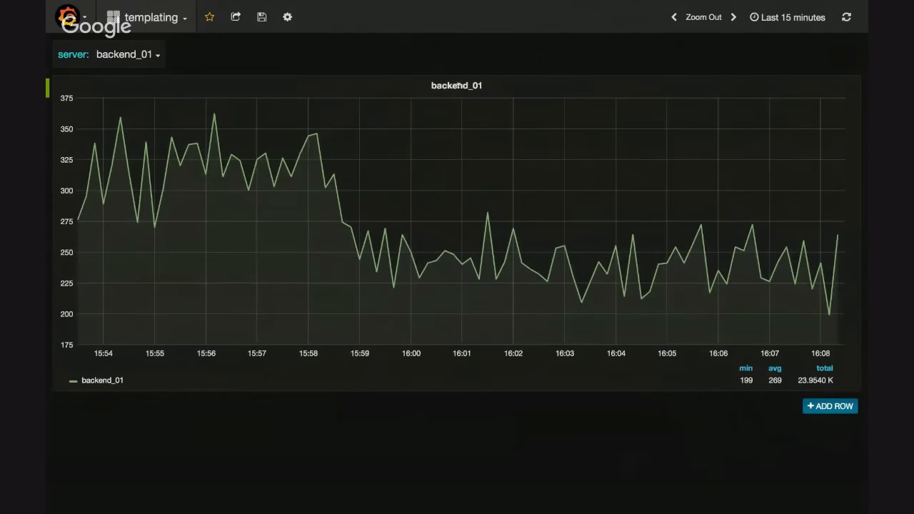
click(458, 85)
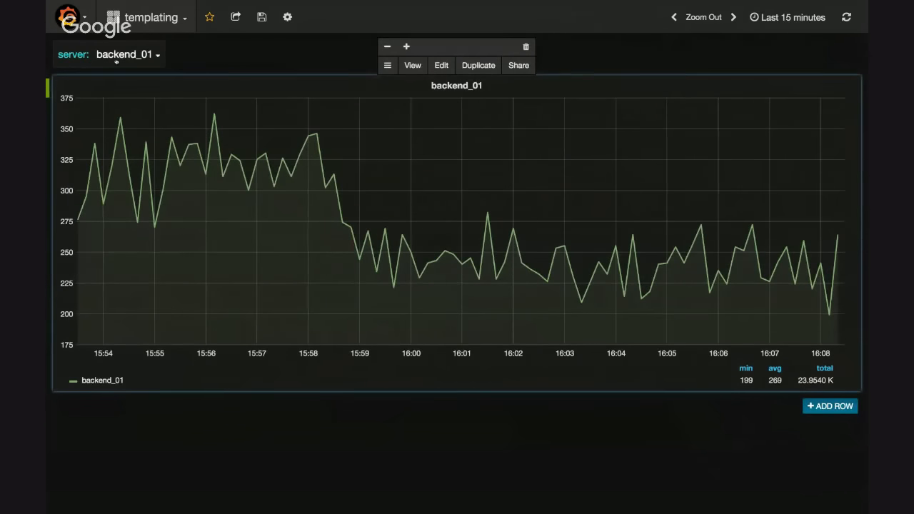
click(450, 83)
click(441, 65)
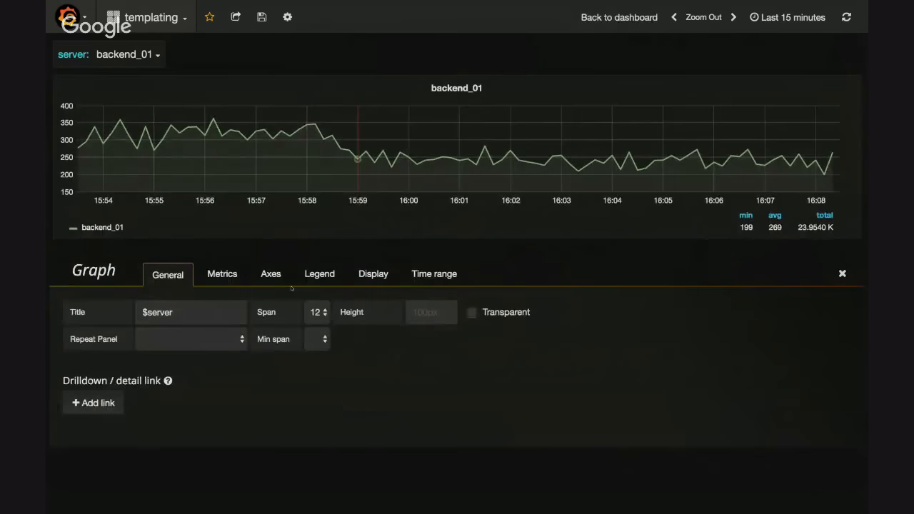
click(205, 349)
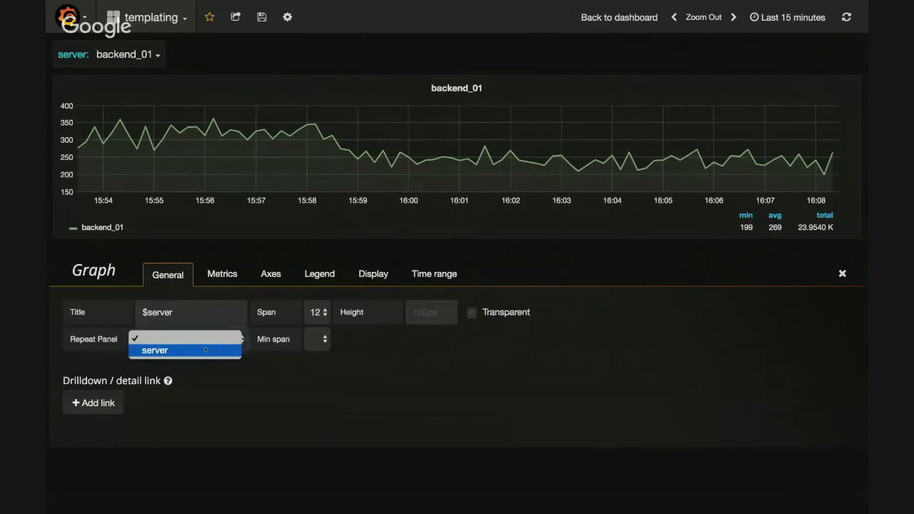
click(206, 350)
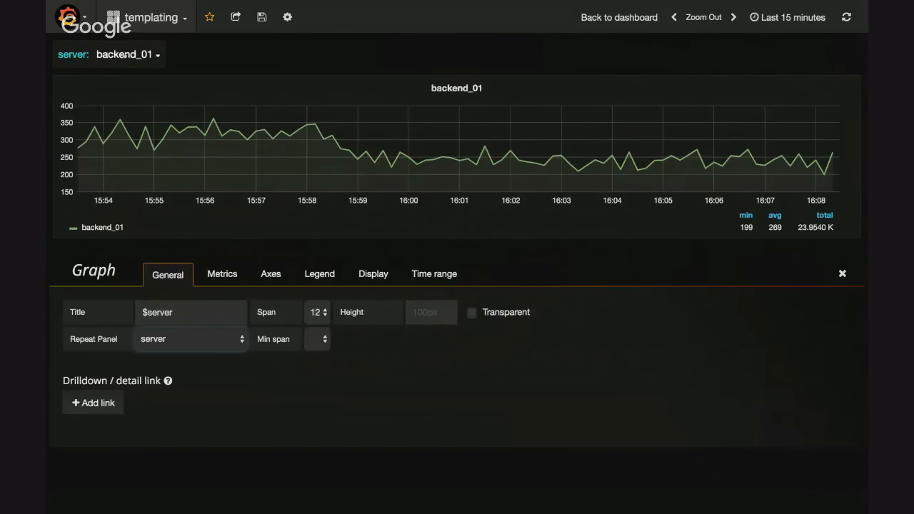
click(325, 337)
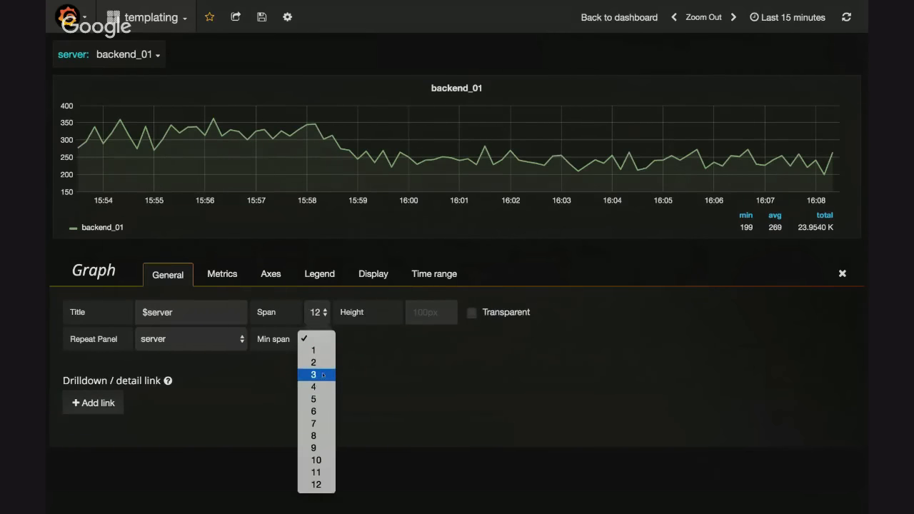
click(319, 375)
key(Escape)
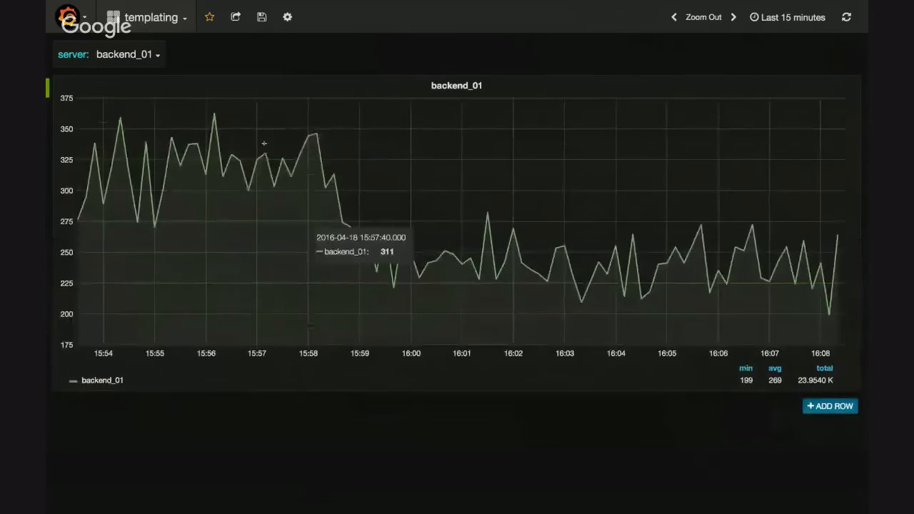
Add backend_02, backend_03, backend_04, web_server_01 and web_server_02 to the server selection and check the repeated panels
click(125, 55)
click(140, 128)
click(140, 145)
click(140, 164)
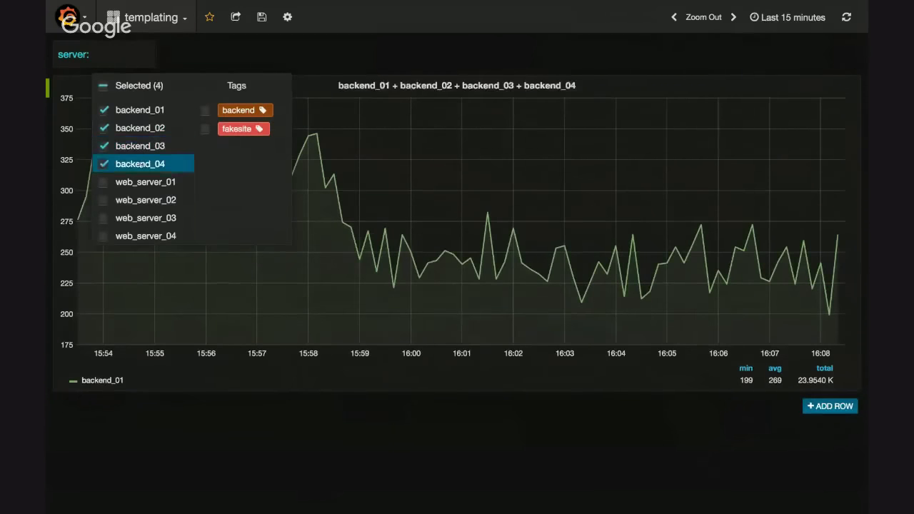
click(141, 182)
click(146, 200)
click(342, 50)
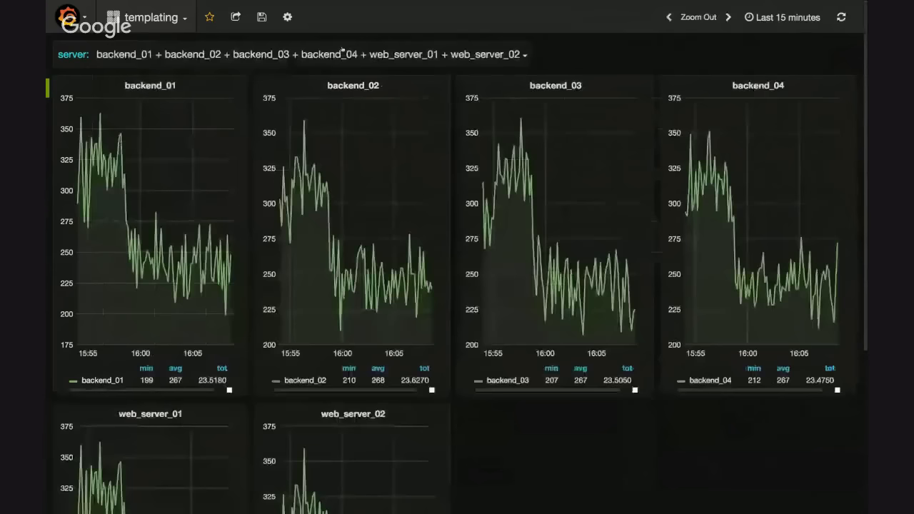
scroll(371, 257, down, 3)
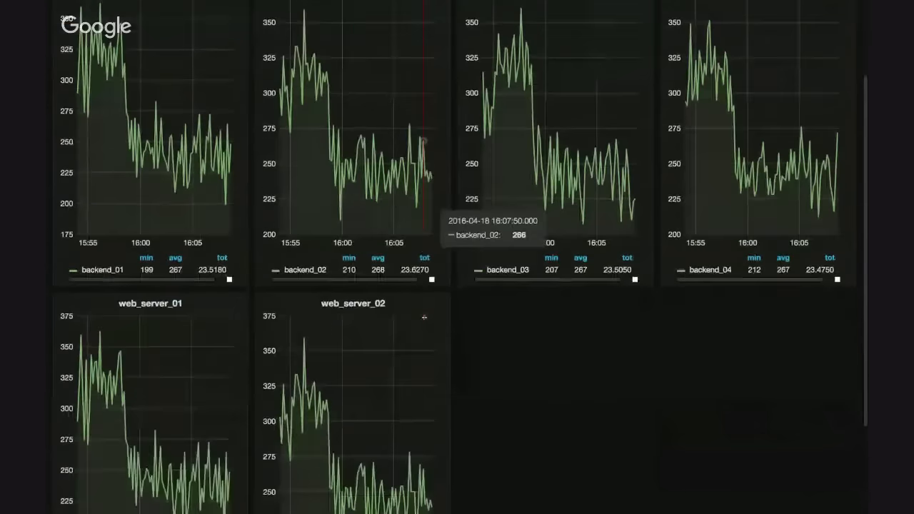
scroll(371, 255, up, 3)
Remove backend_04, web_server_01 and web_server_02 from the server selection
click(296, 56)
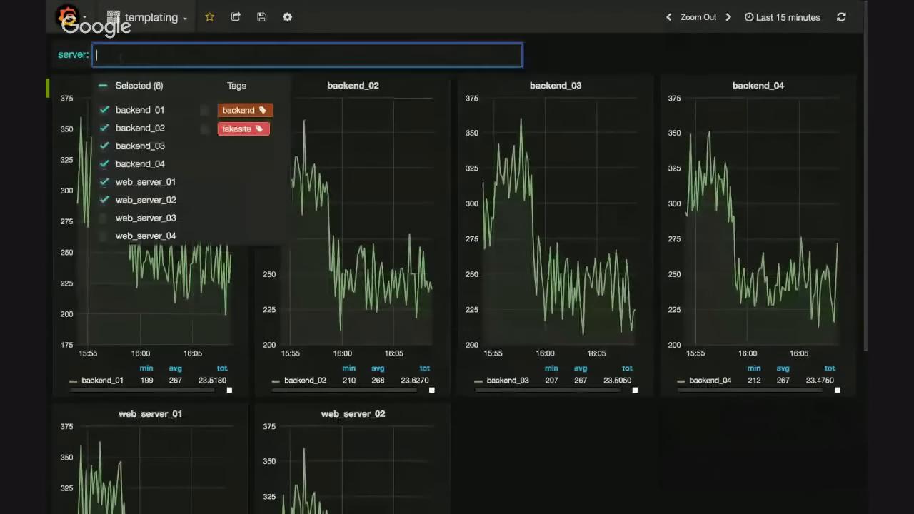
click(140, 164)
click(137, 182)
click(143, 200)
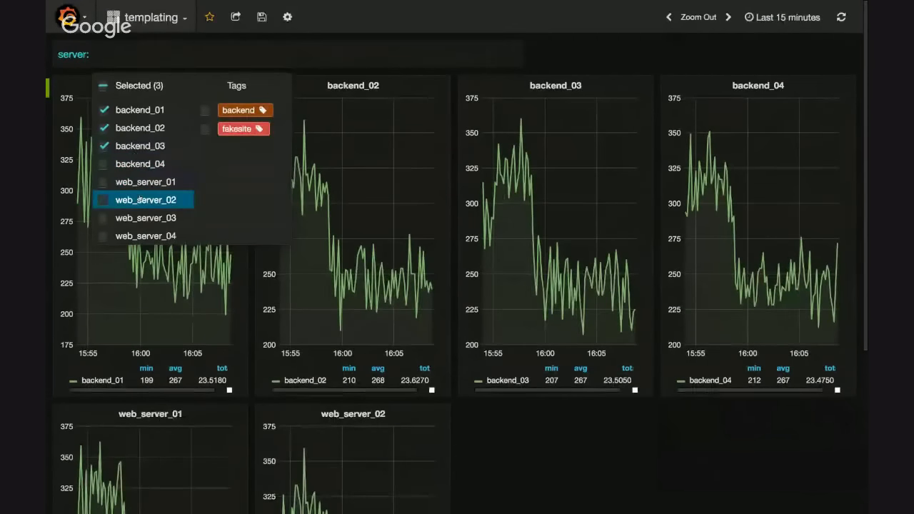
click(368, 35)
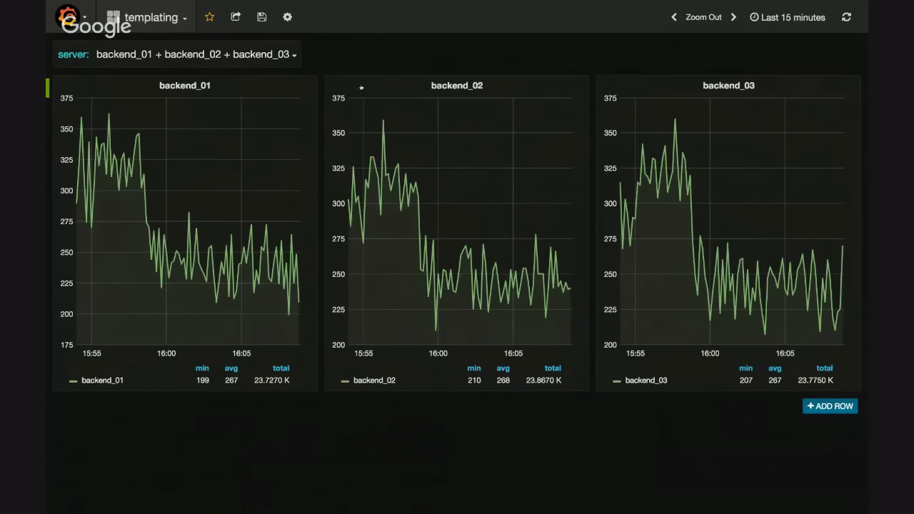
click(140, 22)
click(140, 22)
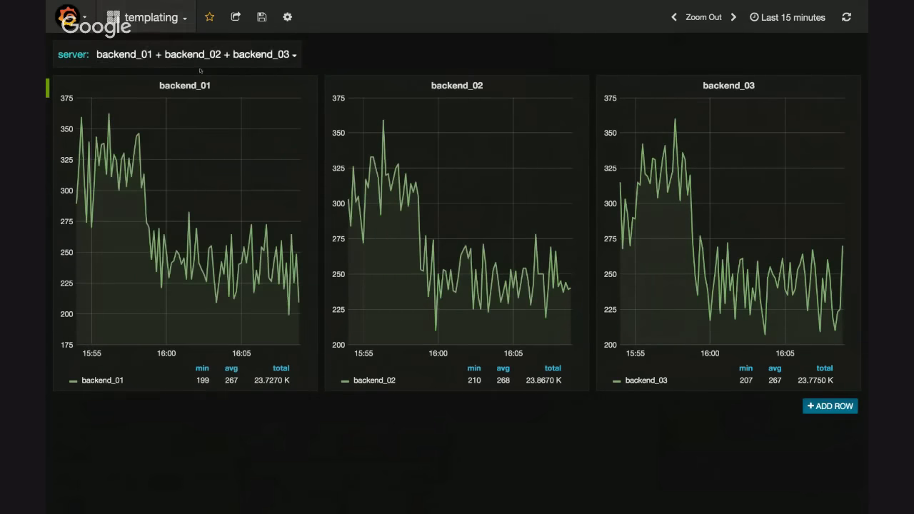
Open the backend_01 panel for editing and switch its metrics query to the text editor
click(184, 85)
click(164, 67)
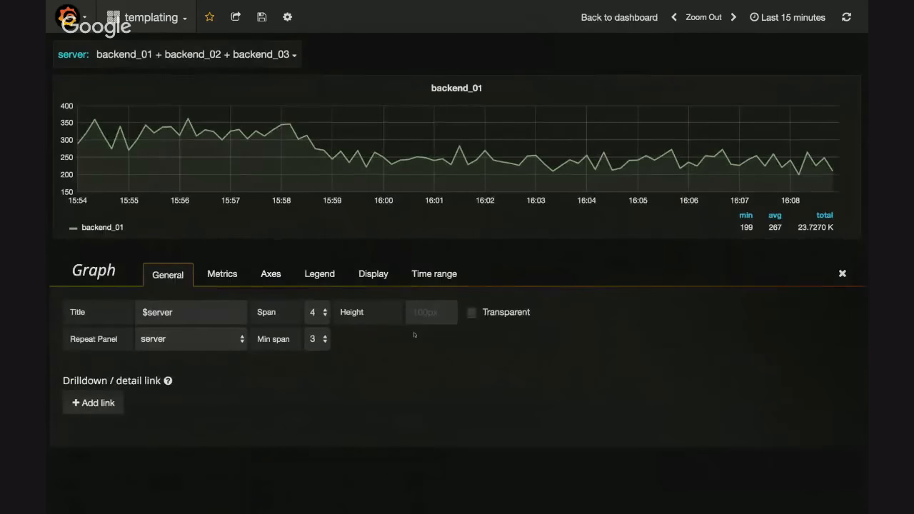
click(271, 275)
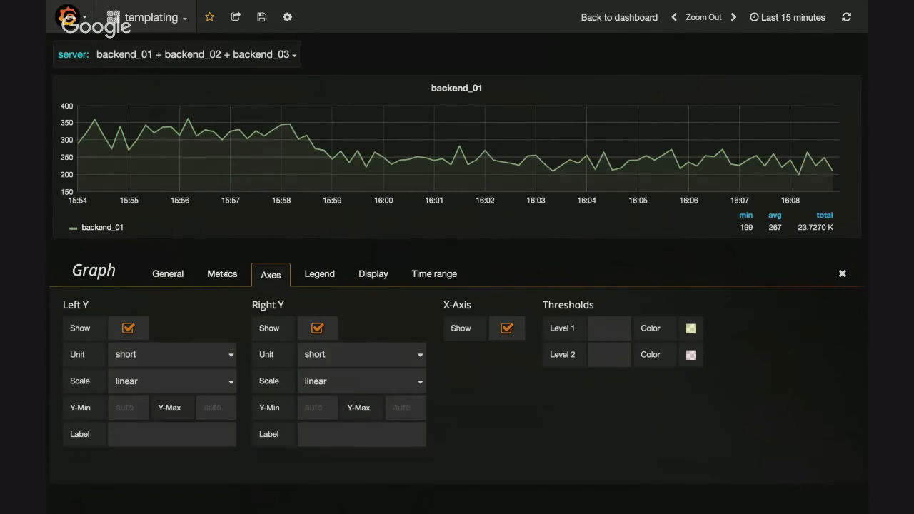
click(222, 275)
click(817, 312)
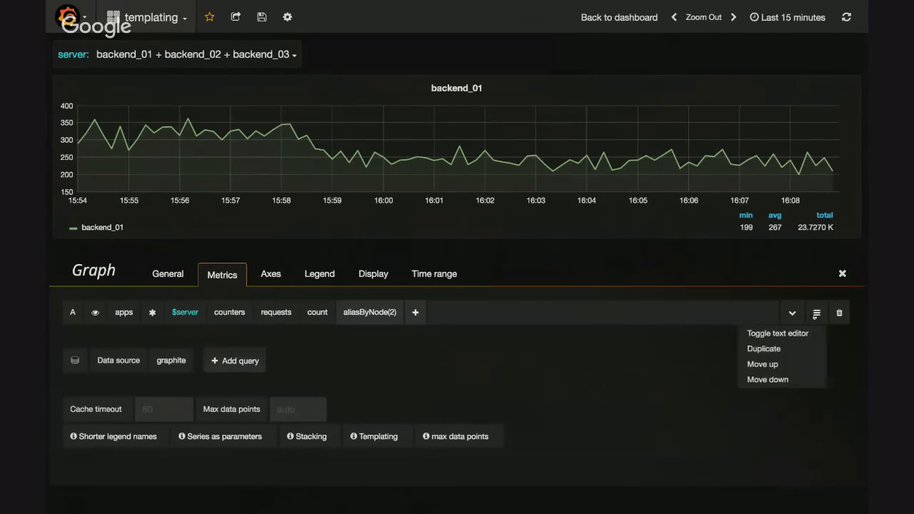
click(802, 333)
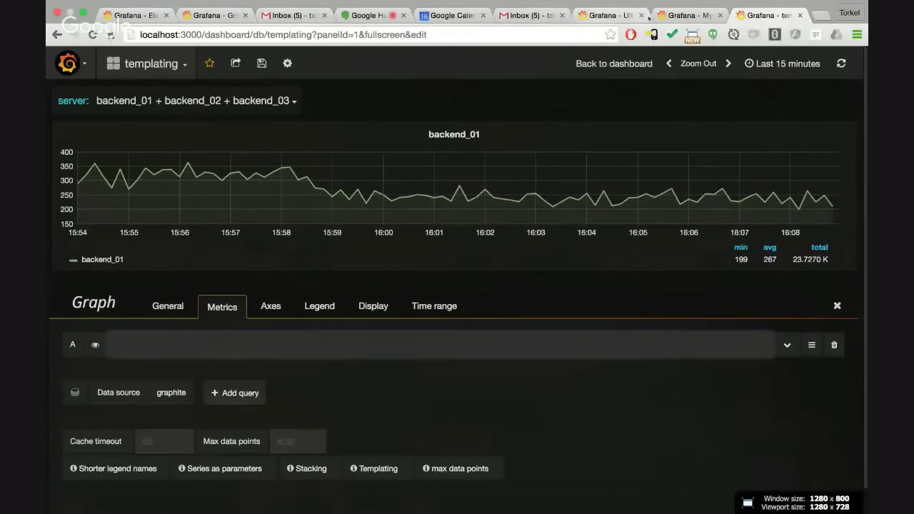
Switch to the browser tab with the Ultimate Graphite Query Guide and open the Annotations dashboard from there in full screen
click(643, 16)
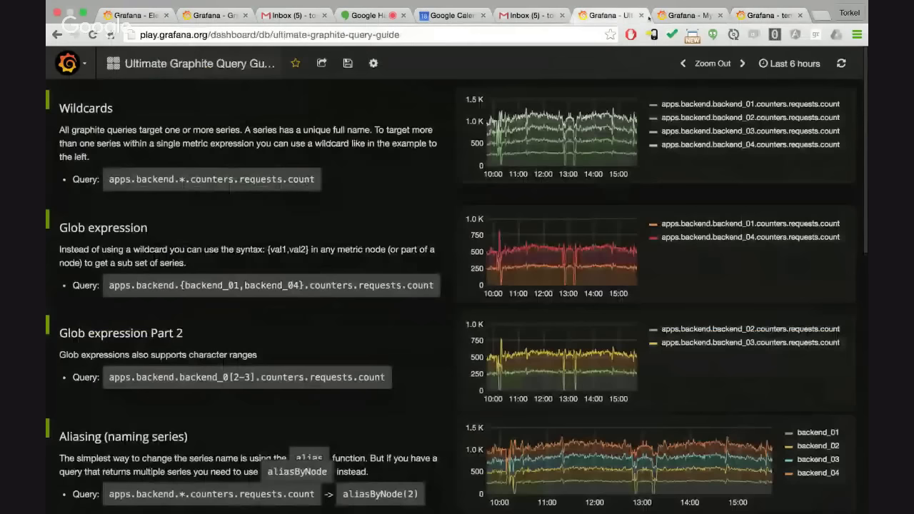
click(653, 16)
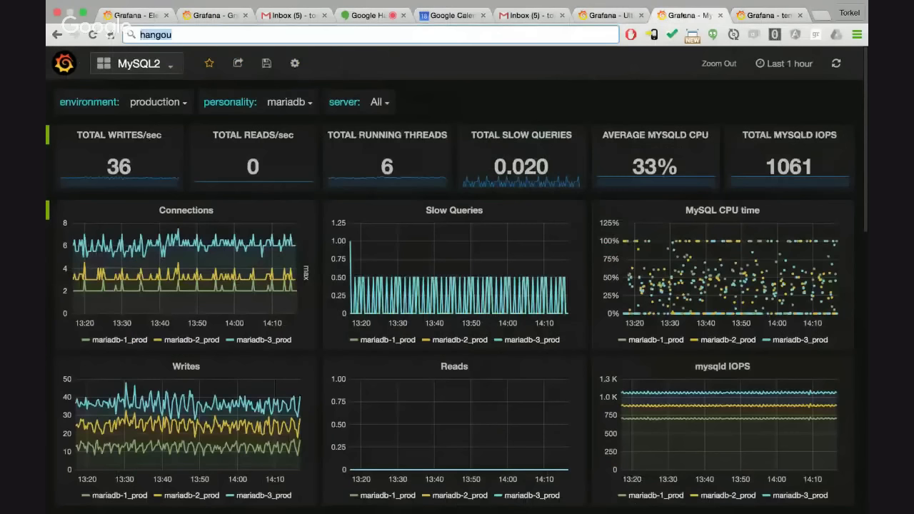
click(608, 18)
key(super+shift+f)
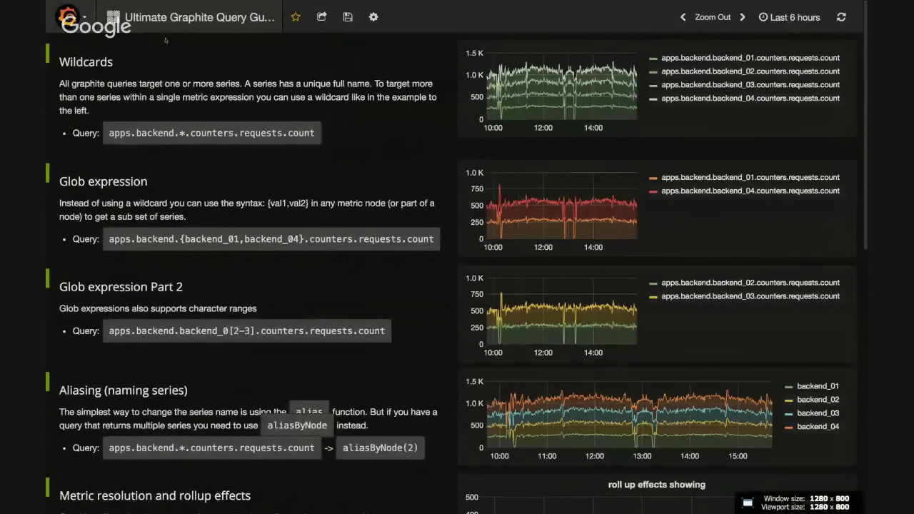
click(172, 18)
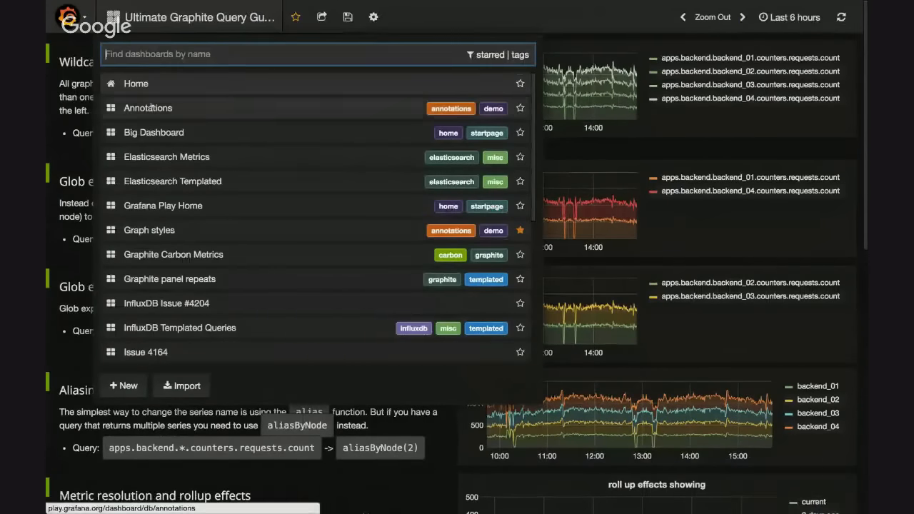
click(147, 108)
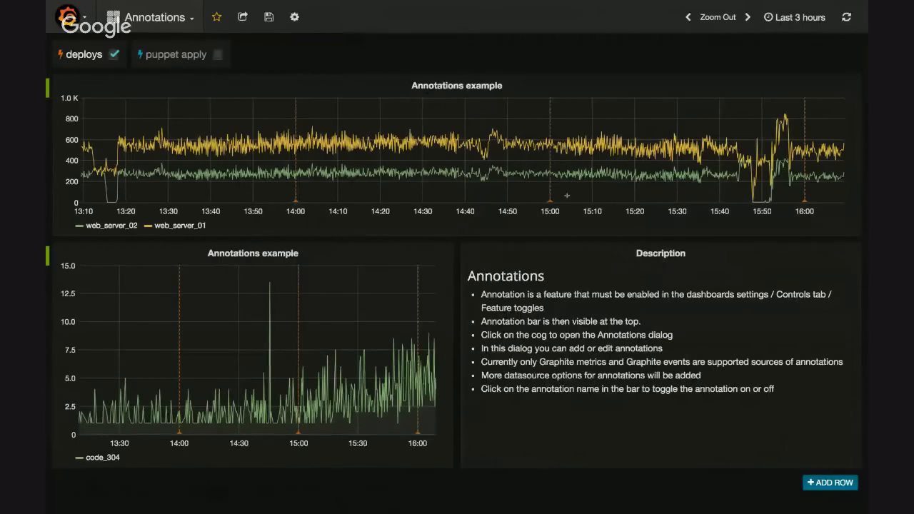
Check the 15:00 annotation marker on the upper graph, and open the deploys annotation for editing
mouse_move(549, 203)
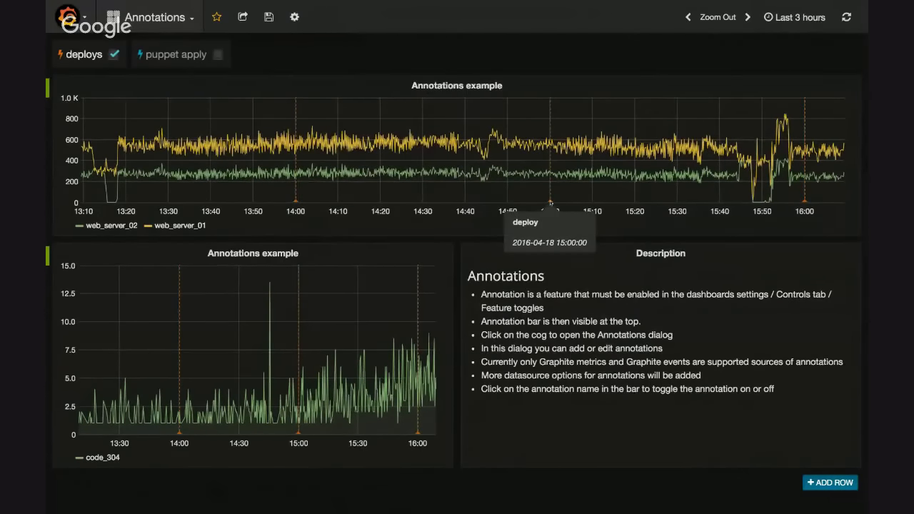
click(295, 19)
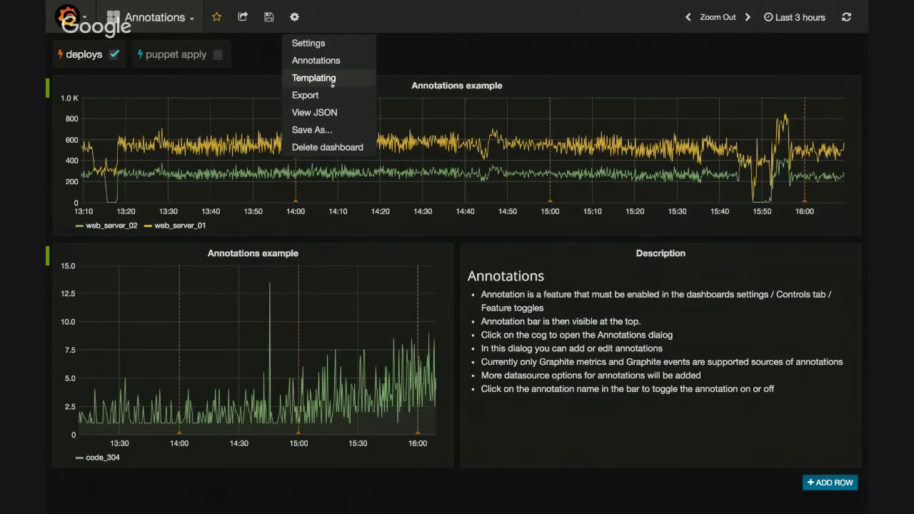
click(316, 60)
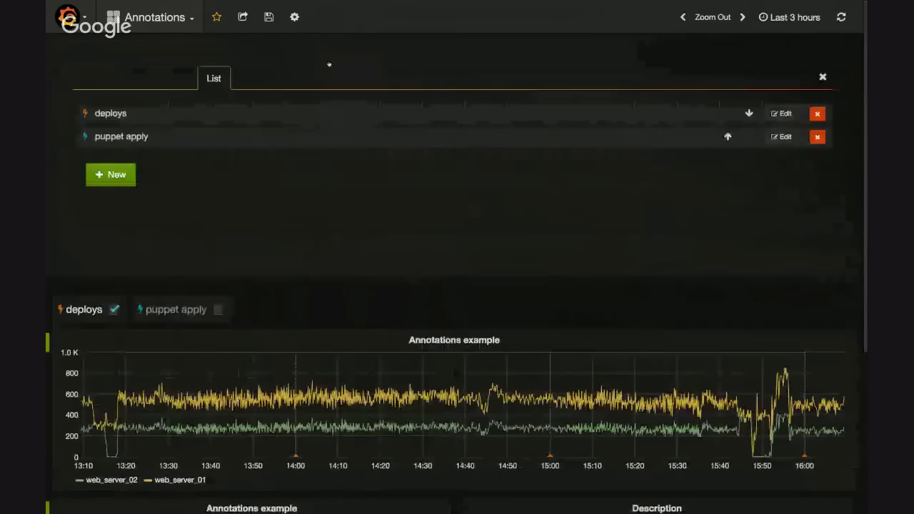
click(781, 113)
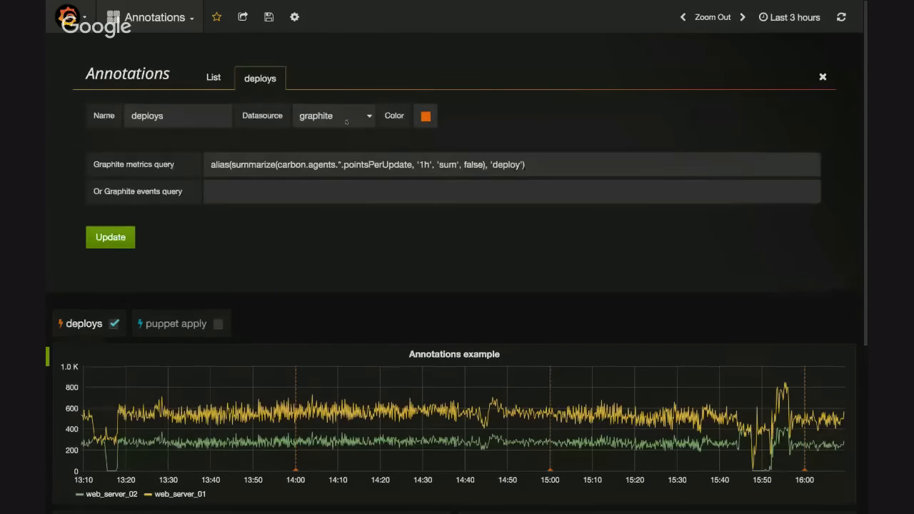
Examine the deploys annotation's Graphite metrics query and its 'deploy' alias against the 15:00 marker, as well as the Graphite events query field
triple_click(562, 169)
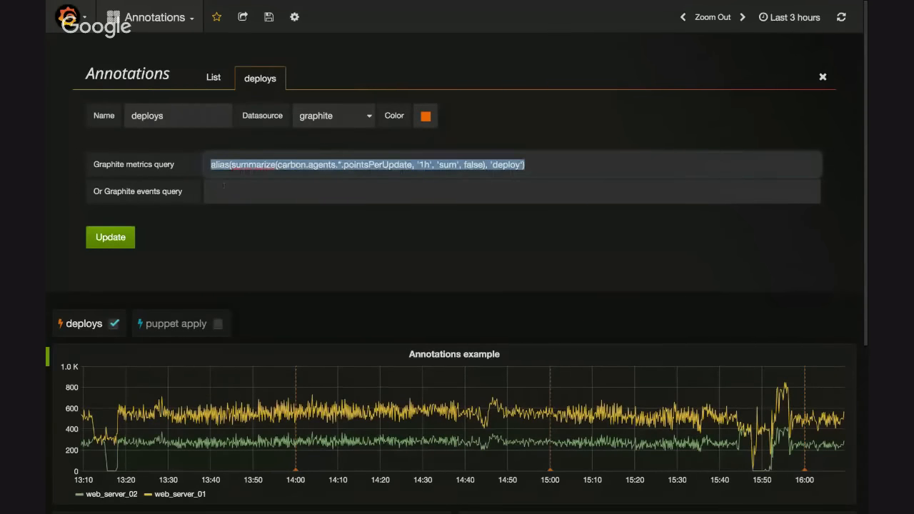
scroll(320, 286, down, 2)
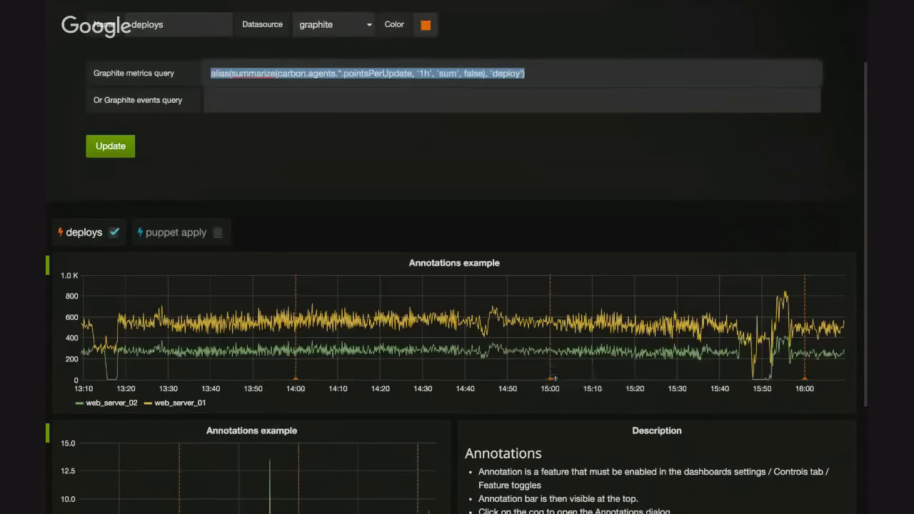
mouse_move(550, 380)
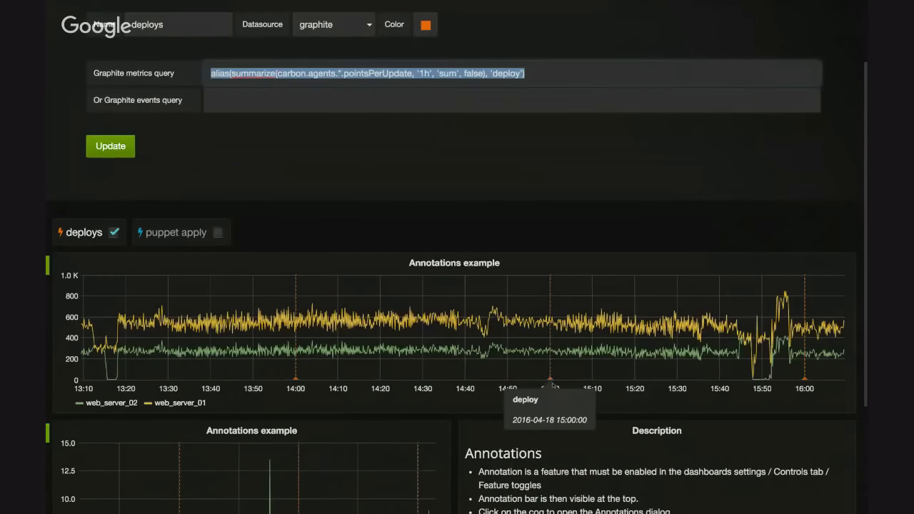
click(495, 73)
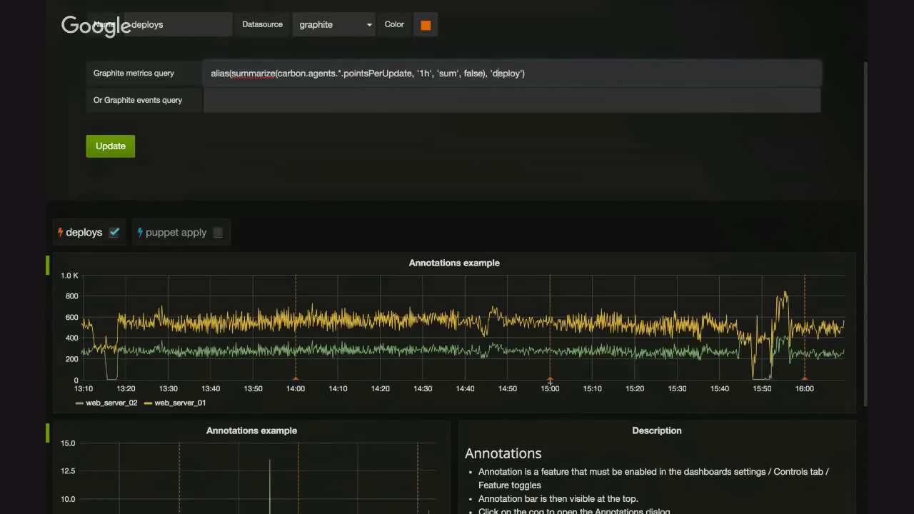
mouse_move(550, 379)
click(261, 100)
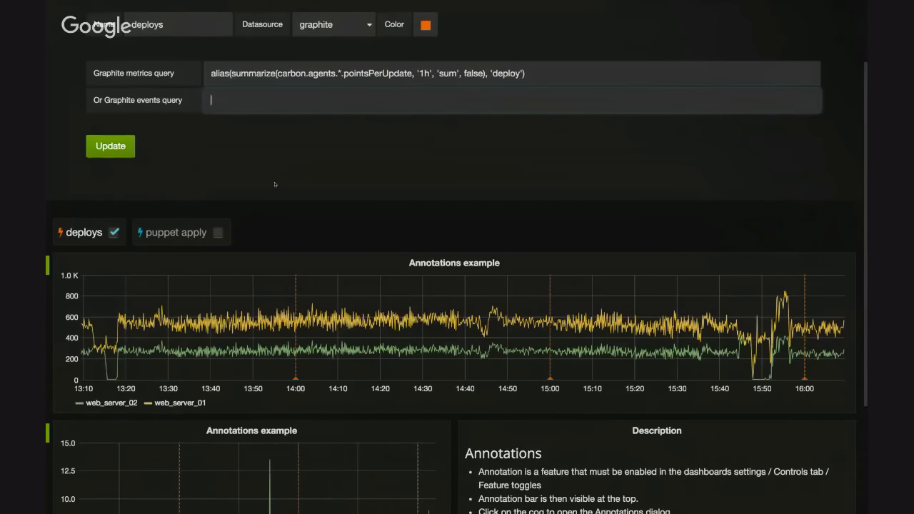
scroll(275, 184, up, 1)
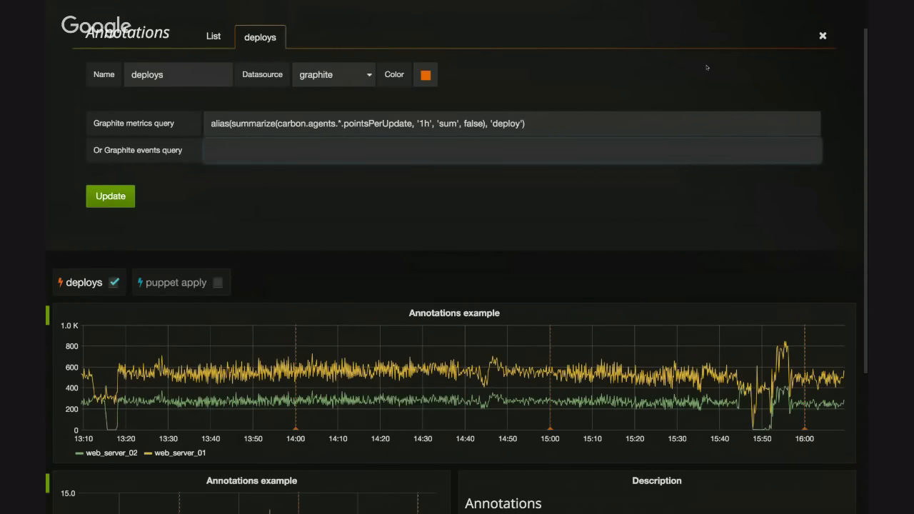
click(789, 79)
scroll(738, 72, up, 2)
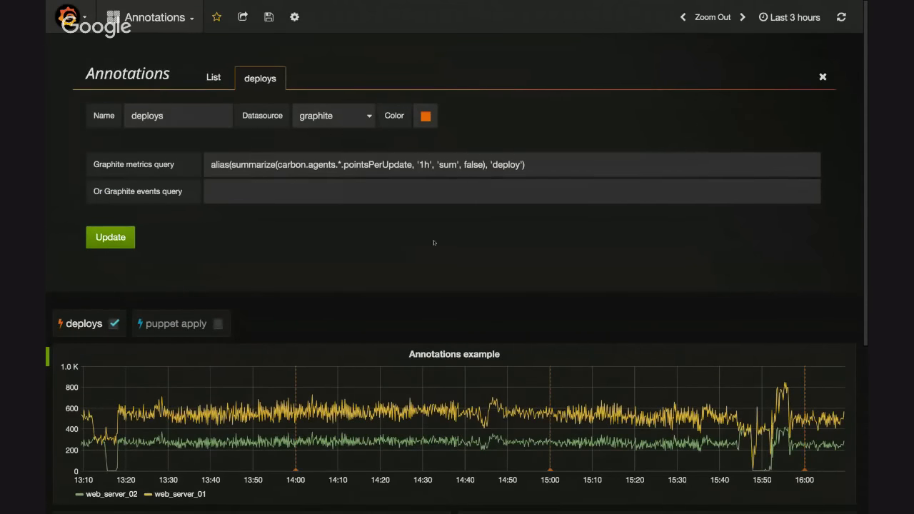
Close the deploys annotation editor and check the dashboard's management options for the Annotations entry without choosing one
scroll(436, 245, down, 2)
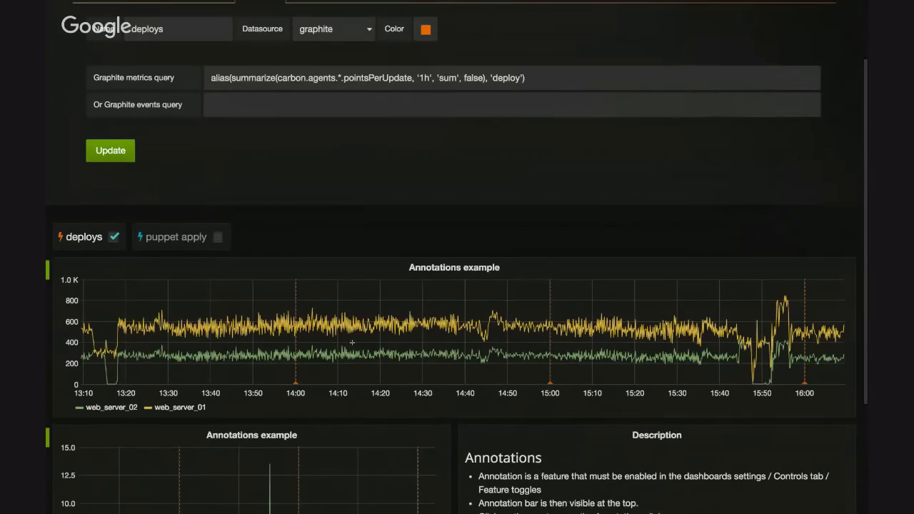
scroll(353, 342, up, 2)
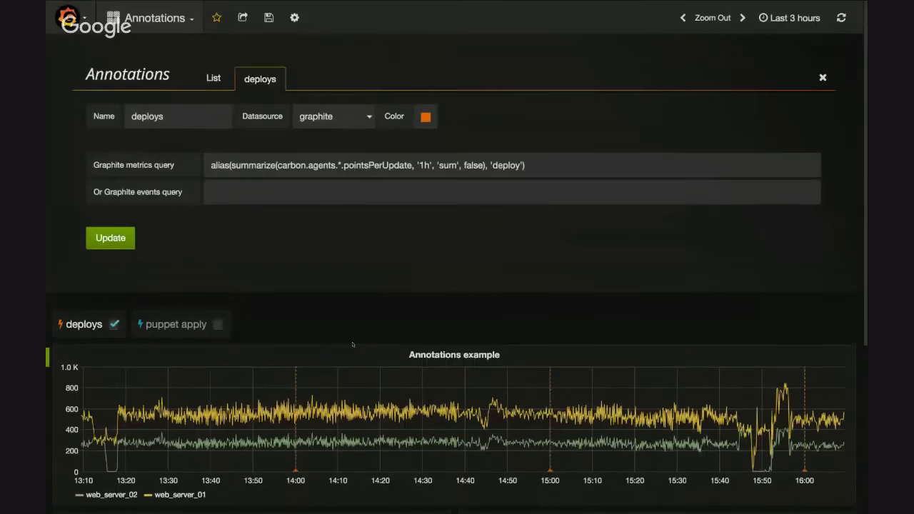
click(823, 77)
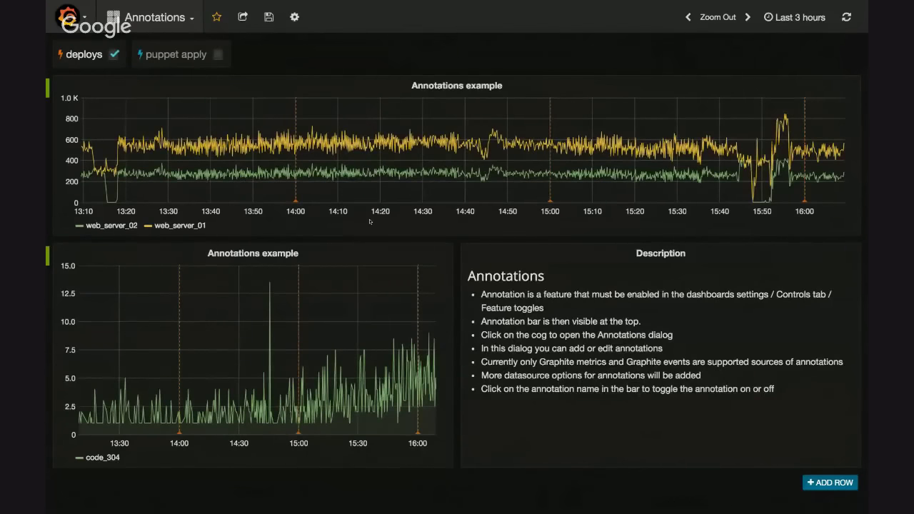
mouse_move(295, 203)
click(294, 16)
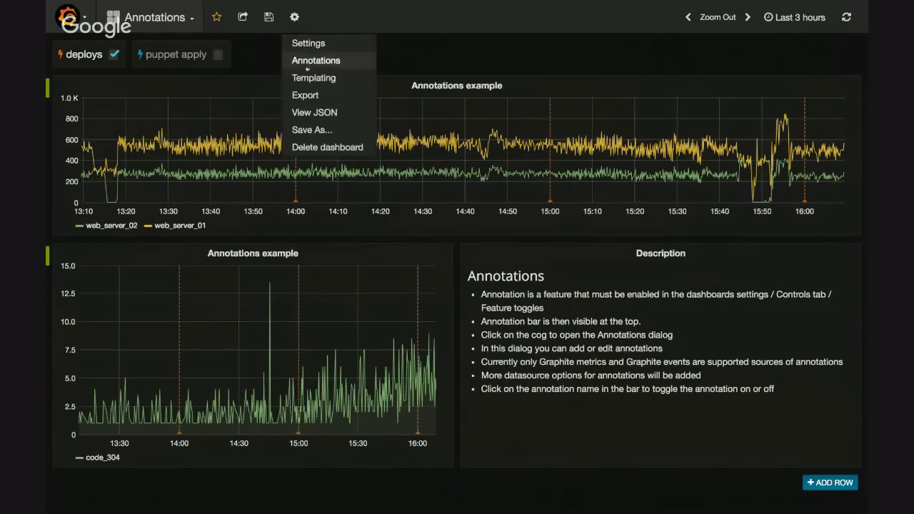
click(427, 50)
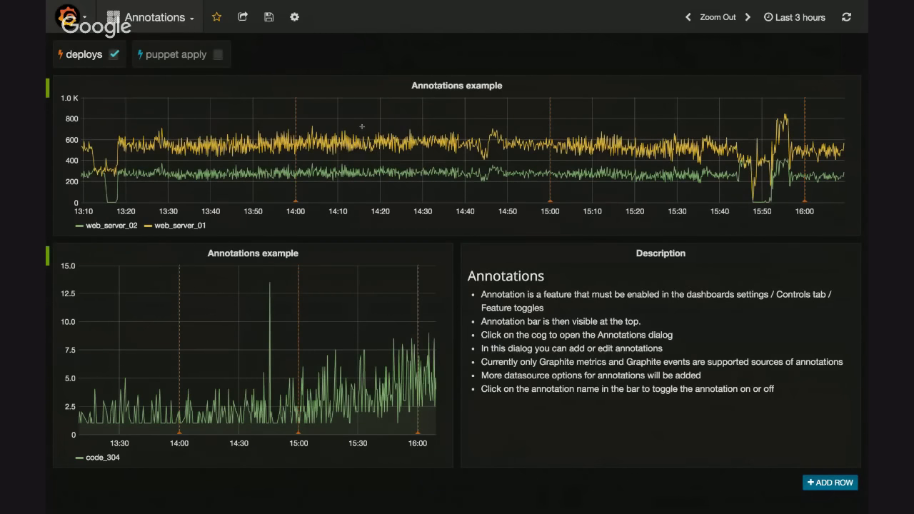
Zoom the upper graph into about 13:58 to 14:42 and out once, and set the time range to Last 1 hour
drag(289, 151, 472, 158)
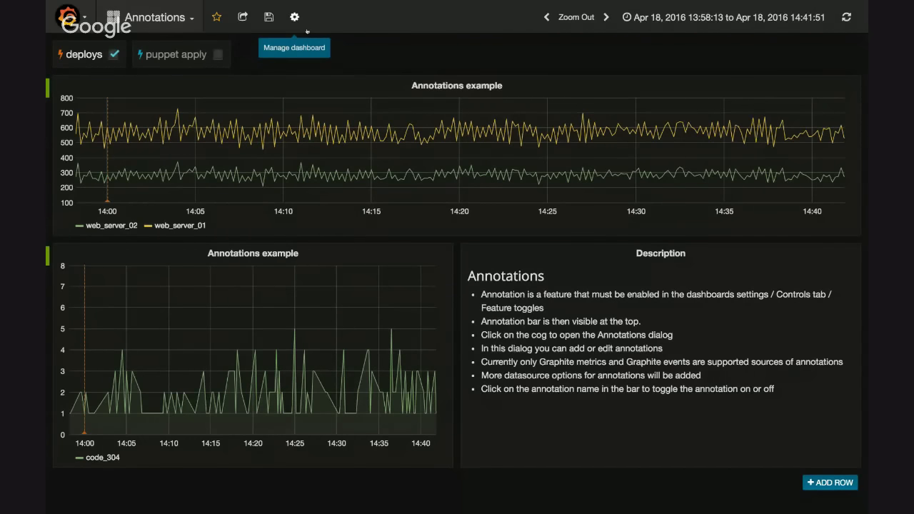
click(579, 27)
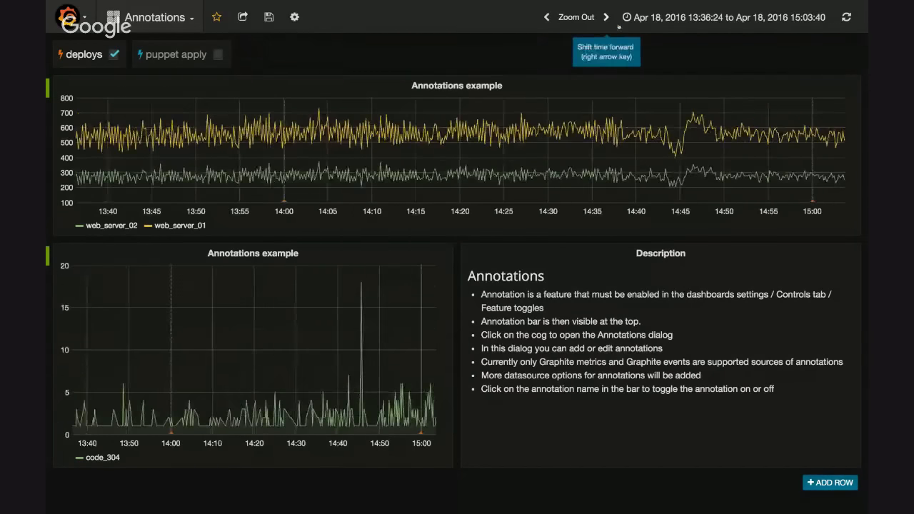
click(659, 29)
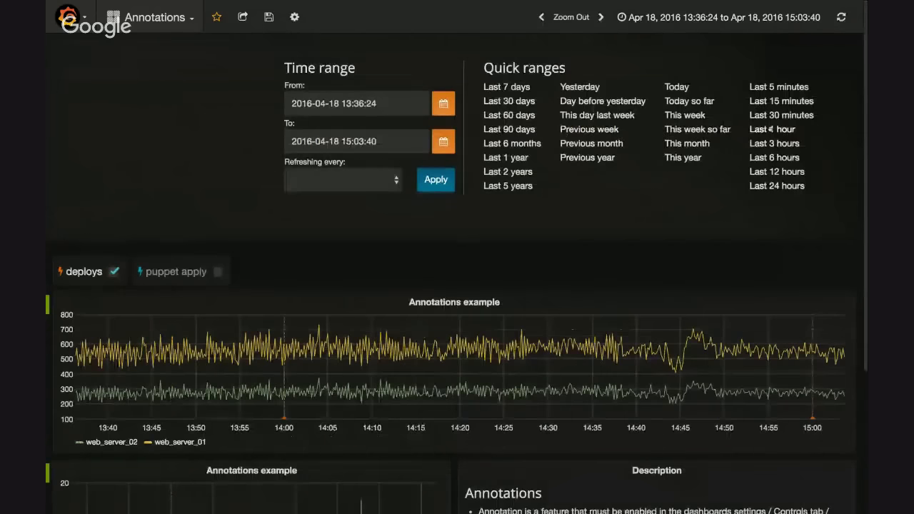
click(772, 129)
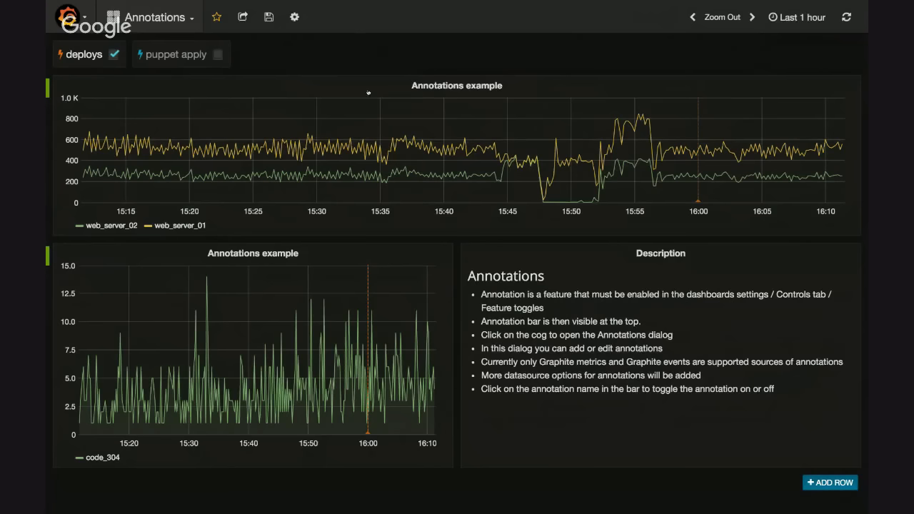
Leave full screen and load grafana.net in the browser tab that holds the MySQL2 dashboard
key(super+shift+f)
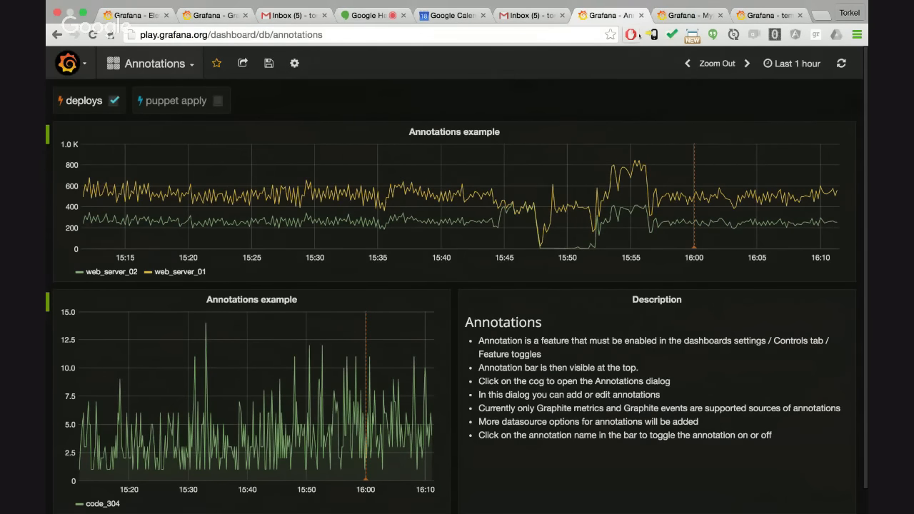
click(687, 15)
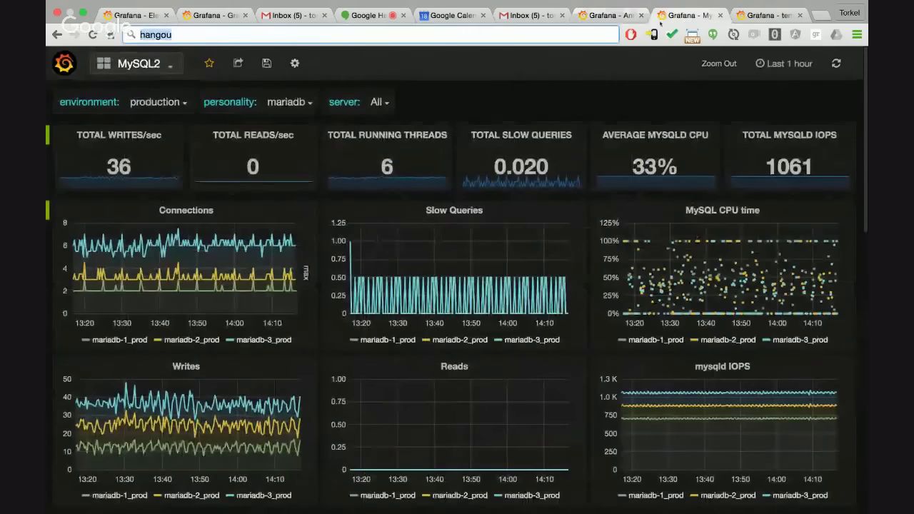
click(575, 37)
text(pl)
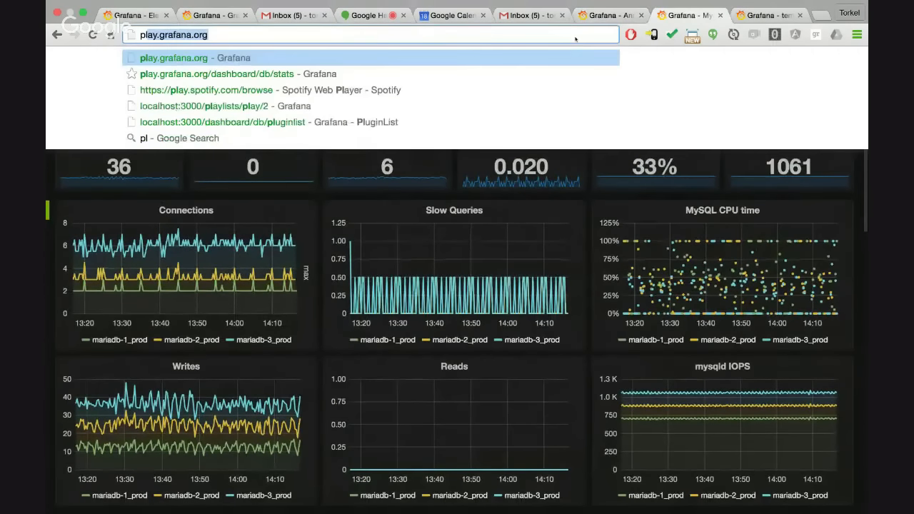
key(BackSpace)
key(BackSpace)
key(BackSpace)
text(grafana.net)
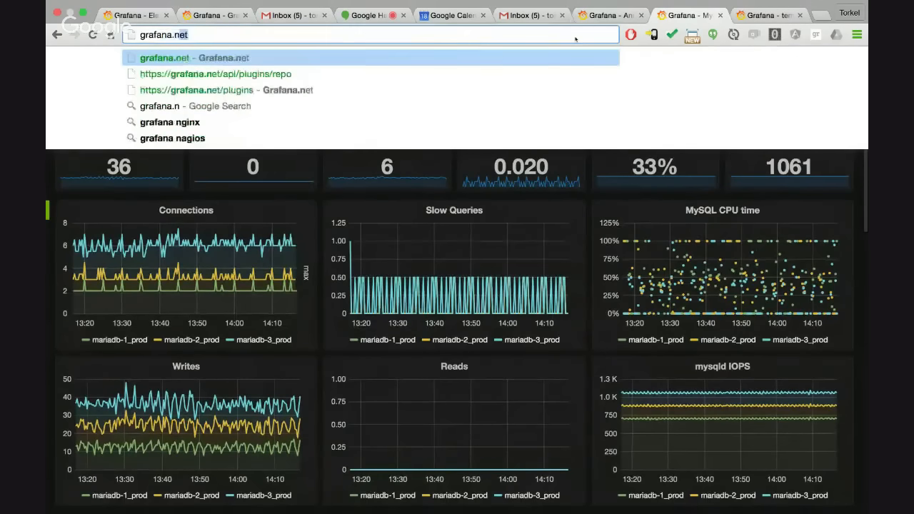
key(Return)
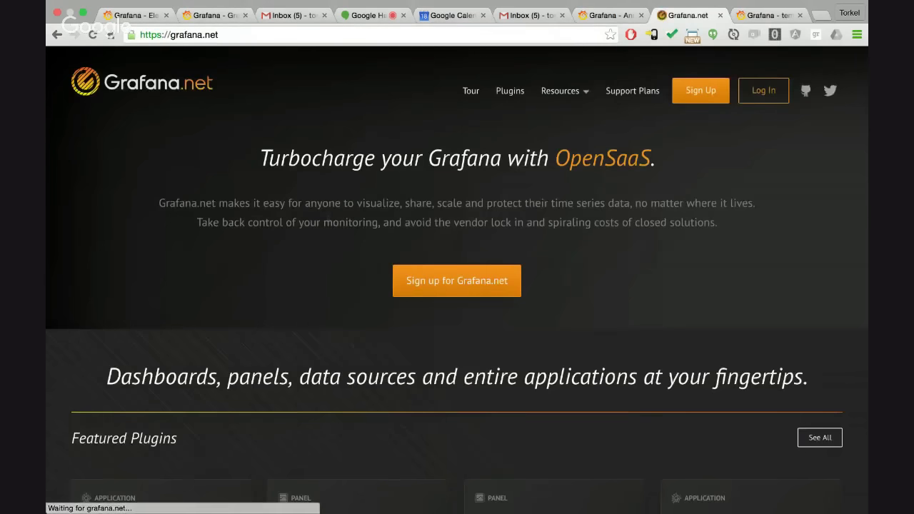
Open the Plugins page of Grafana.net and show the plugins as a list
scroll(327, 220, down, 2)
scroll(333, 278, up, 3)
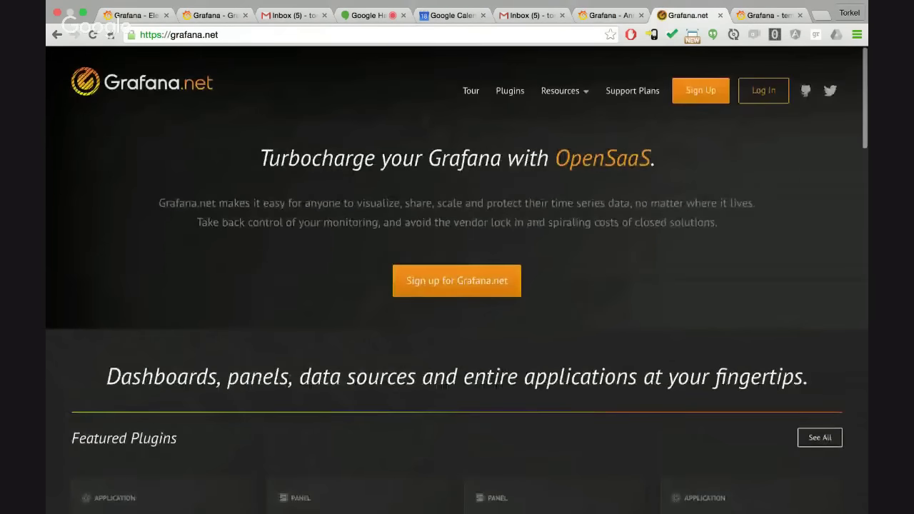
scroll(332, 279, down, 5)
scroll(333, 286, up, 5)
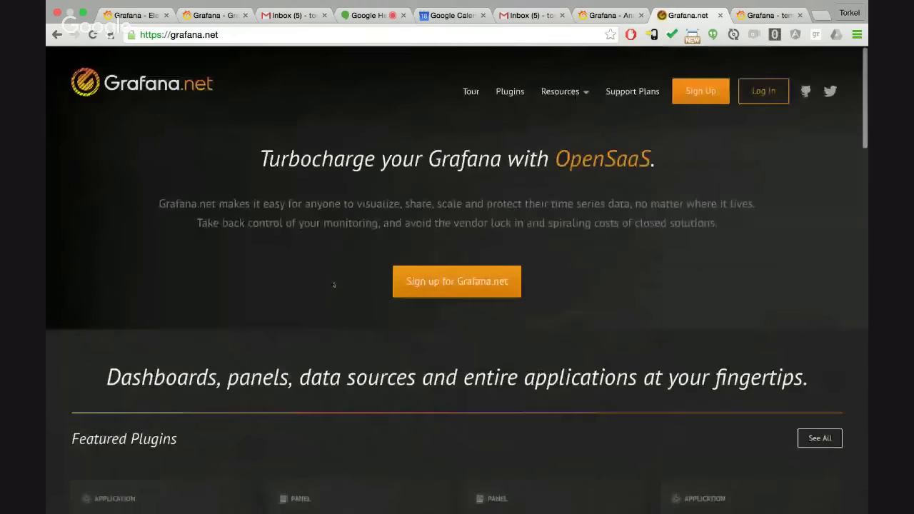
click(510, 91)
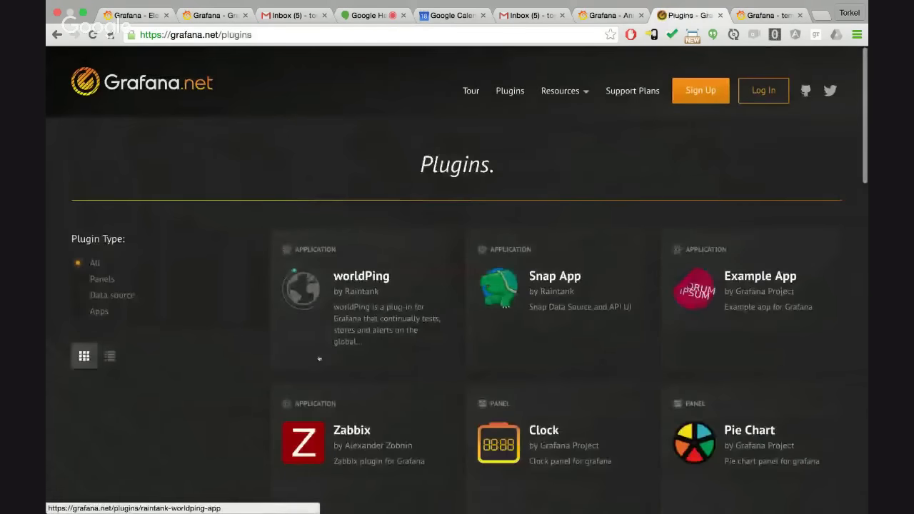
scroll(319, 358, down, 4)
click(109, 209)
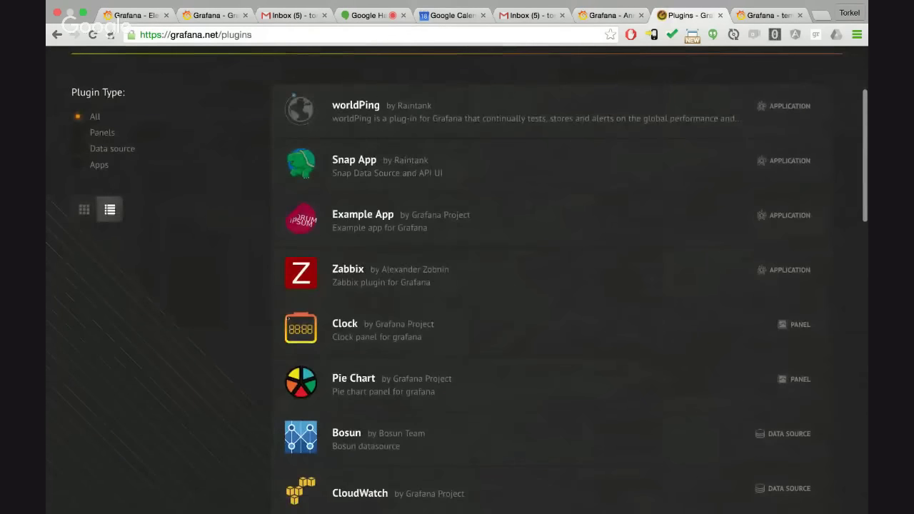
Browse the plugin list down to the data sources and open the Graphite plugin's page
scroll(414, 328, up, 3)
scroll(414, 329, down, 3)
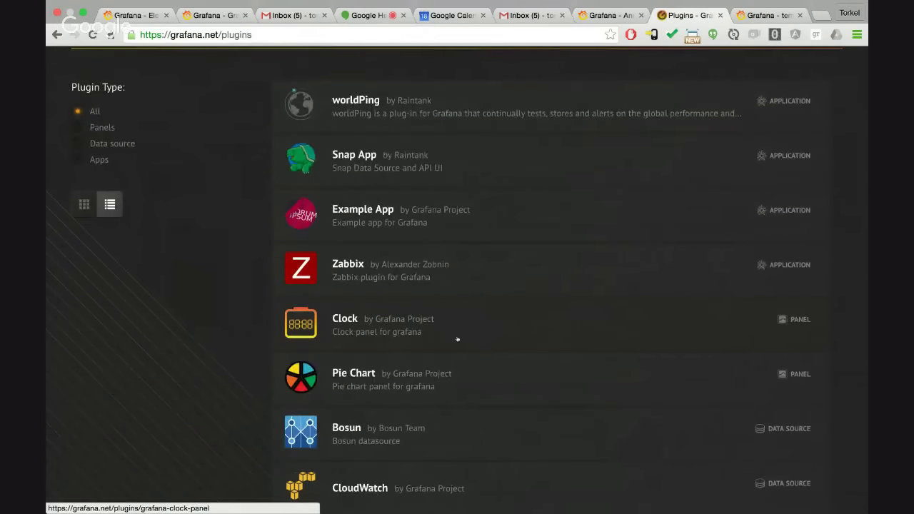
scroll(457, 340, down, 2)
scroll(453, 280, down, 5)
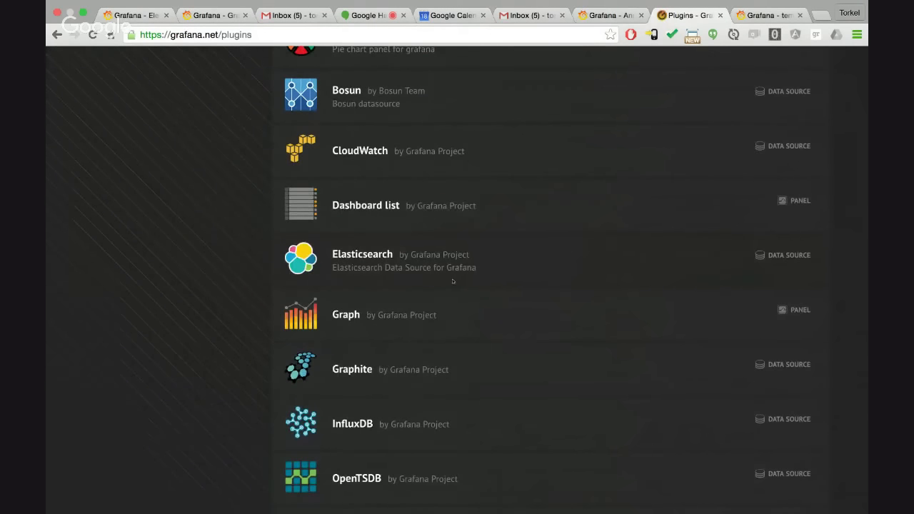
scroll(484, 425, down, 3)
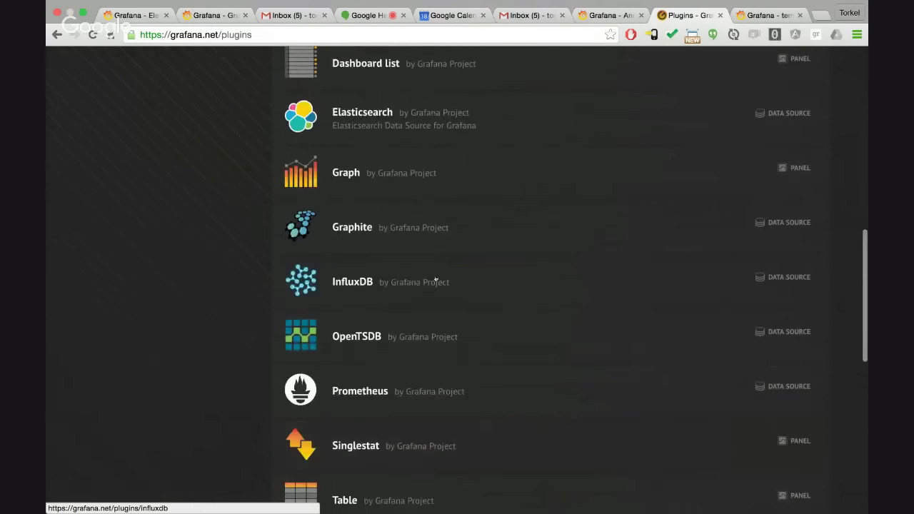
click(438, 227)
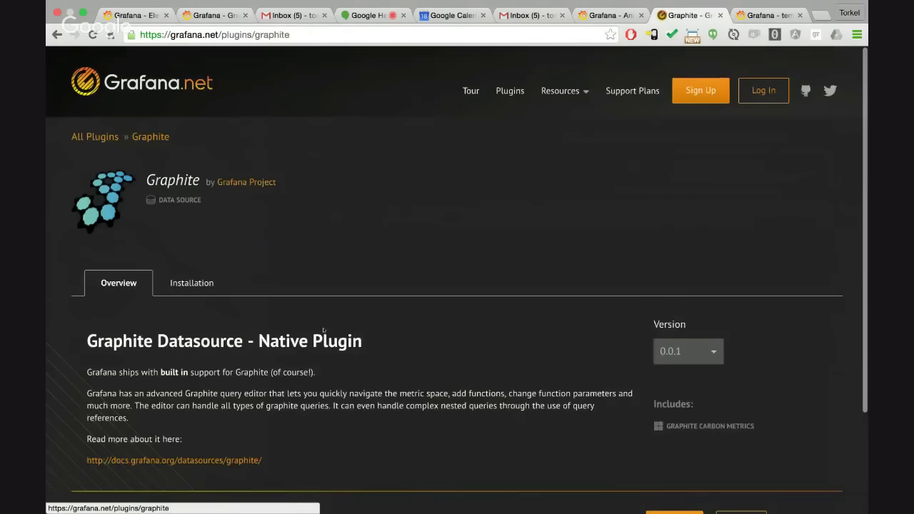
Look over the Graphite plugin's overview and return to the Grafana.net home page
scroll(438, 227, down, 1)
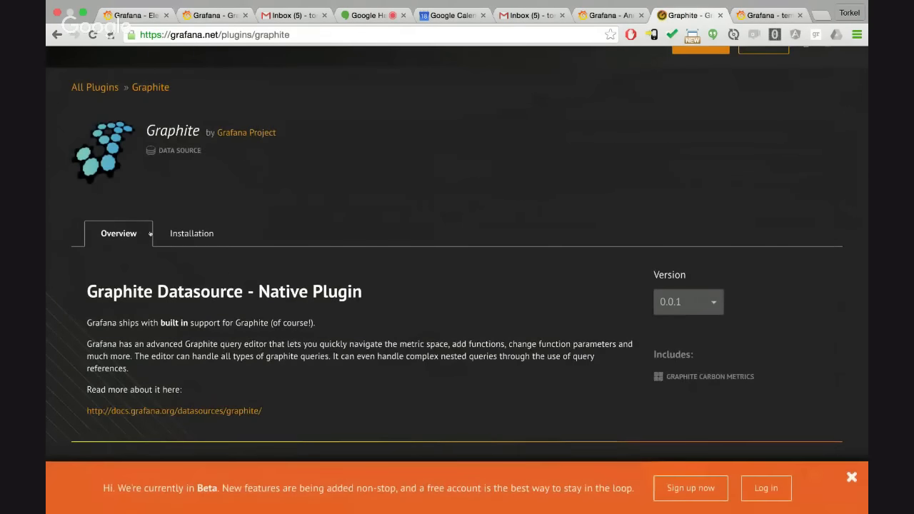
scroll(150, 233, up, 1)
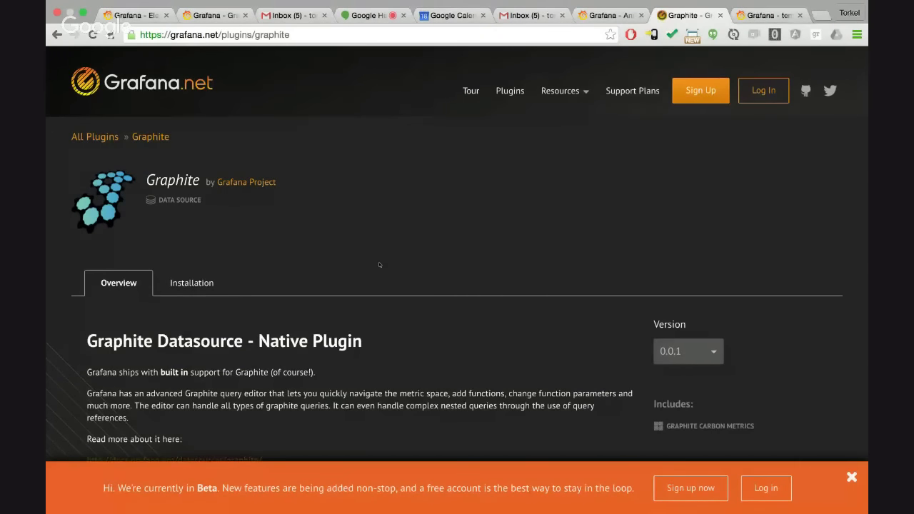
click(213, 99)
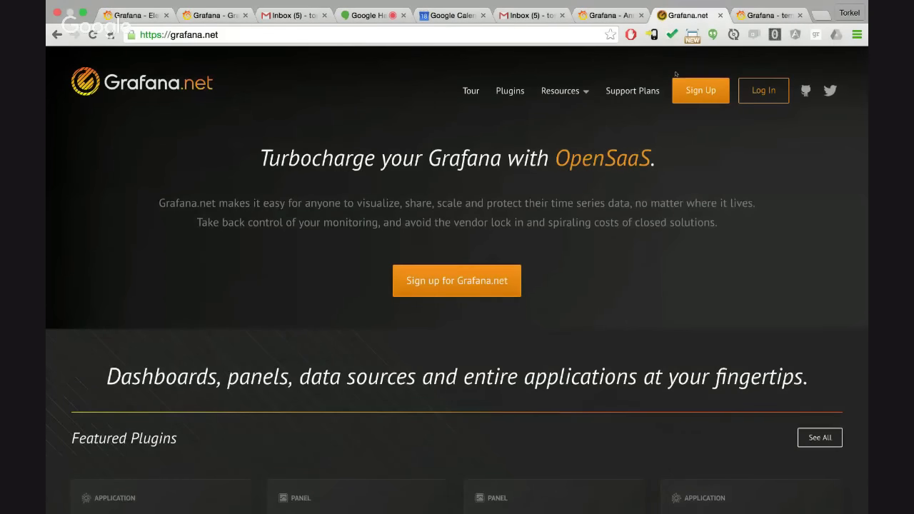
In the templating browser tab, return from the panel editor to the dashboard and set the row height to 200 px
click(750, 16)
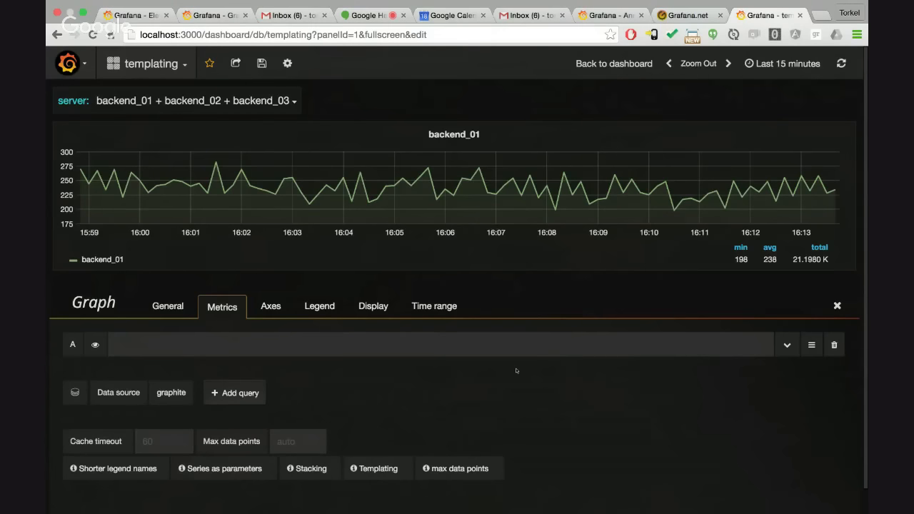
click(614, 63)
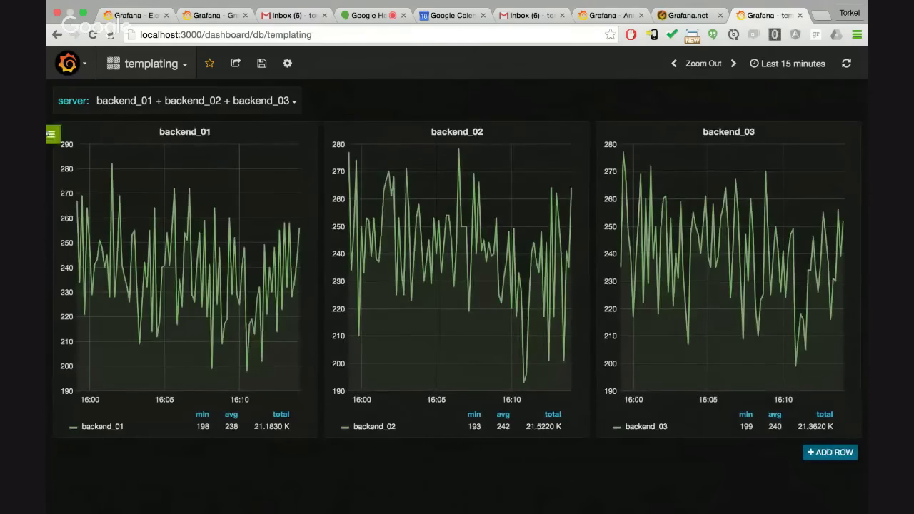
click(50, 134)
mouse_move(92, 169)
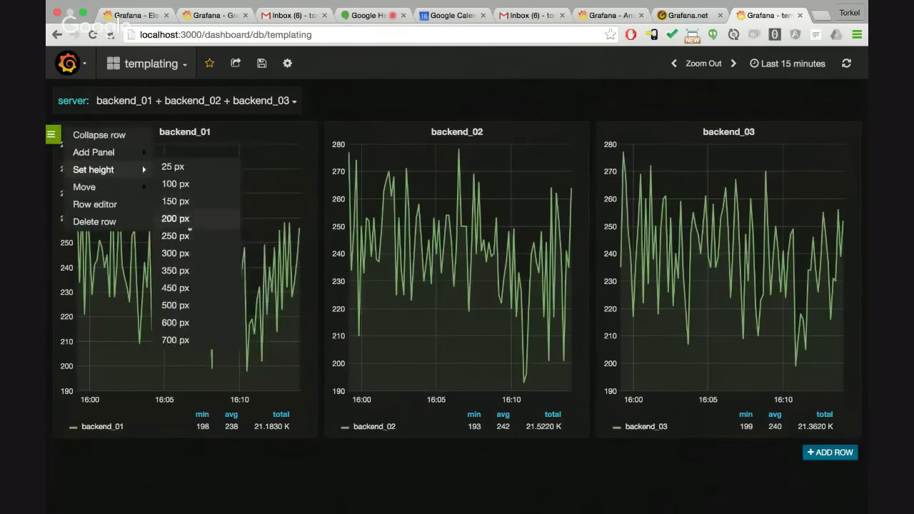
click(178, 218)
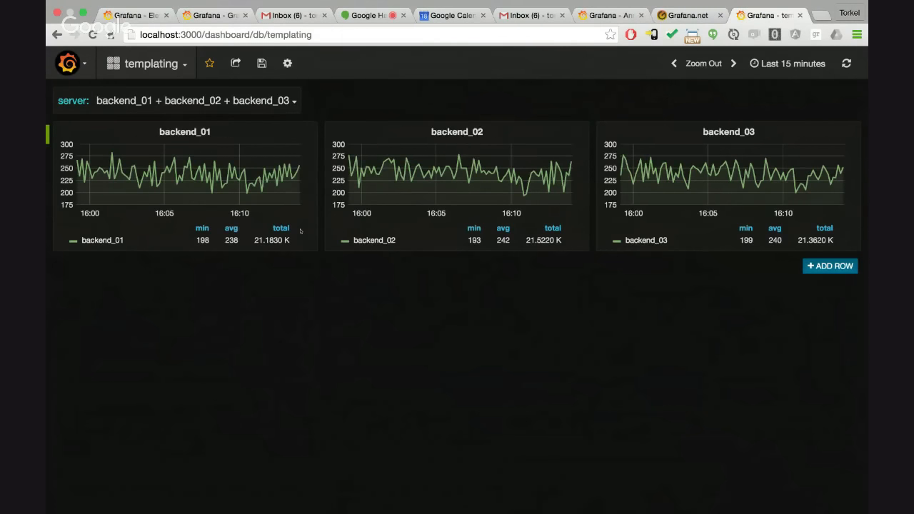
Check the templating dashboard's management options and the main Grafana menu with its Data Sources entry, choosing nothing
click(287, 62)
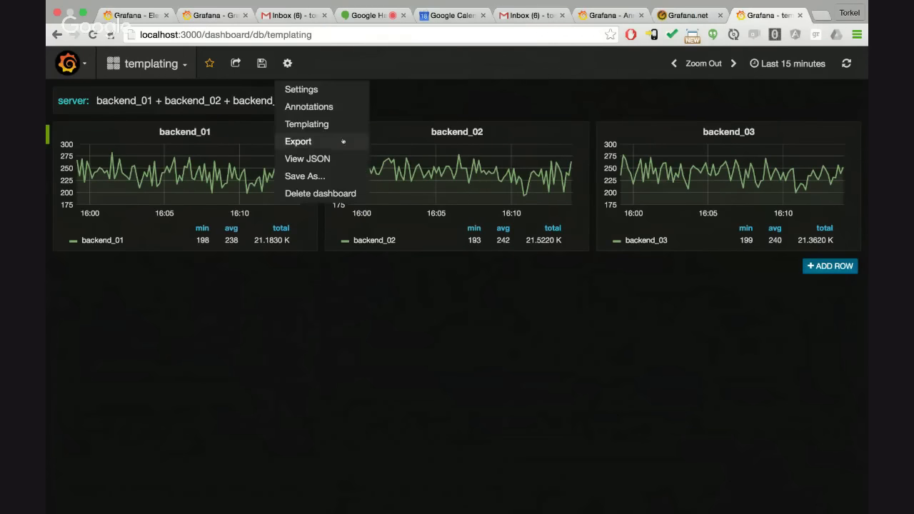
click(429, 94)
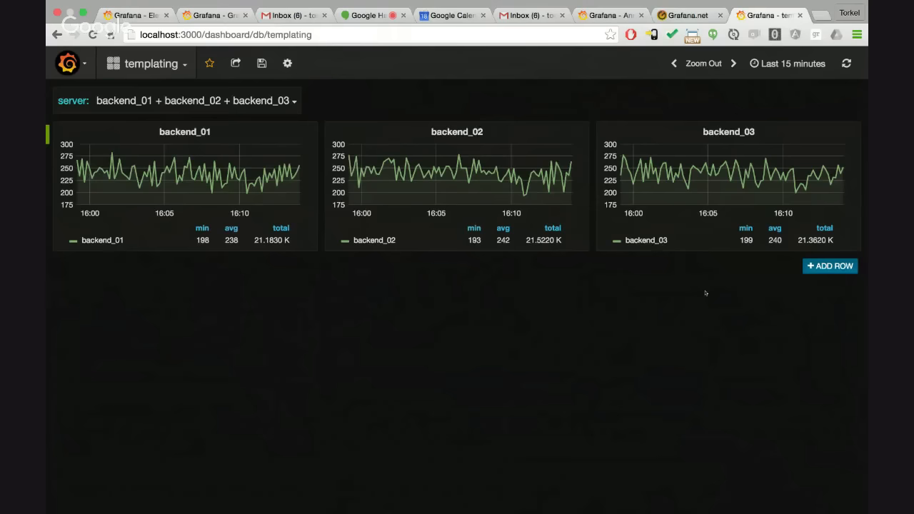
click(70, 62)
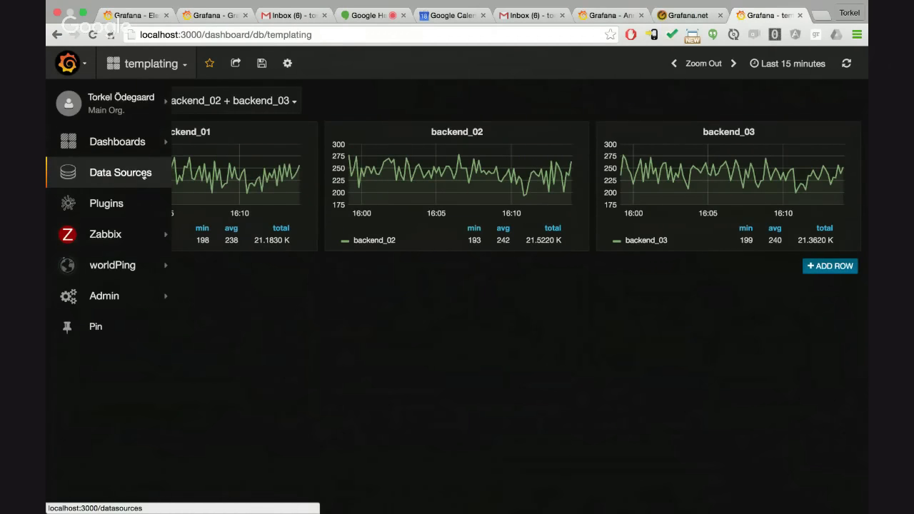
click(362, 309)
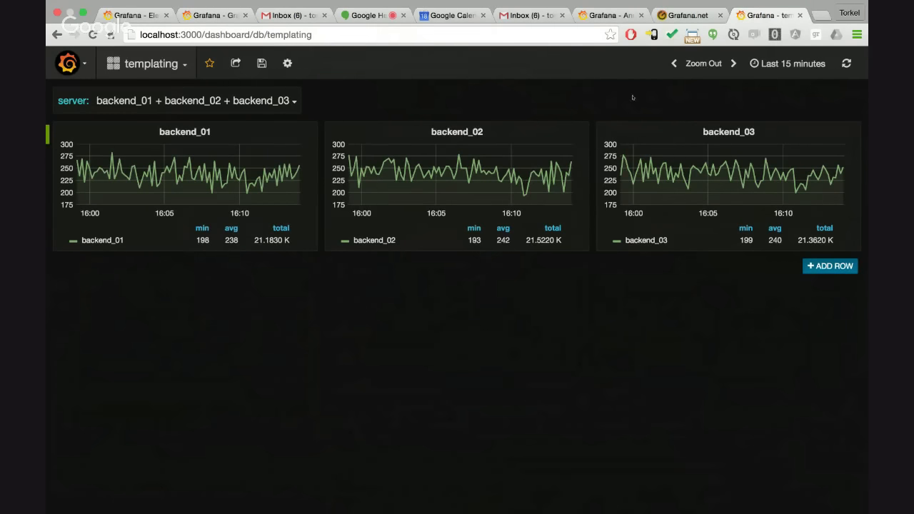
Examine the data source and panel plugins listed on Grafana.net's Plugins page, and return to the templating dashboard's browser tab
click(685, 15)
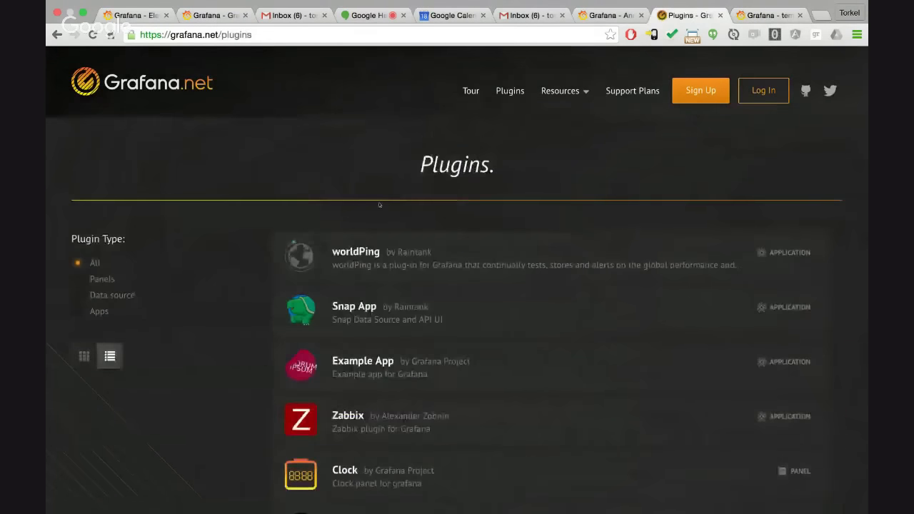
scroll(377, 273, down, 3)
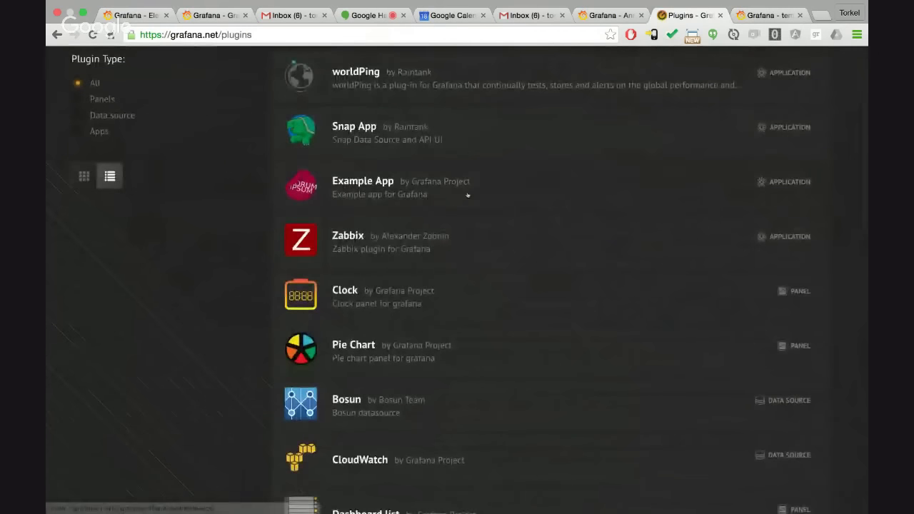
scroll(467, 194, up, 3)
scroll(423, 262, down, 3)
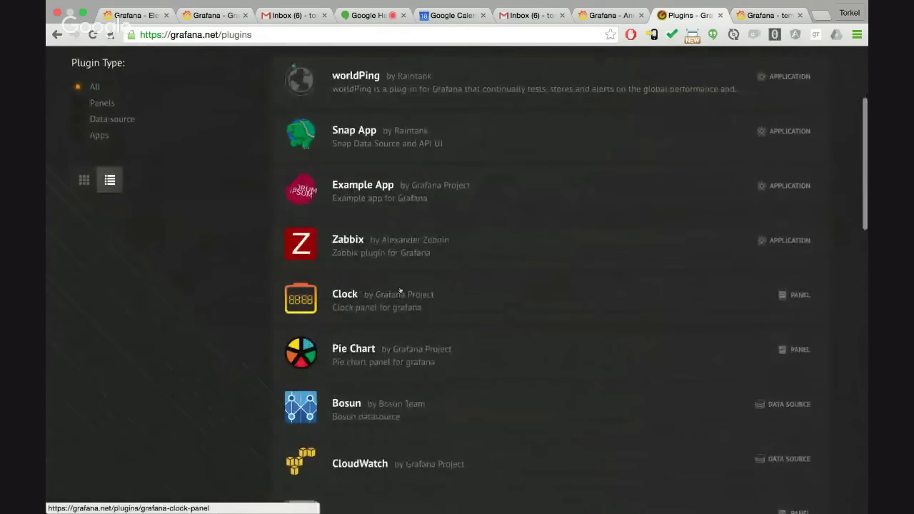
scroll(400, 291, down, 1)
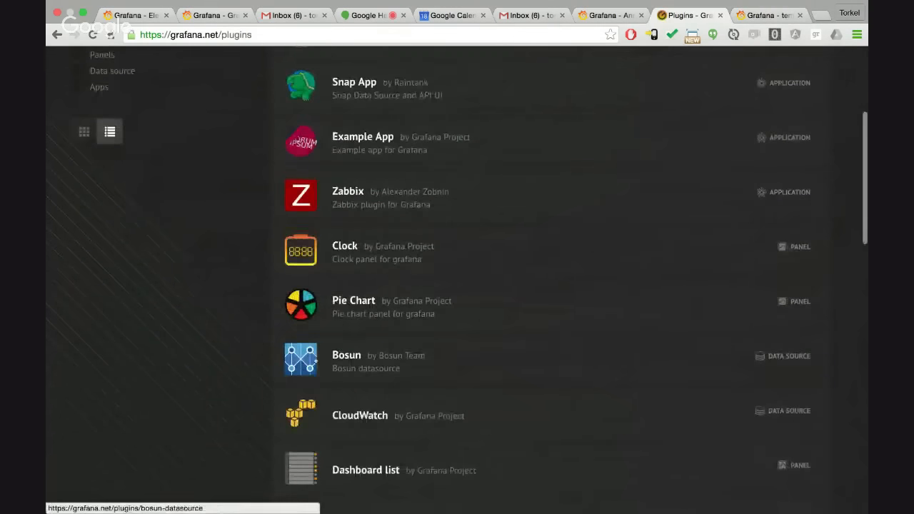
scroll(315, 362, down, 3)
scroll(314, 362, down, 7)
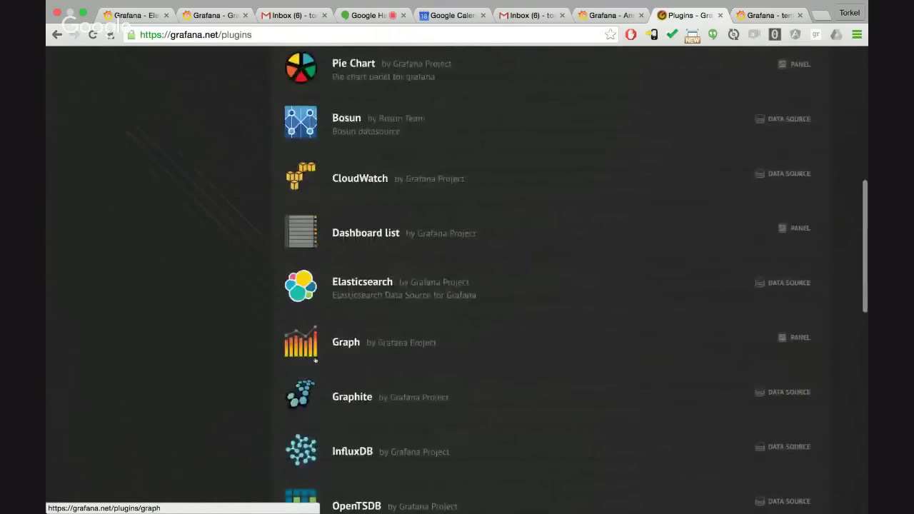
scroll(315, 362, down, 4)
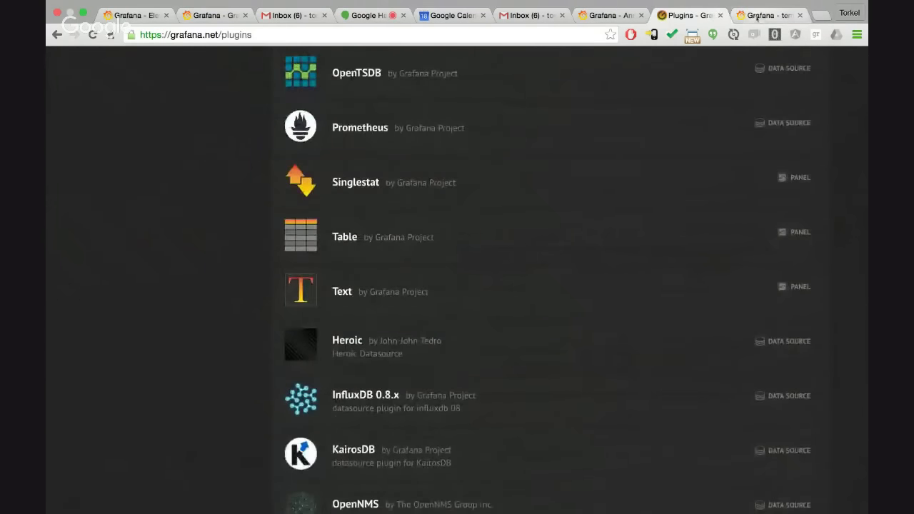
key(ctrl+Tab)
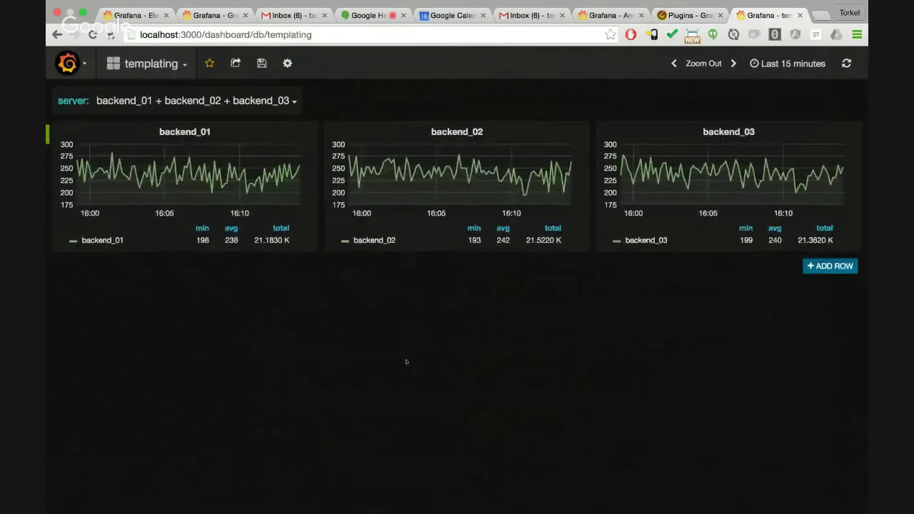